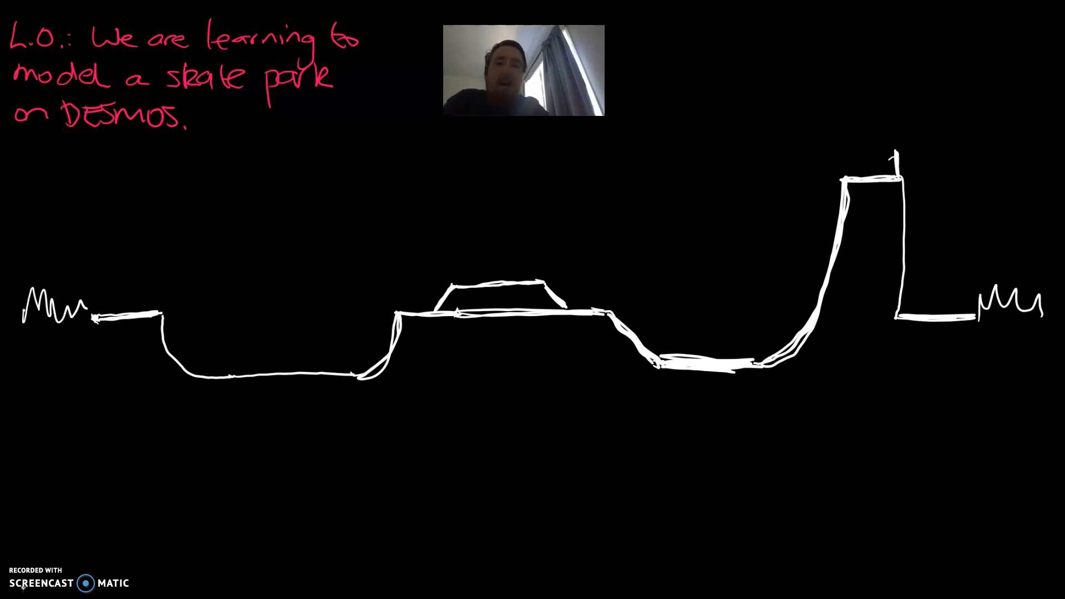
In green, finish the ground-level line across the skate park sketch and draw a vertical and a horizontal axis from its starting edge
click(233, 1)
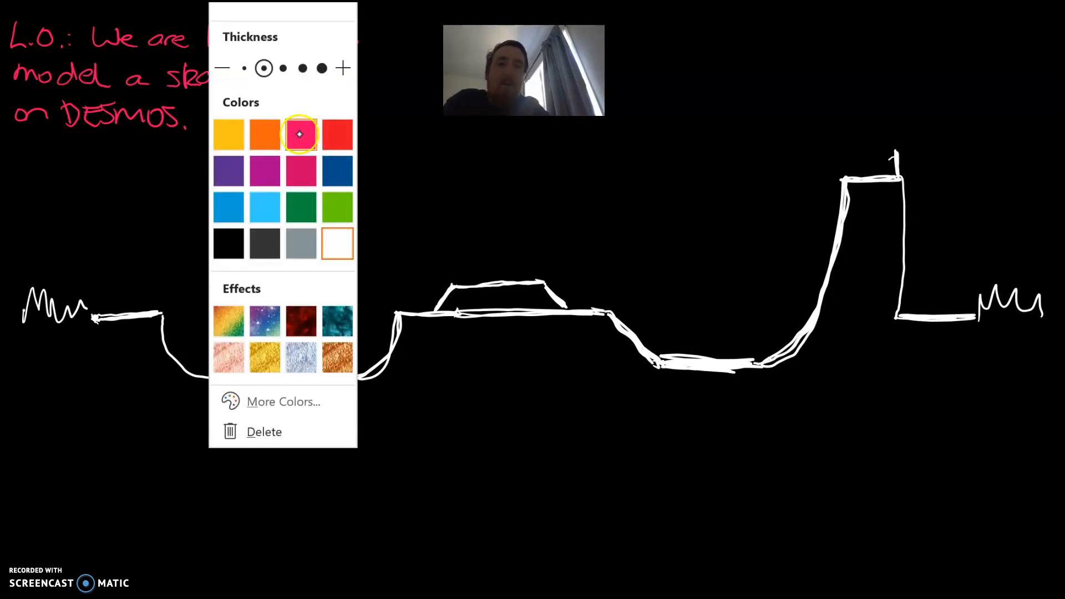
click(338, 210)
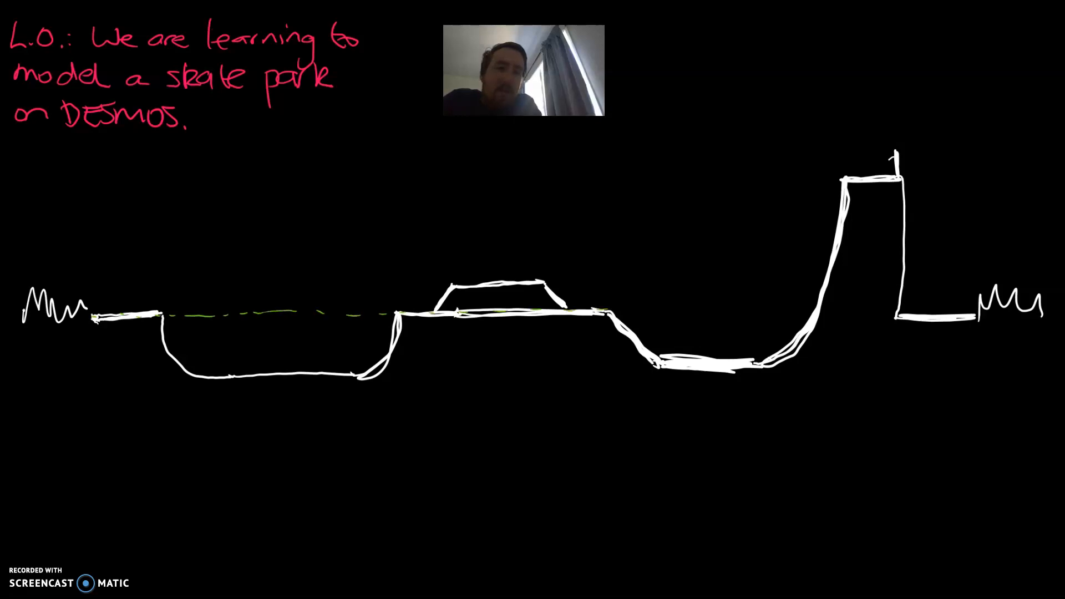
drag(676, 309, 893, 306)
drag(975, 312, 847, 312)
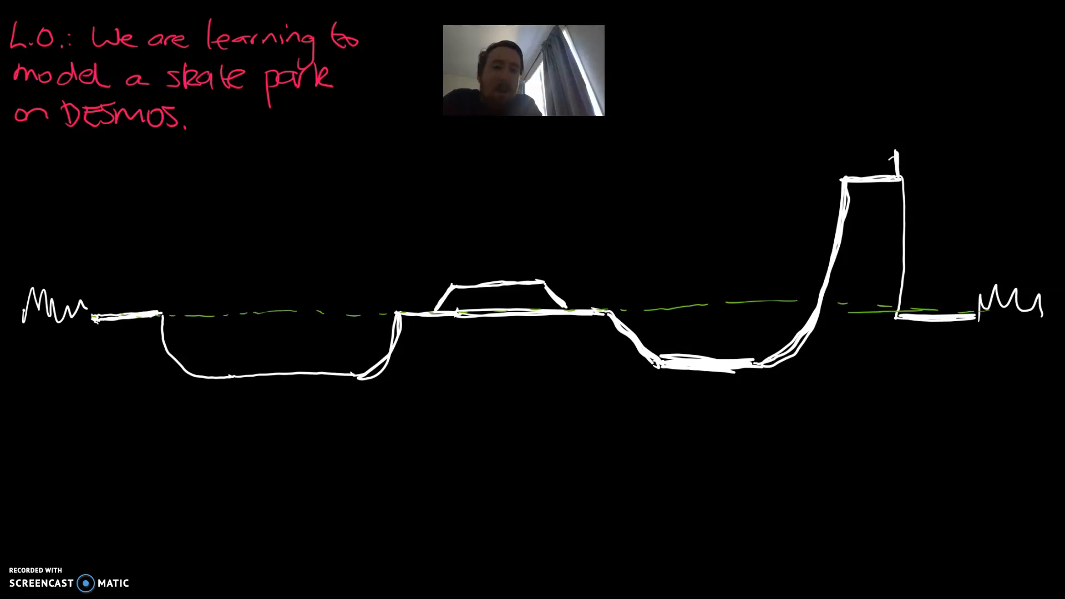
drag(105, 136, 108, 527)
drag(99, 318, 1034, 314)
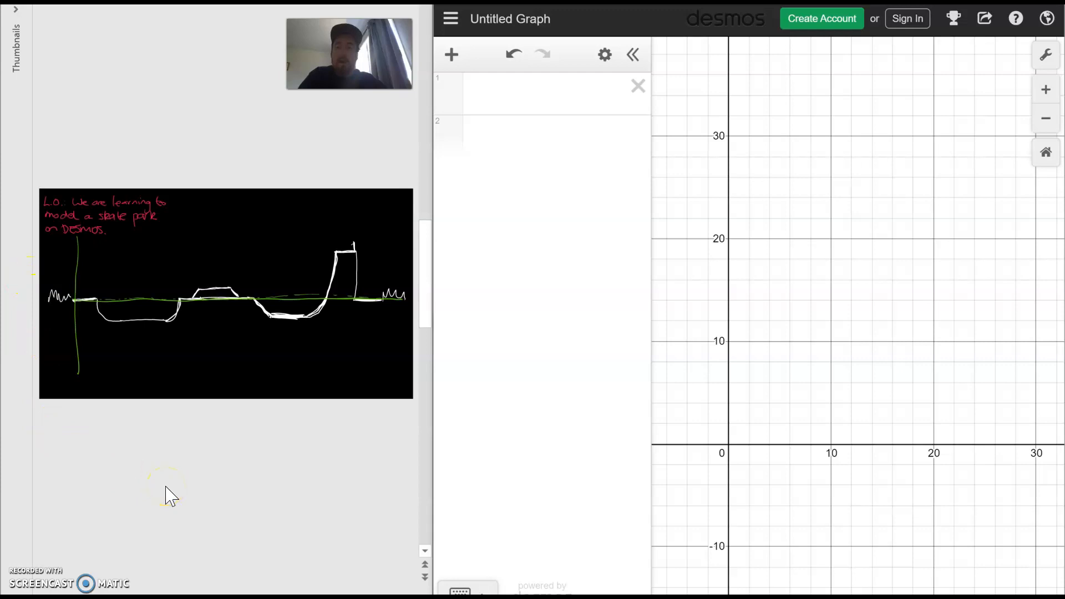
Set the step of both the x-axis and the y-axis to 1 in the graph settings
drag(755, 391, 756, 378)
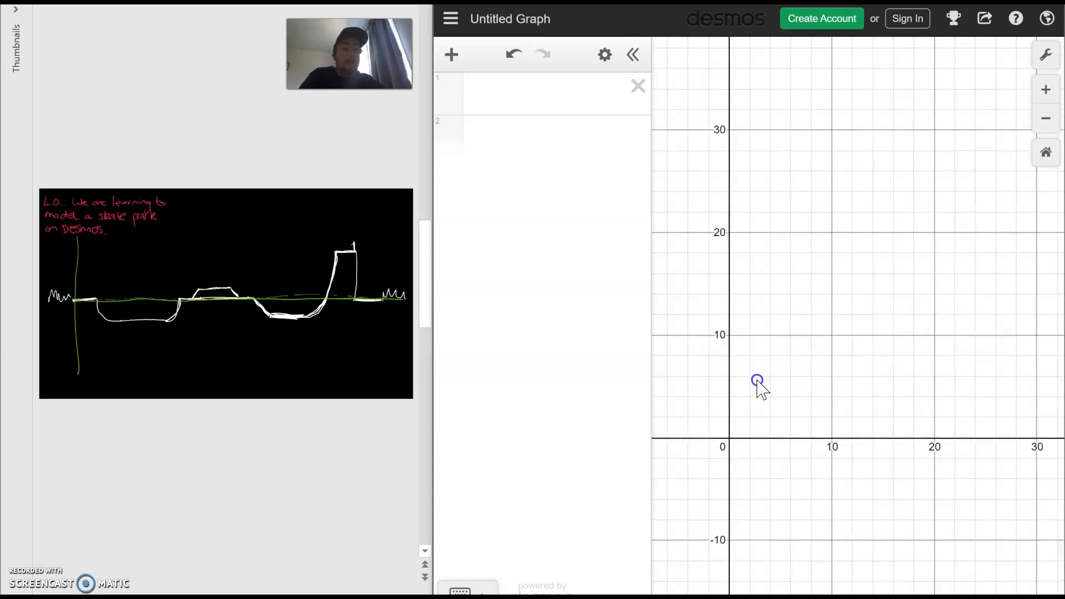
click(1046, 56)
click(987, 288)
text(1)
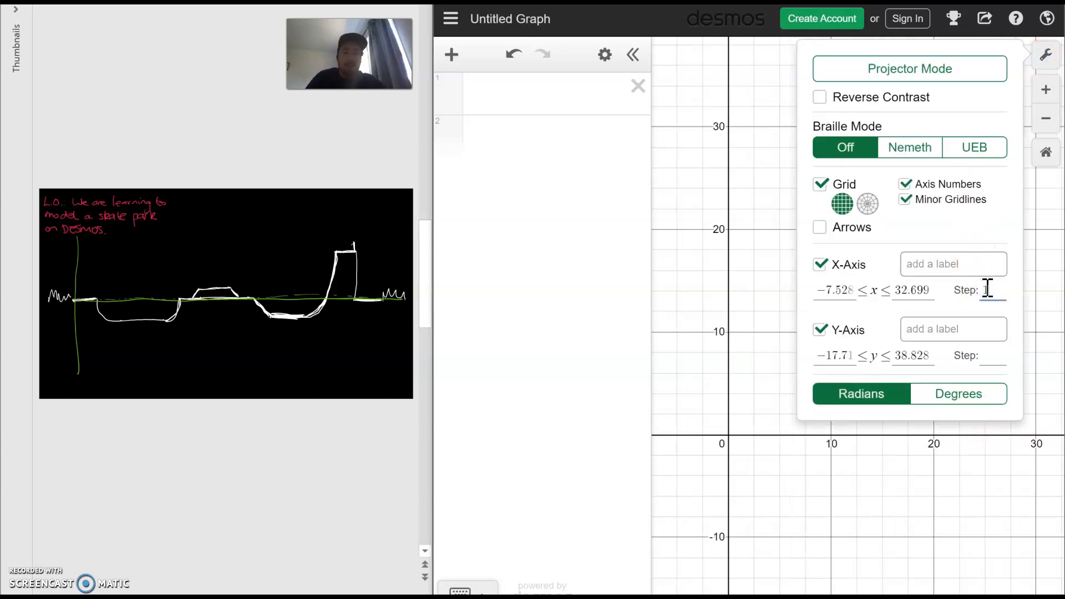
click(991, 355)
text(1)
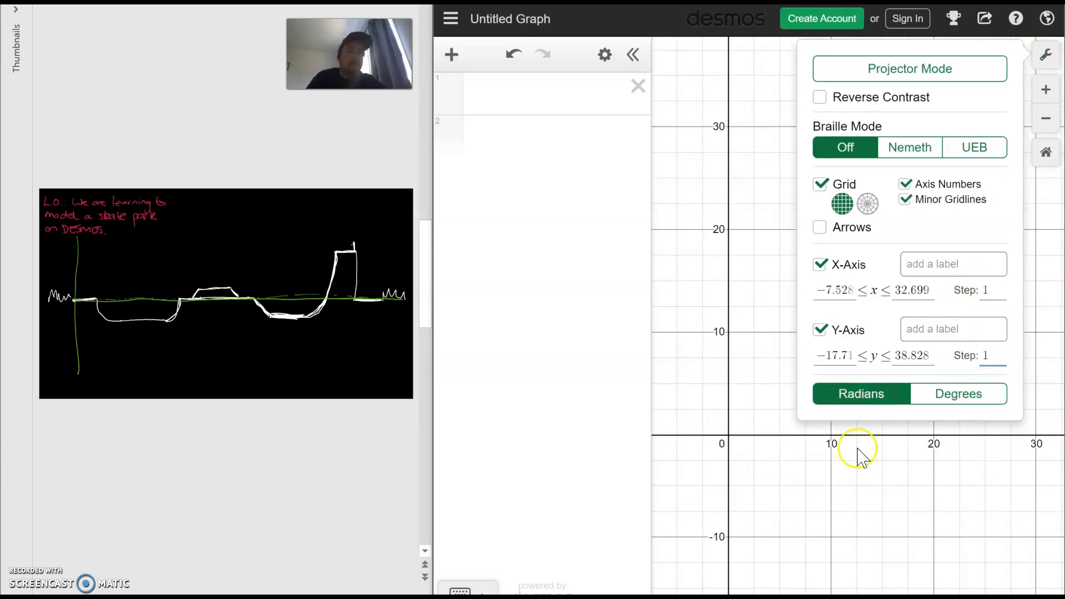
click(849, 465)
click(1046, 56)
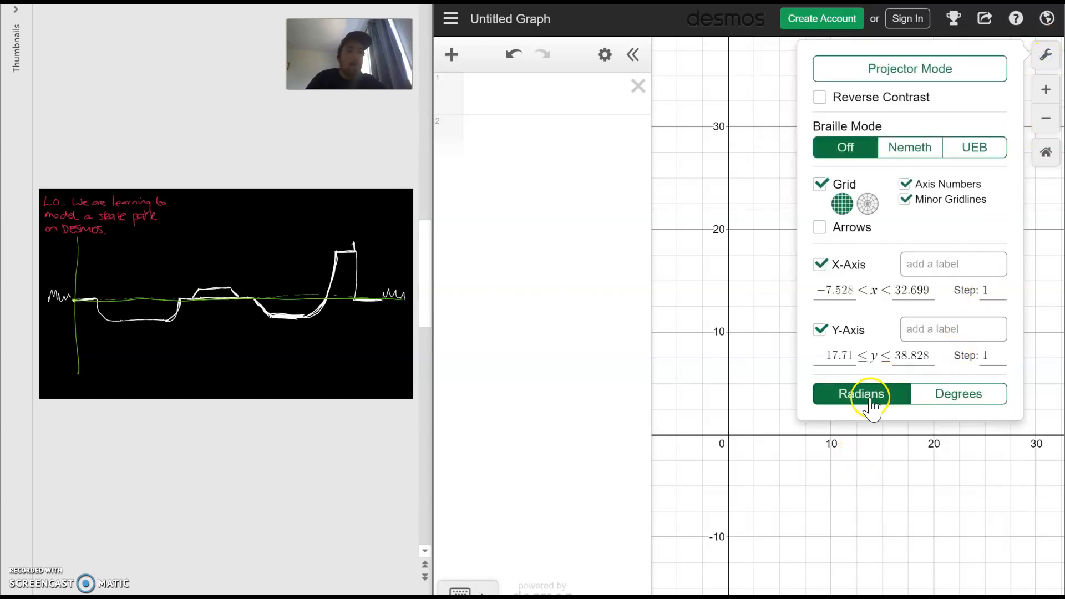
click(928, 269)
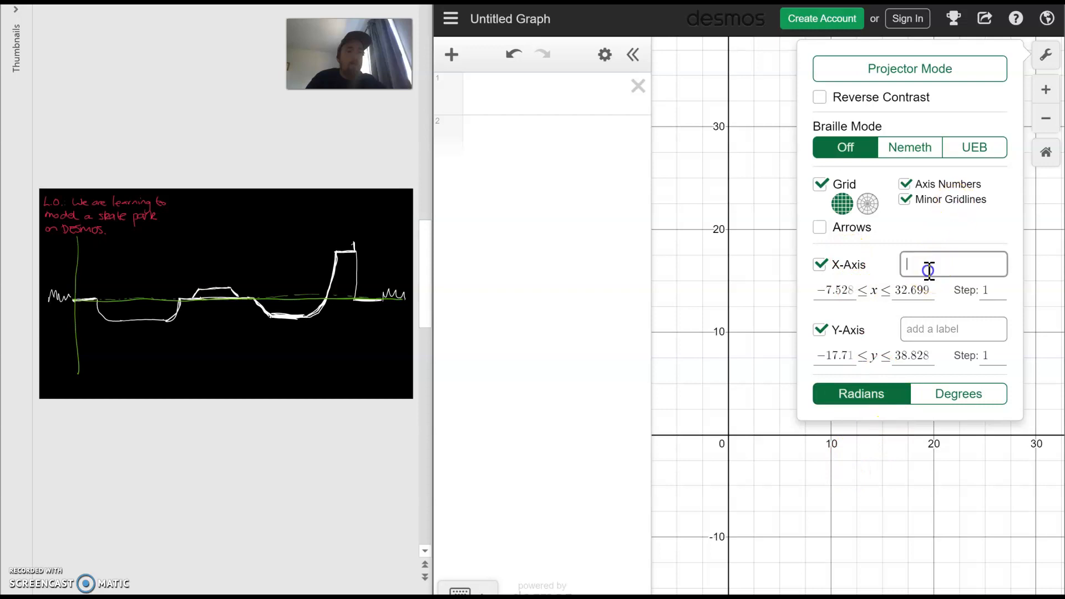
click(931, 490)
mouse_move(834, 377)
mouse_down()
mouse_move(847, 266)
mouse_move(837, 369)
mouse_up()
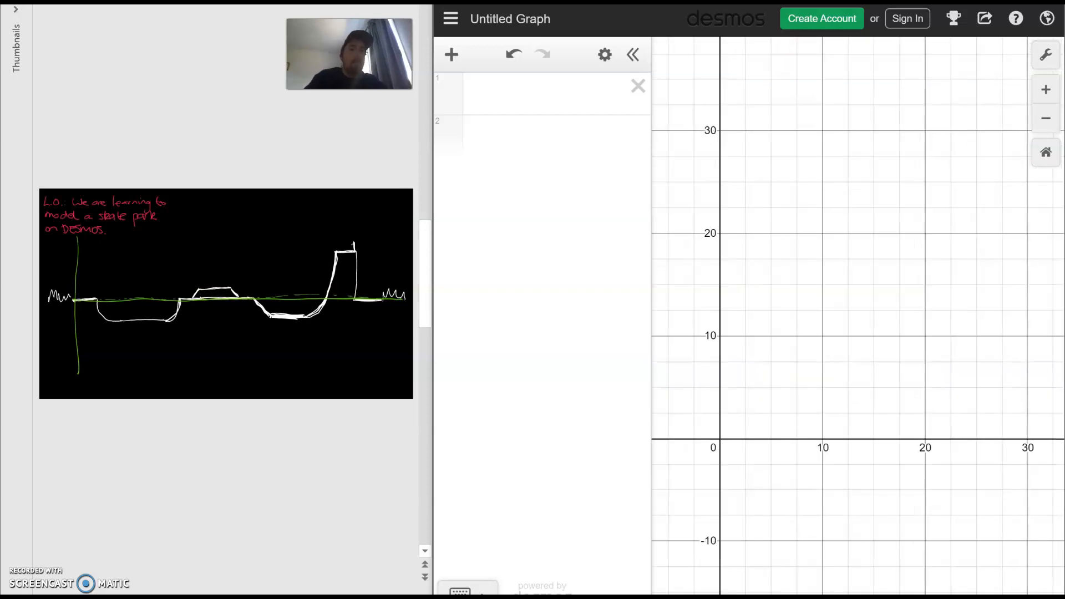
click(1057, 65)
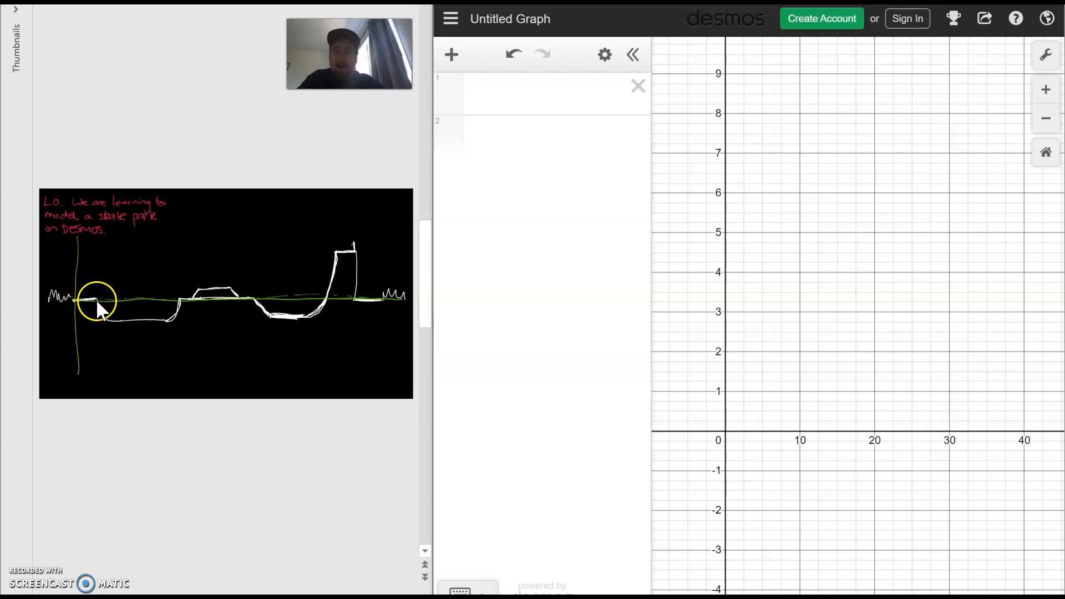
Plot the first flat section of the skate park as y=0 restricted to 0<x<5
click(519, 98)
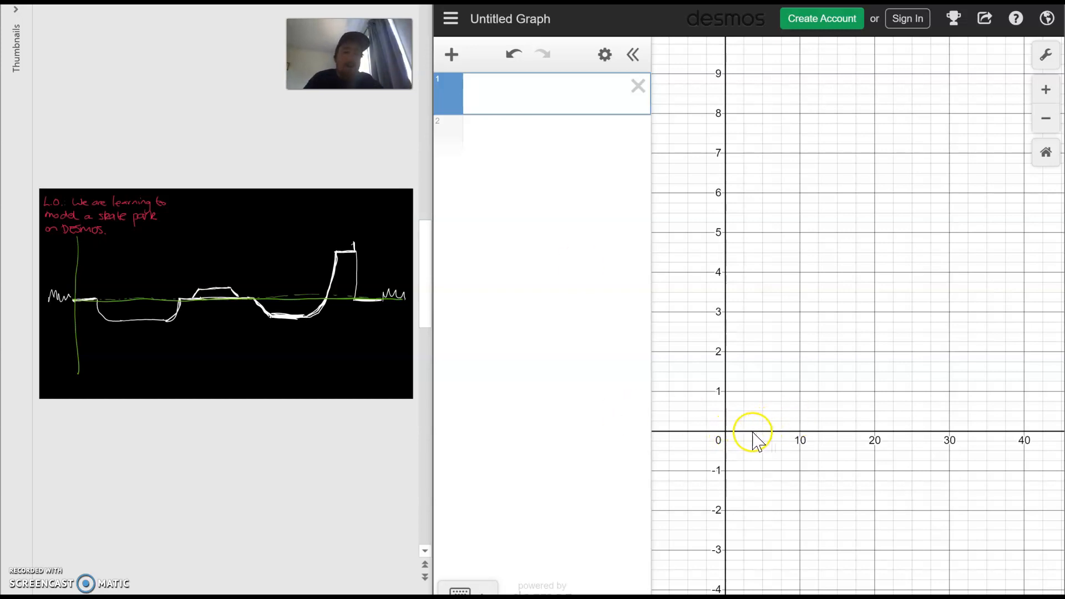
text(y=0)
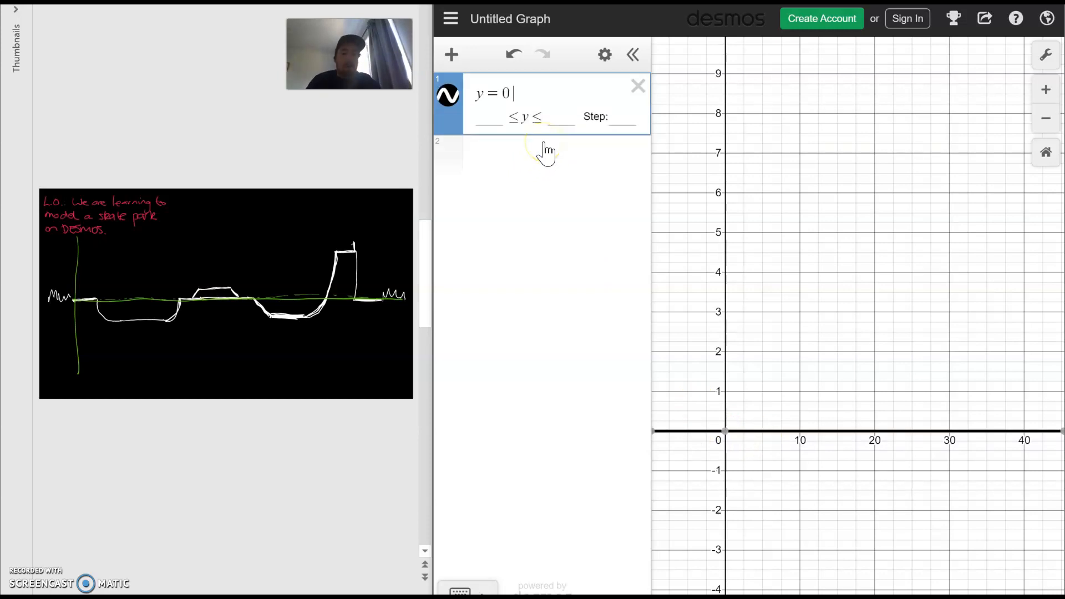
text({)
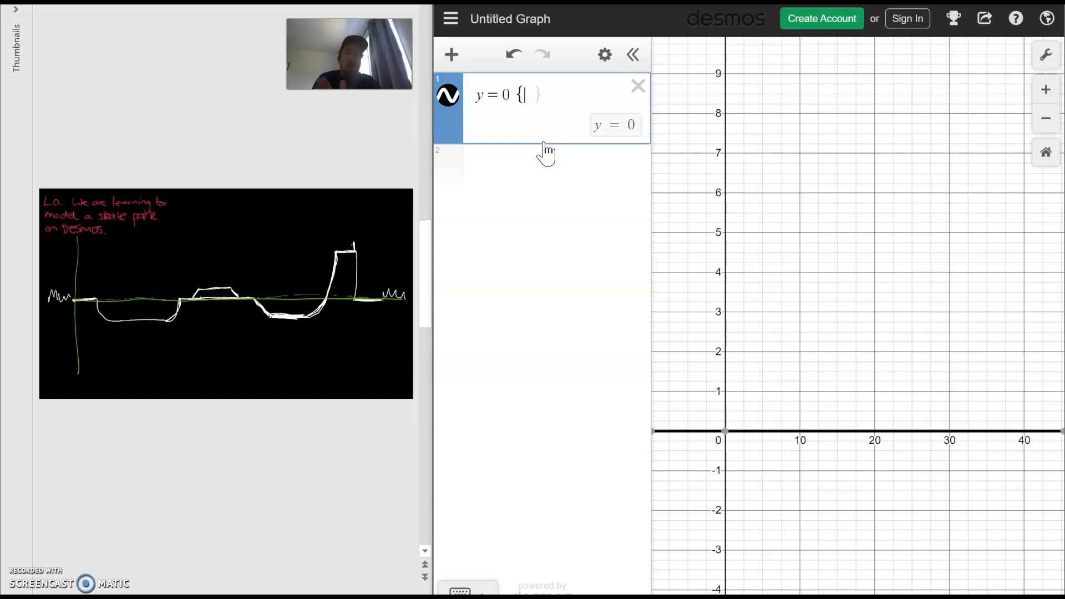
text(0)
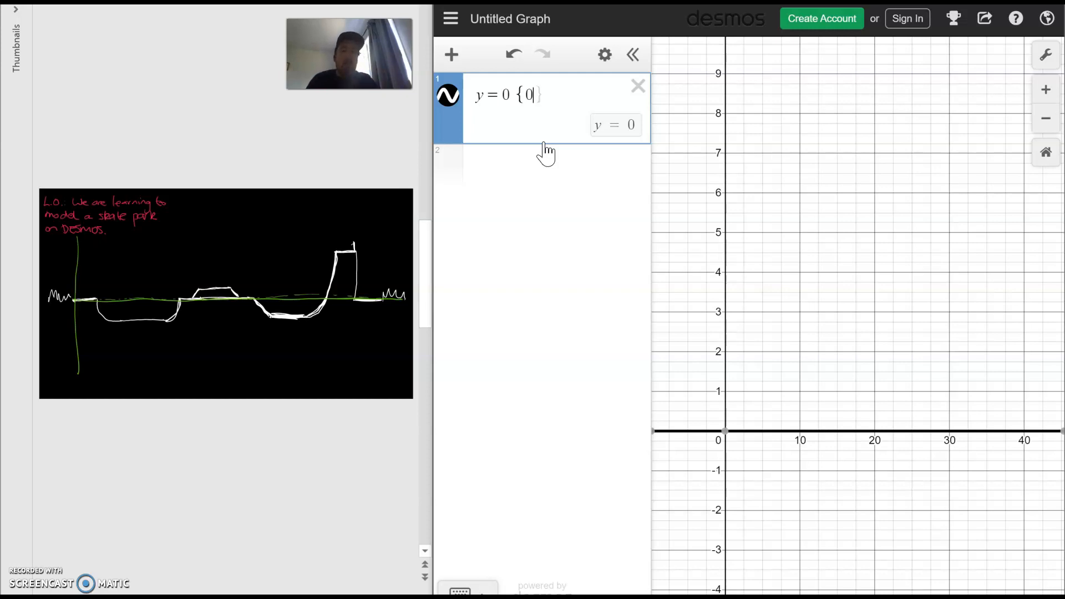
text(<x<5)
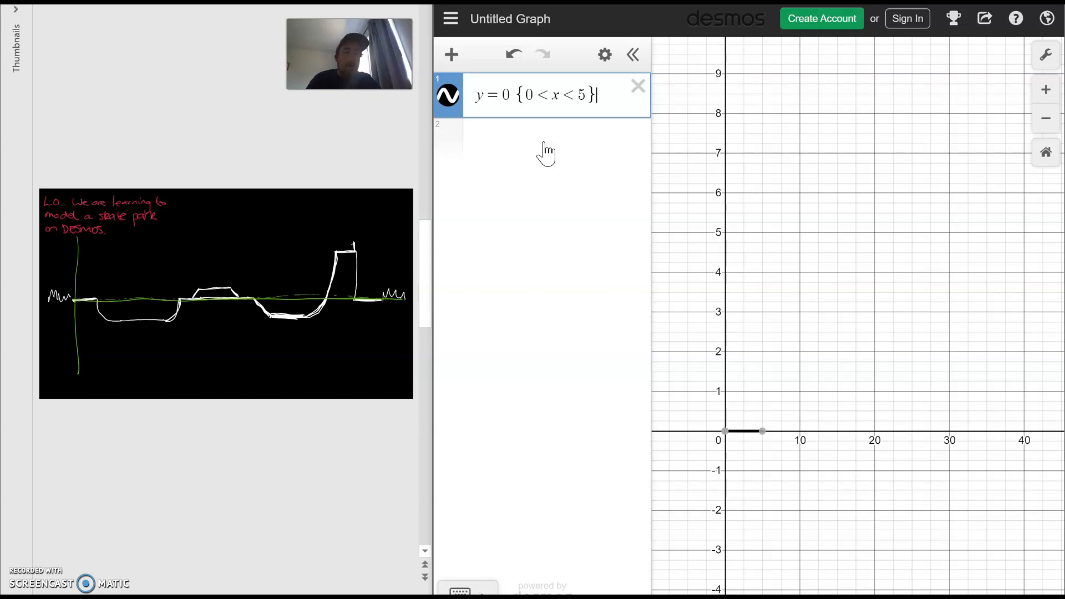
Plot the hyperbola y=2/x as the second expression for the first curved drop of the park
click(545, 139)
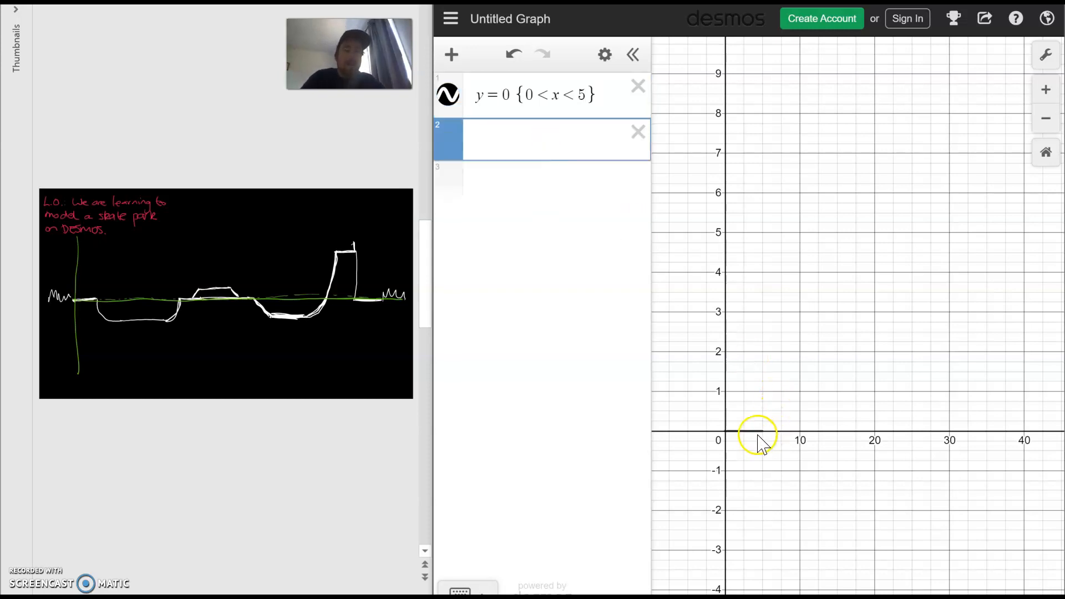
mouse_move(758, 429)
mouse_down()
mouse_move(762, 417)
mouse_move(759, 446)
mouse_up()
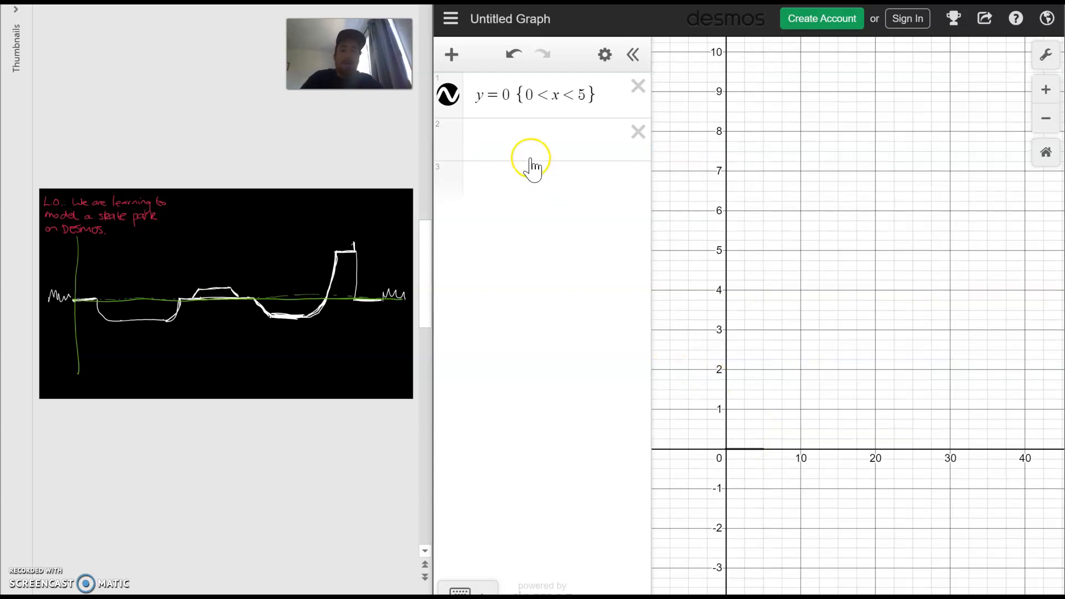
click(518, 143)
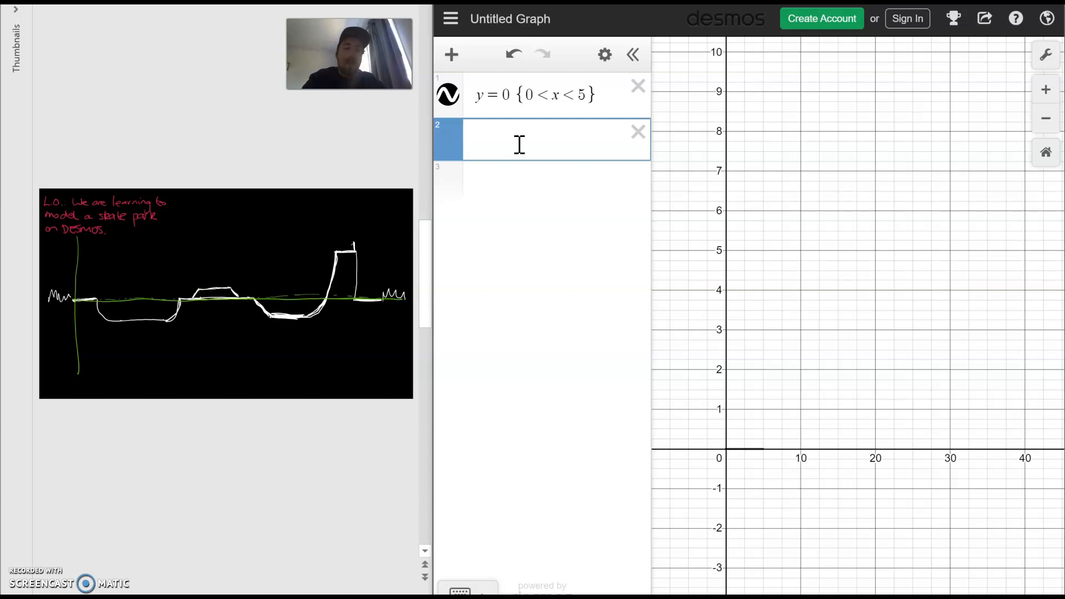
click(74, 240)
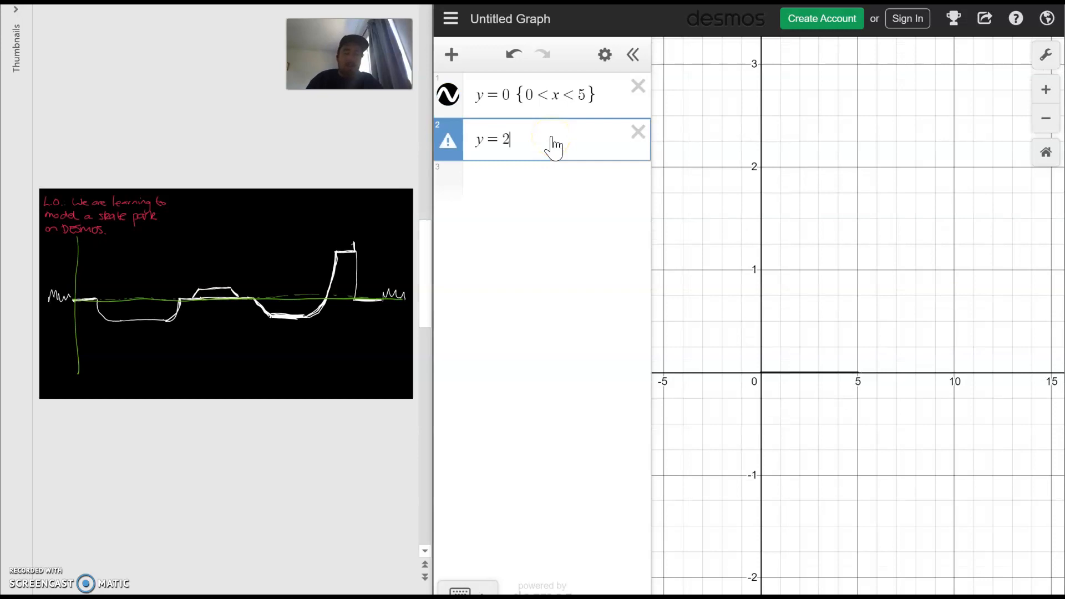
text(/x)
click(505, 142)
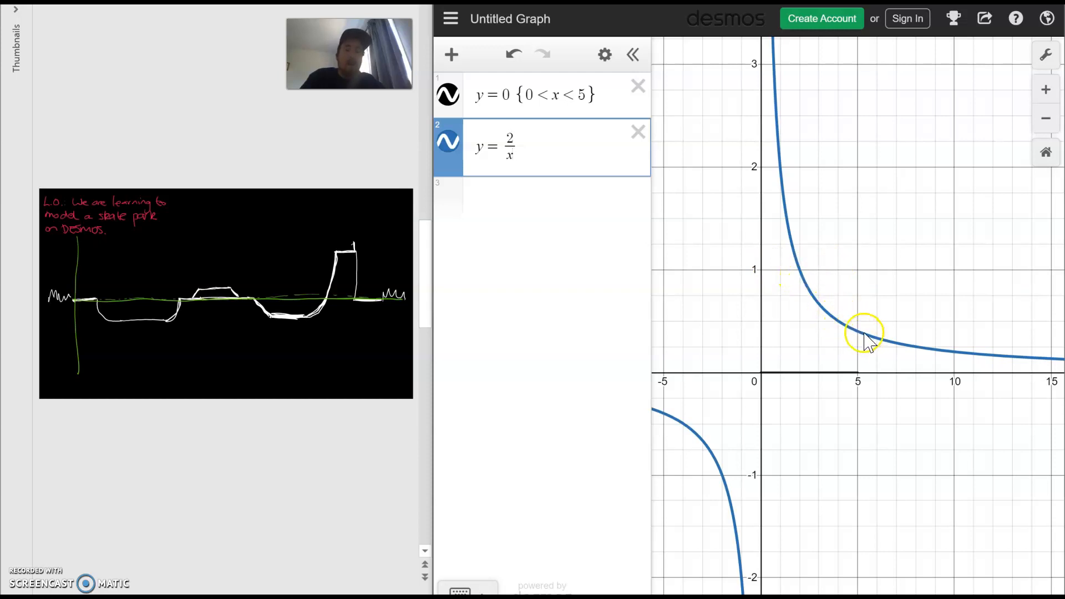
click(801, 271)
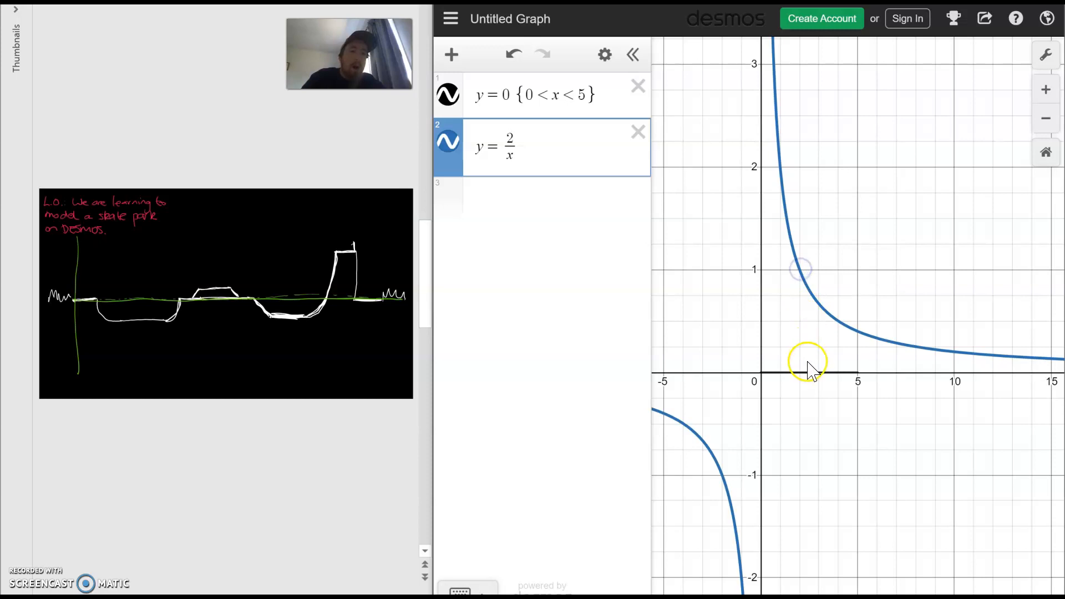
Shift the hyperbola down by 1 to y=2/x-1 and check where it crosses the flat section
click(541, 143)
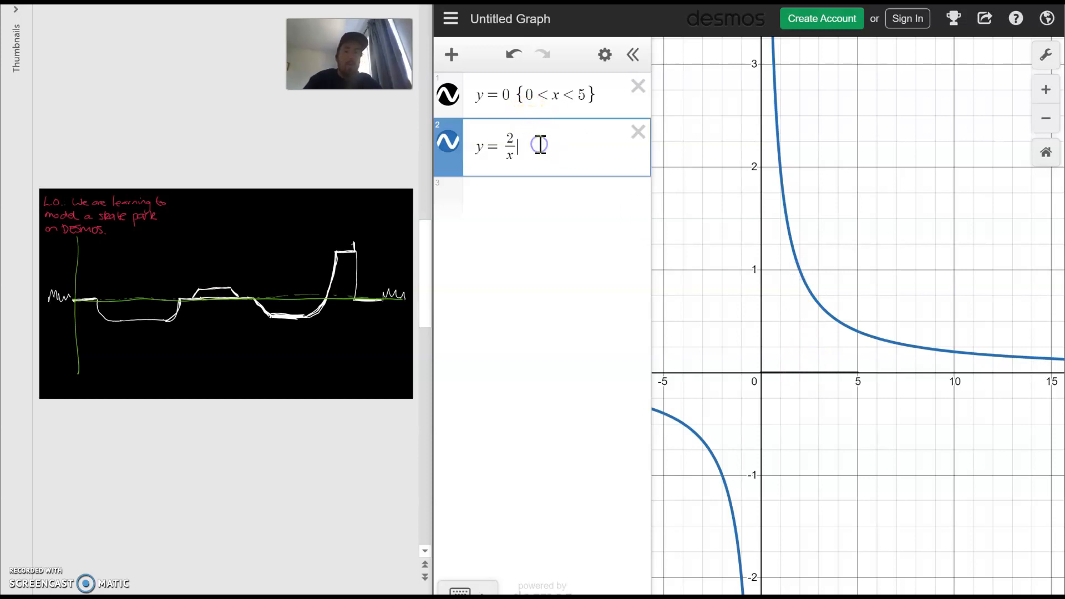
text(-1)
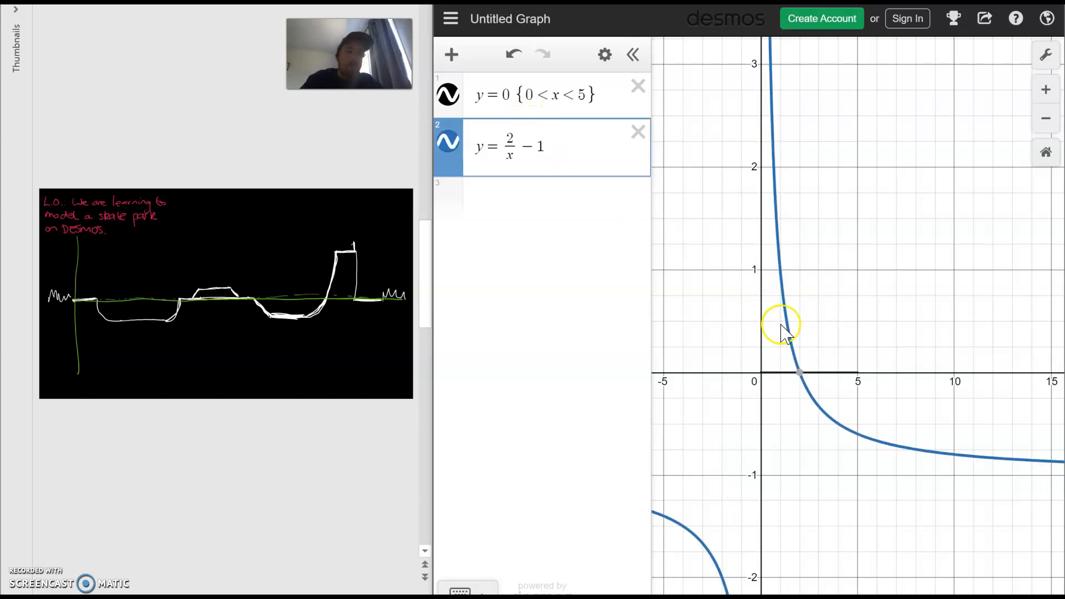
click(836, 338)
click(800, 375)
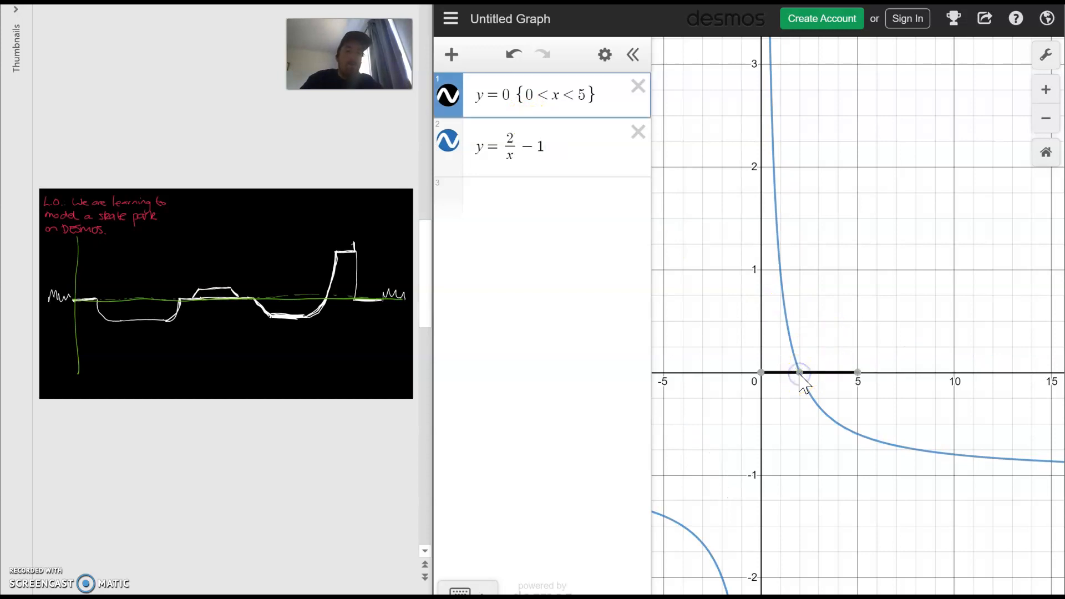
mouse_move(800, 377)
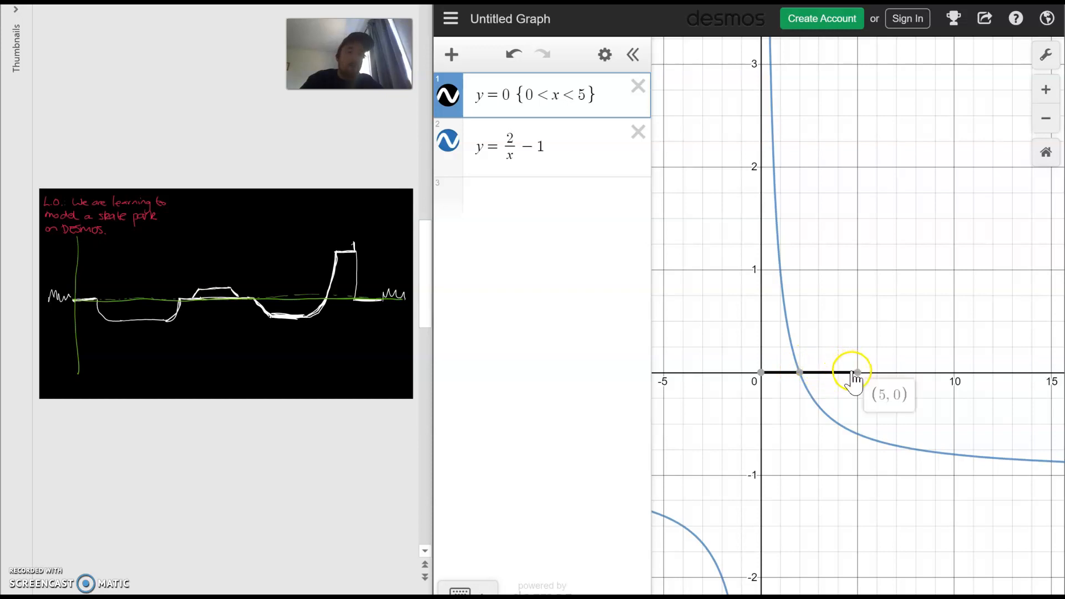
Shift the hyperbola 3 units right by changing its denominator to x-3, so it meets the end of the flat section
click(512, 156)
text(-3)
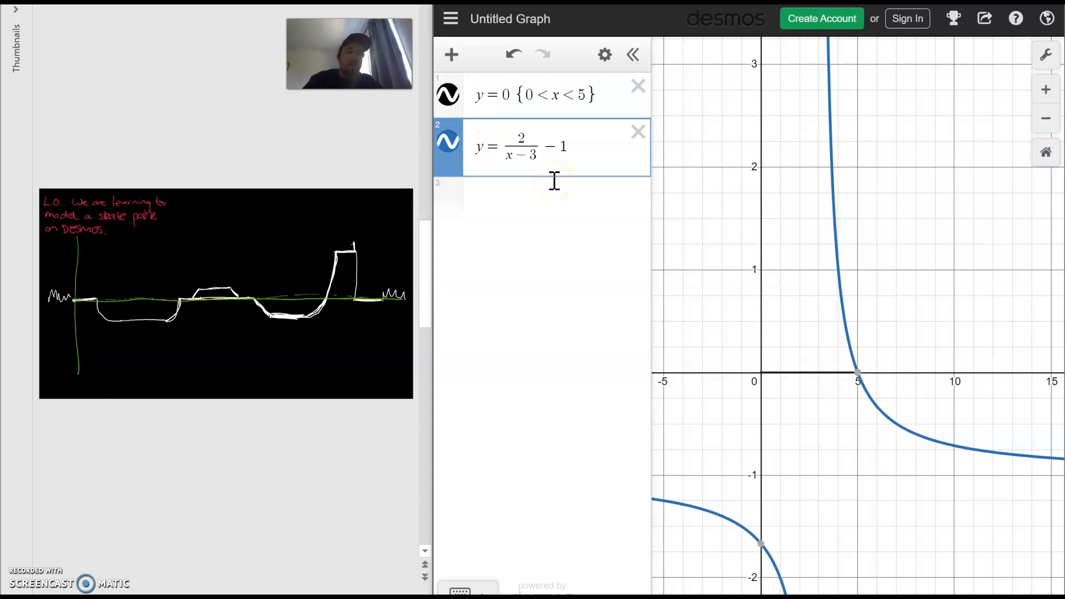
click(888, 323)
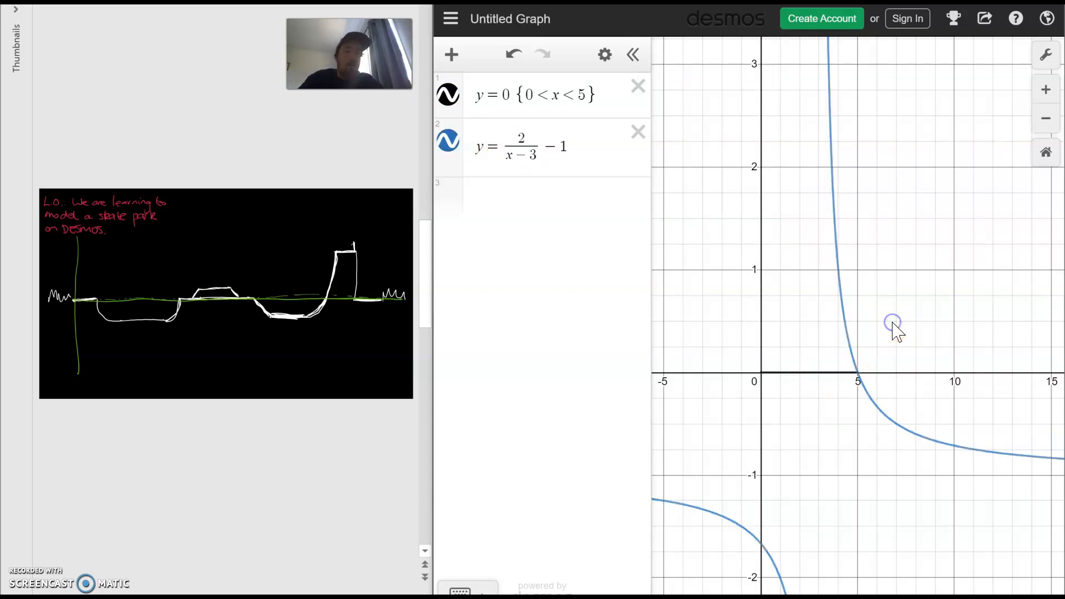
click(955, 446)
click(955, 446)
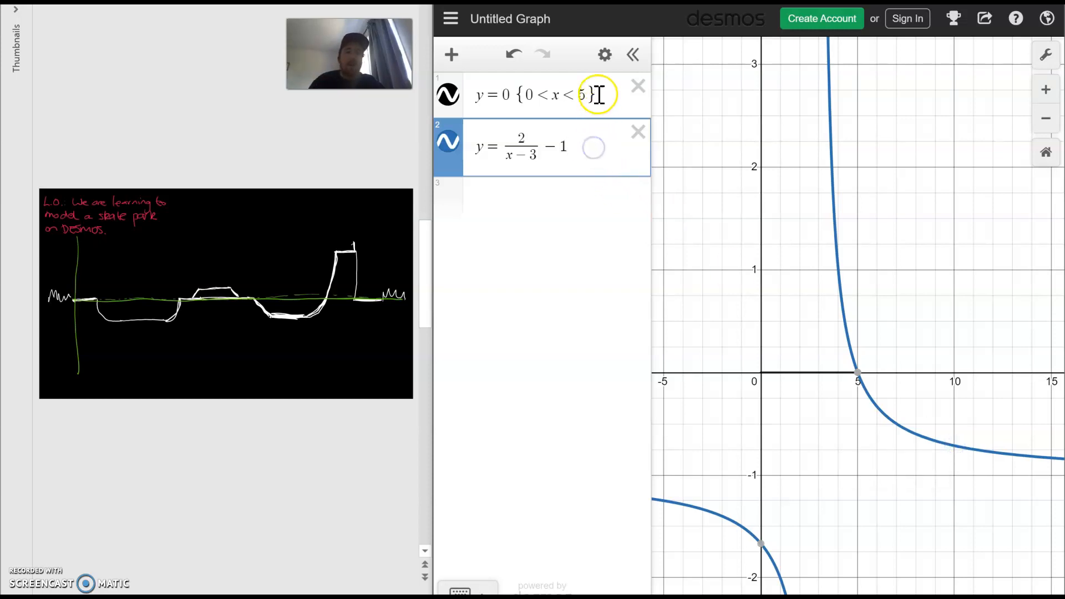
Copy the flat section's domain restriction onto the hyperbola and change it to 5<x<10
drag(599, 94, 542, 95)
key(ctrl+c)
click(598, 148)
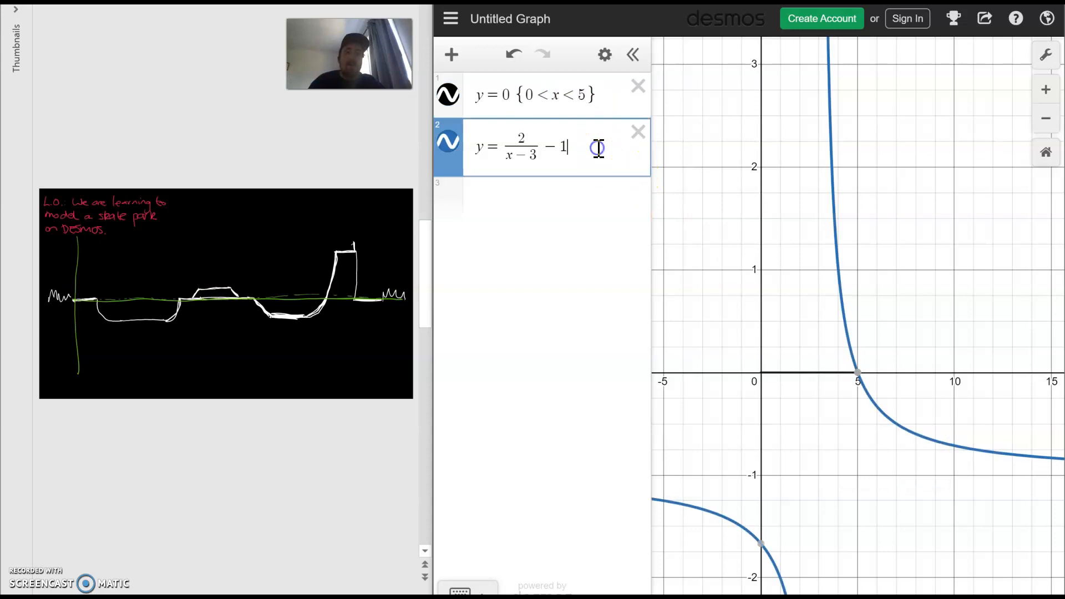
key(ctrl+v)
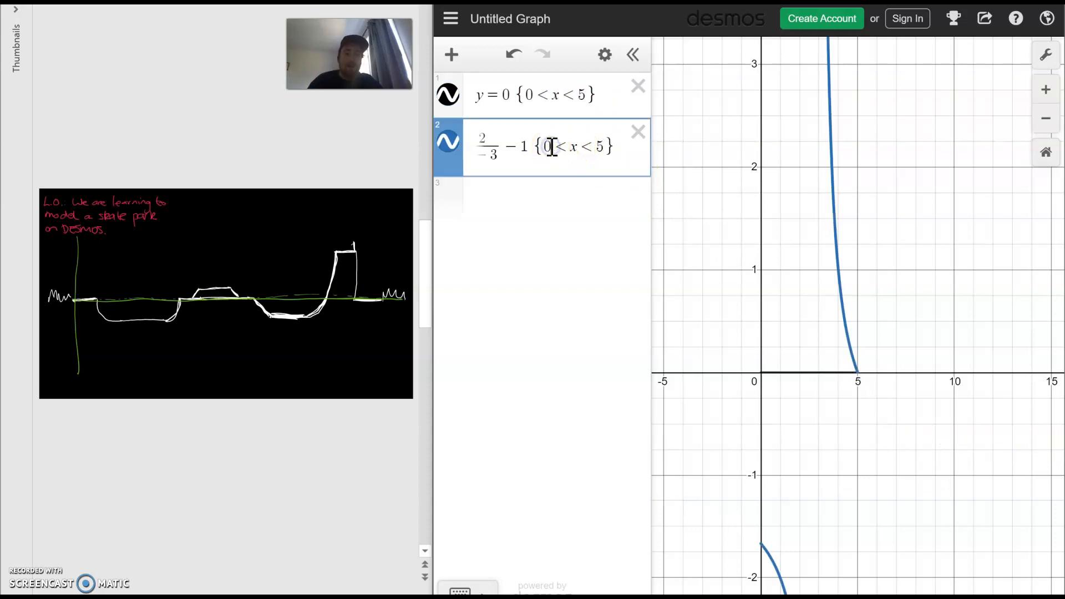
click(552, 148)
key(BackSpace)
text(5)
click(611, 149)
key(BackSpace)
text(10)
click(615, 148)
click(805, 266)
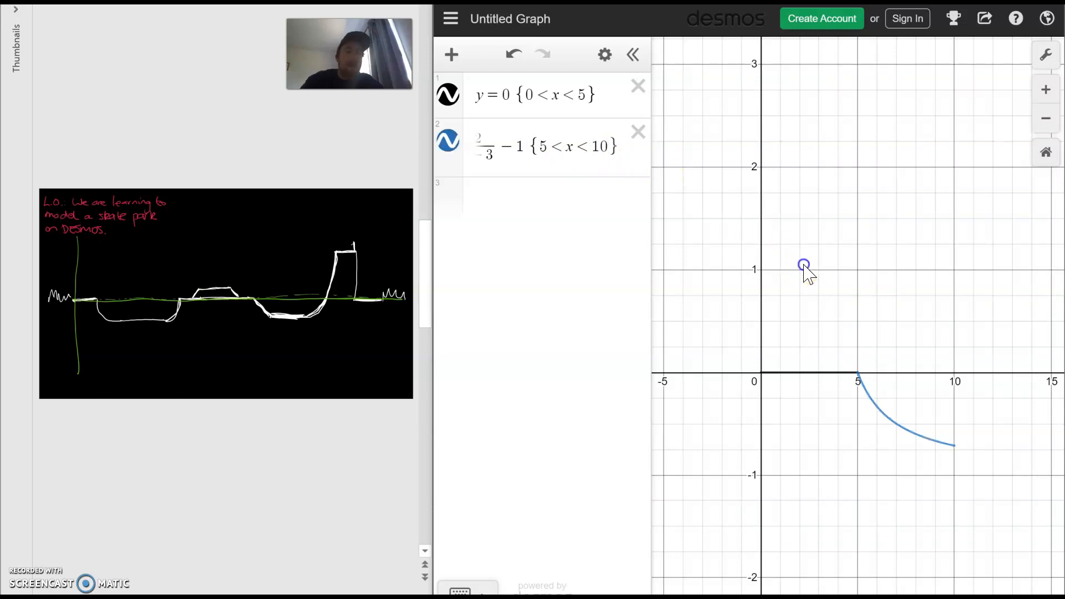
scroll(882, 461, down, 3)
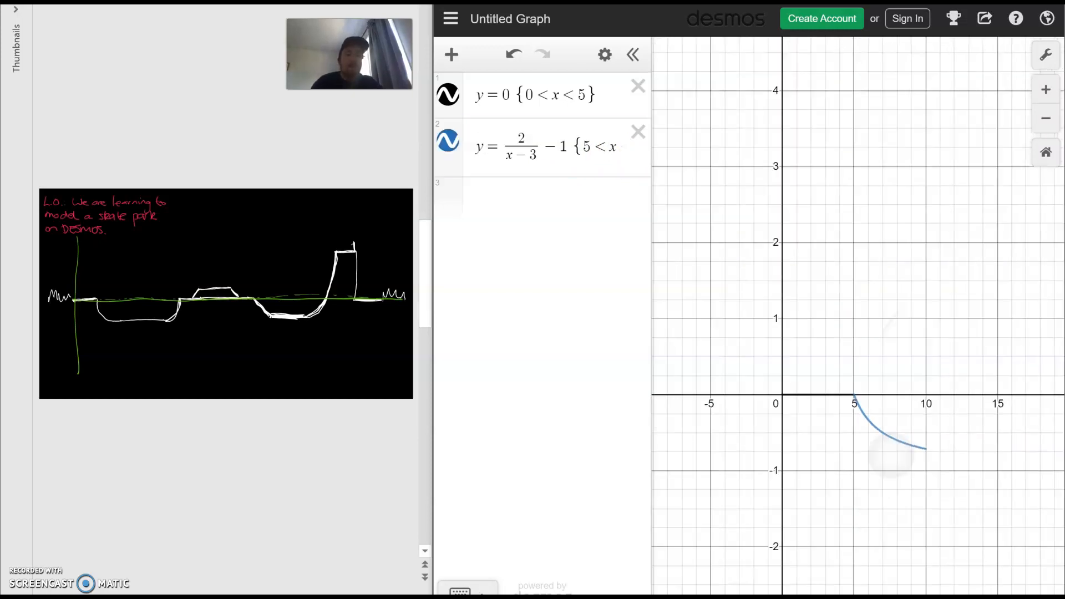
drag(891, 463, 813, 422)
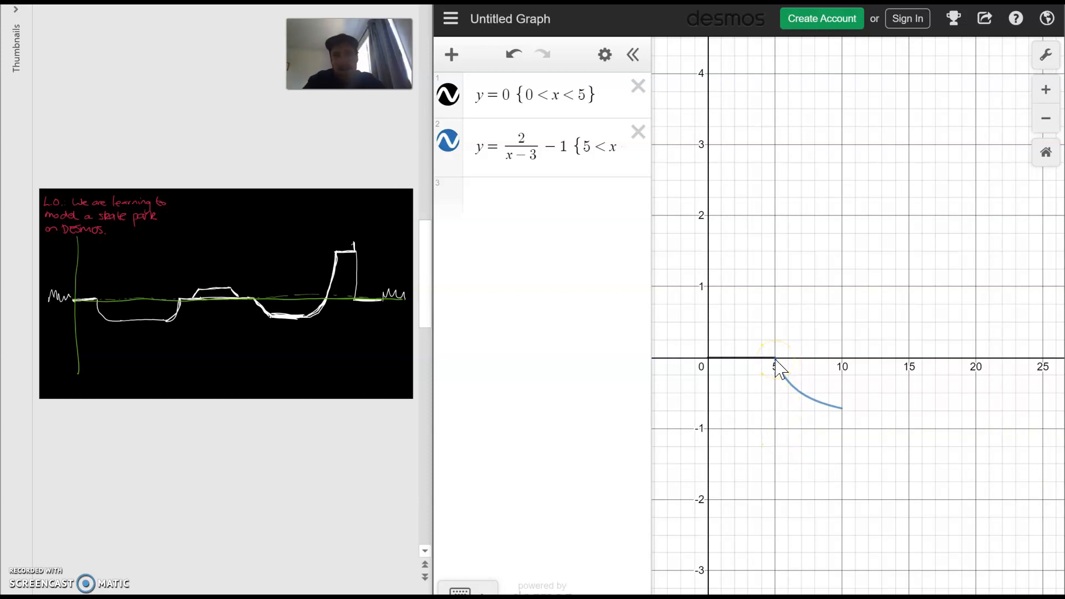
drag(807, 411, 774, 414)
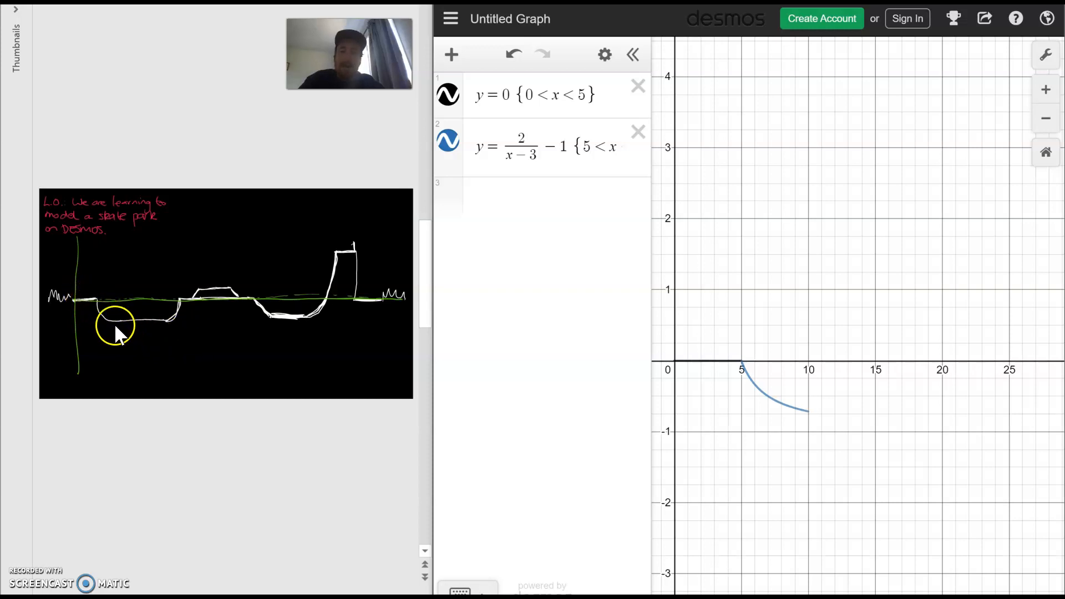
Plot the horizontal line y=-0.71 as the third expression, level with the lower end of the hyperbola
click(516, 198)
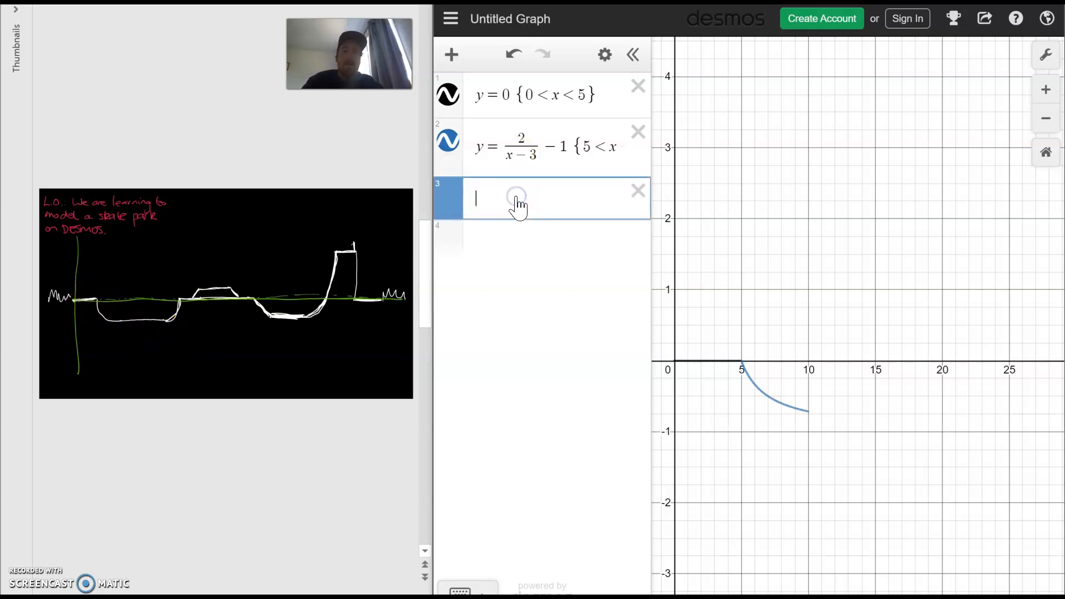
click(808, 413)
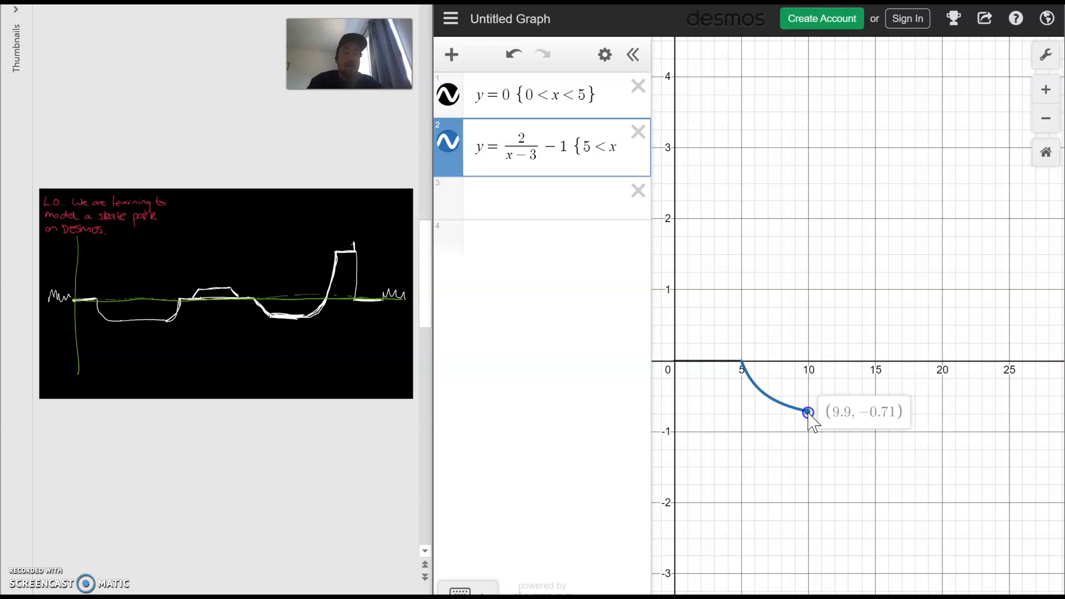
click(496, 161)
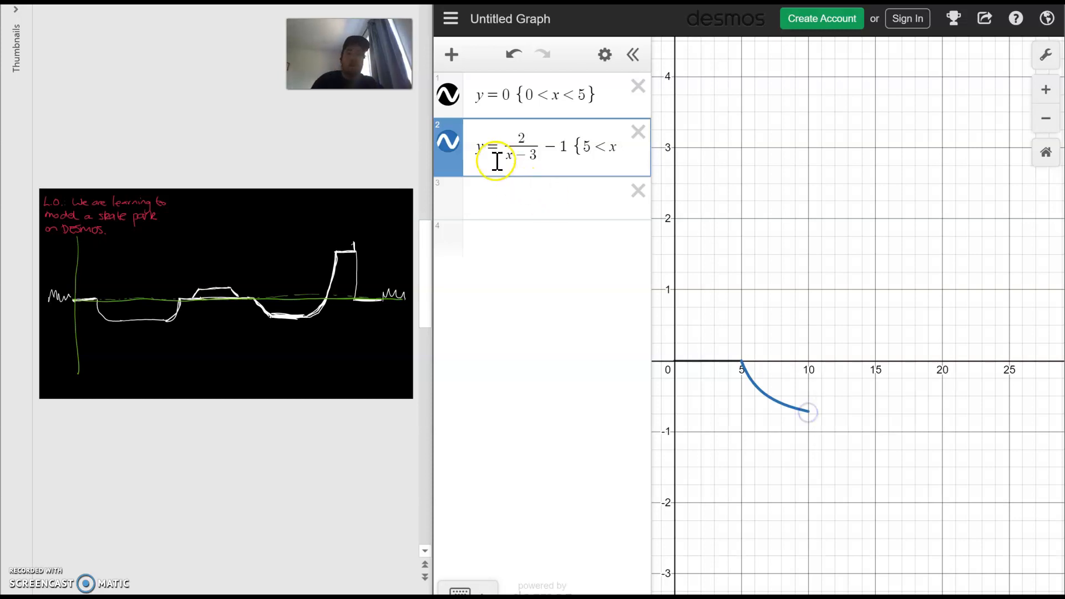
click(504, 194)
text(-)
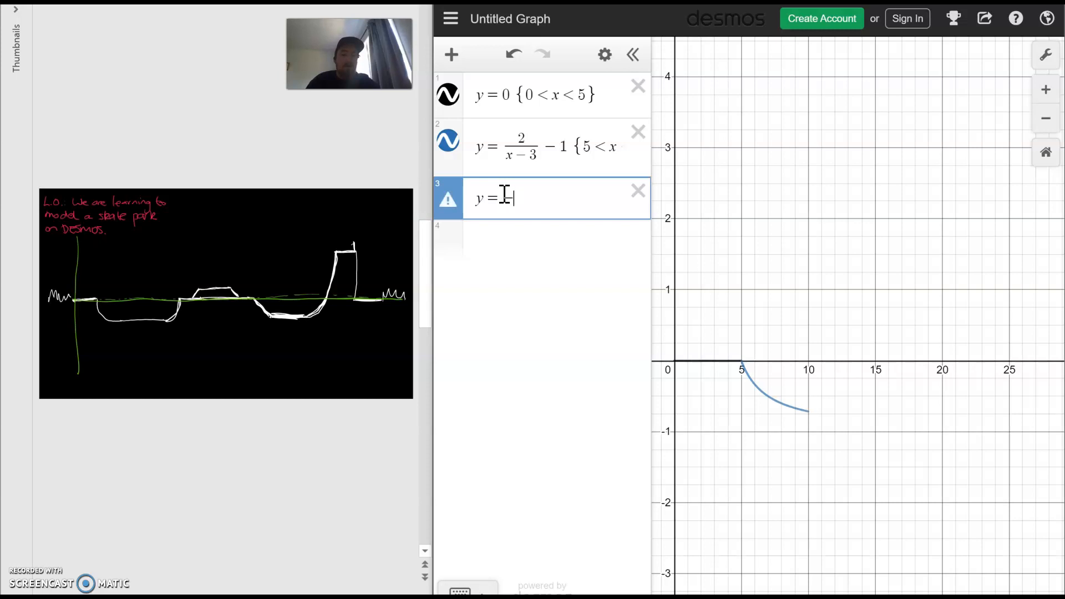
text(0.71)
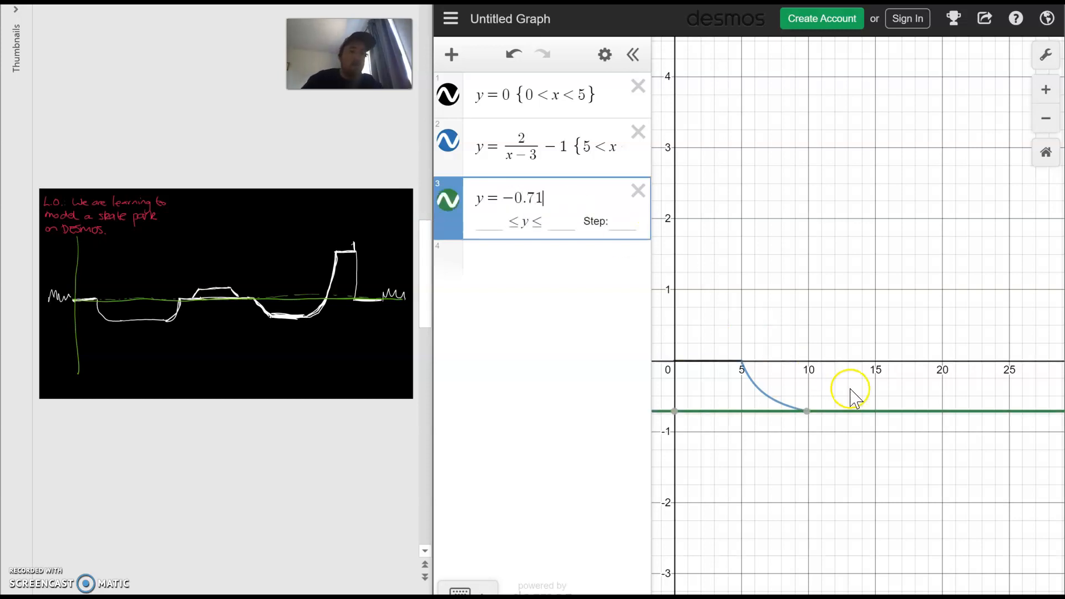
click(850, 395)
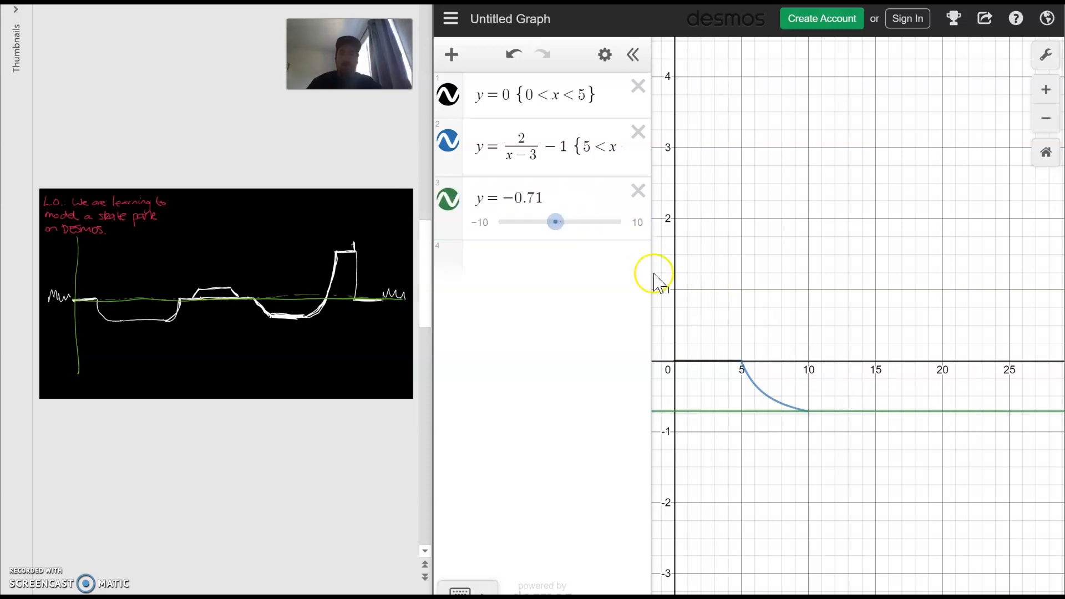
Copy the flat section's domain restriction onto the line y=-0.71 and change it to 10<x<15
click(561, 200)
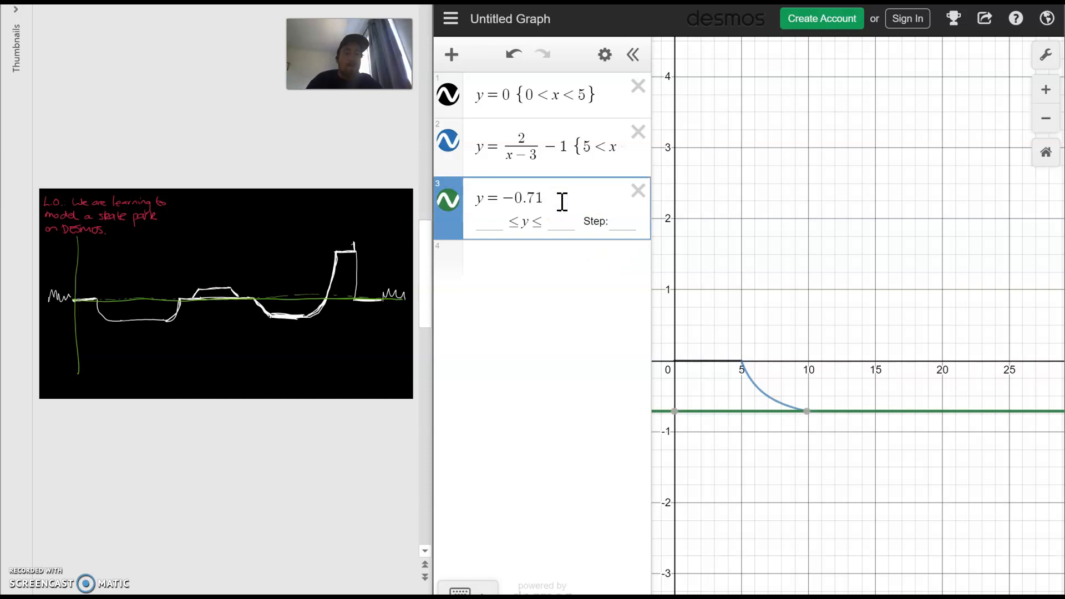
text({0<x<5)
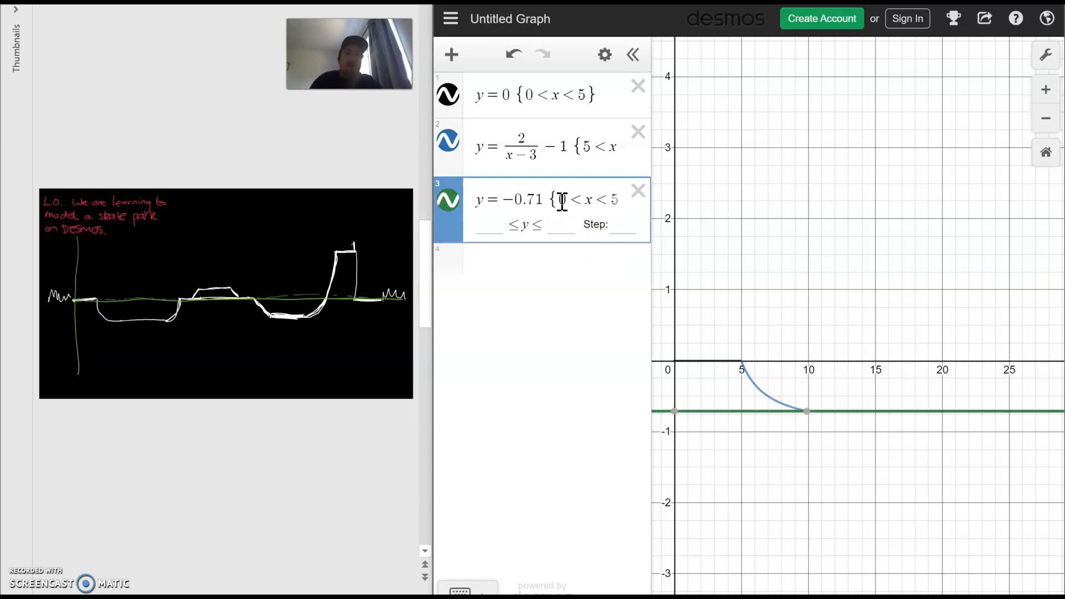
key(BackSpace)
text(10)
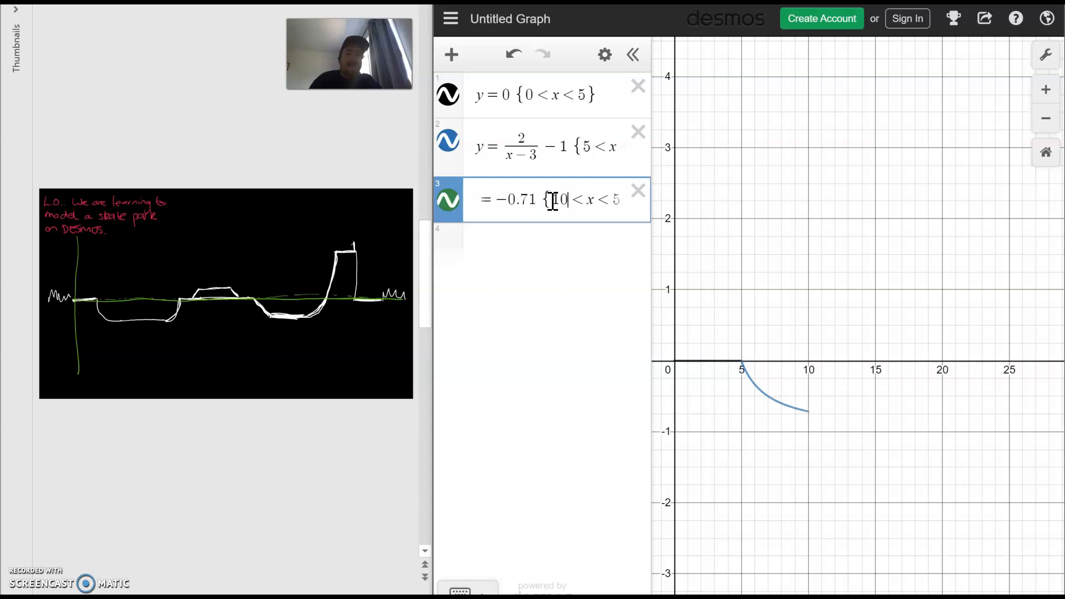
click(616, 201)
click(626, 202)
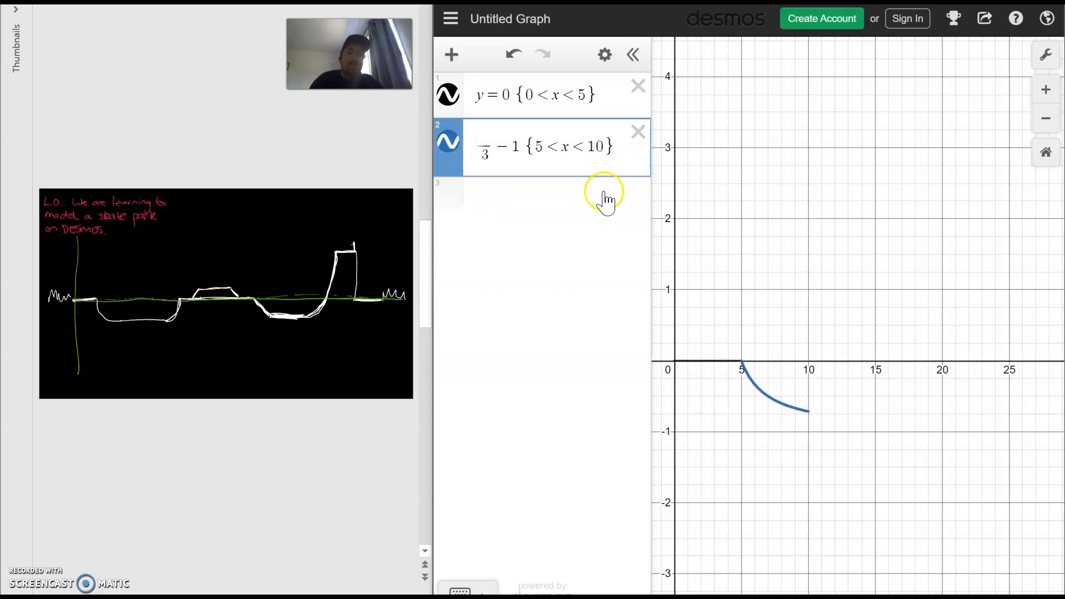
key(ctrl+z)
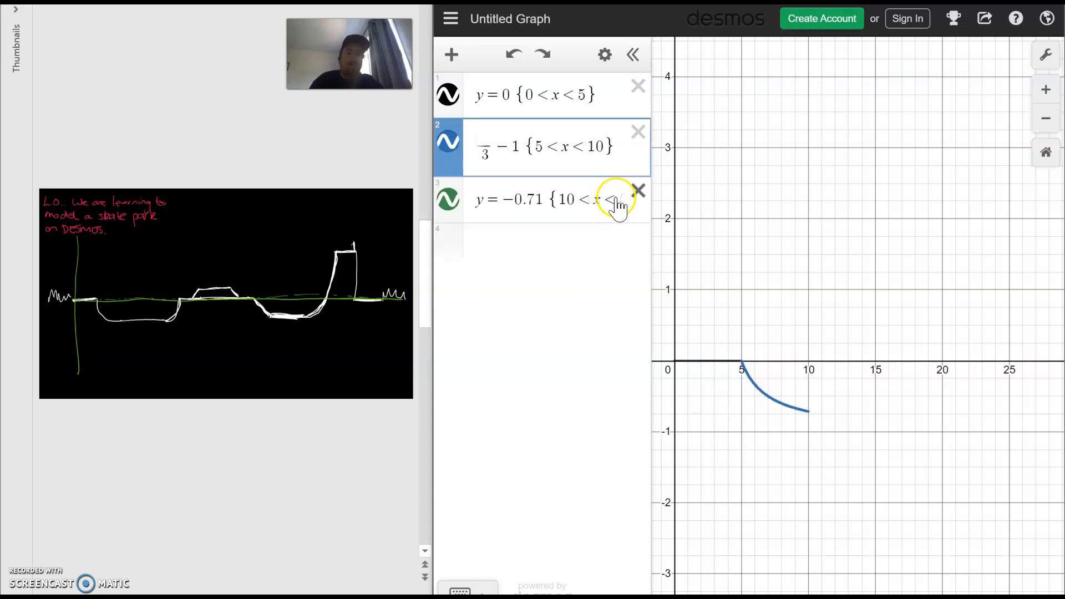
click(617, 201)
key(ctrl+z)
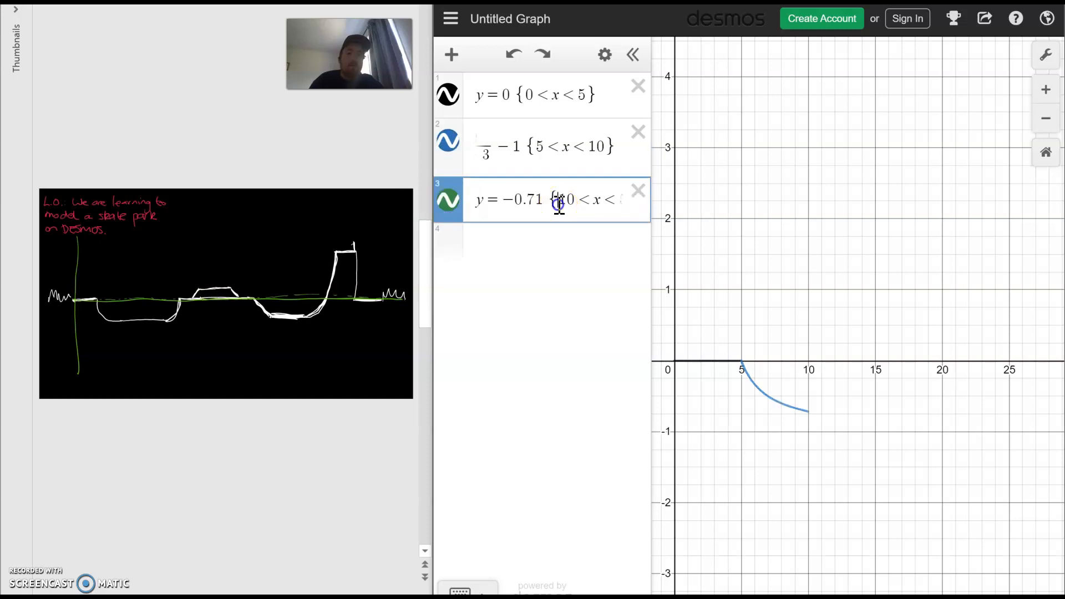
text(2)
key(BackSpace)
key(Return)
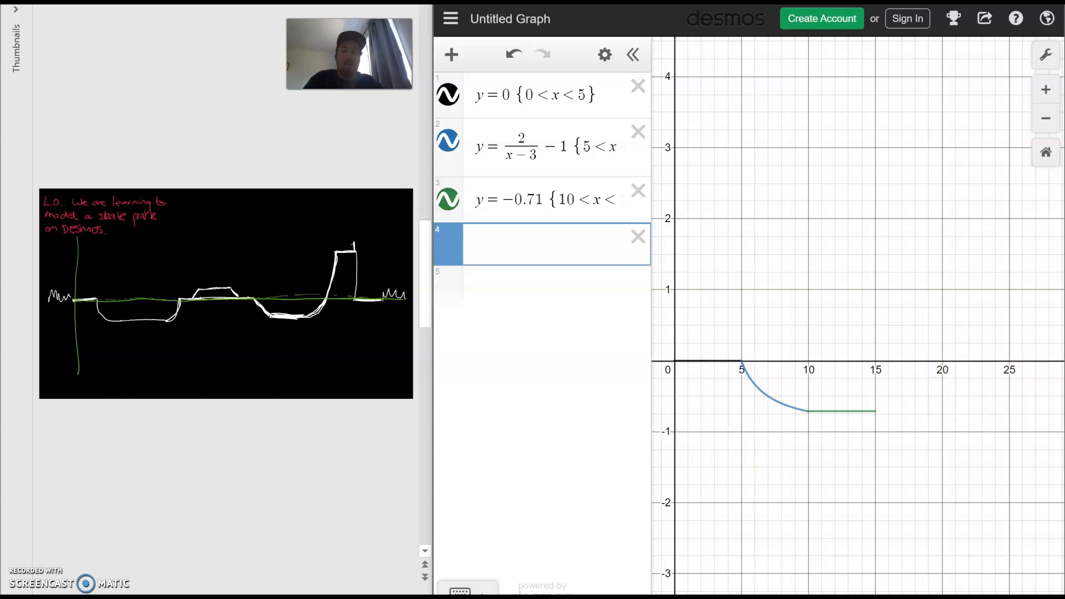
Plot the reflected hyperbola y=-2/x as the fourth expression for the curve rising out of the dip
click(547, 200)
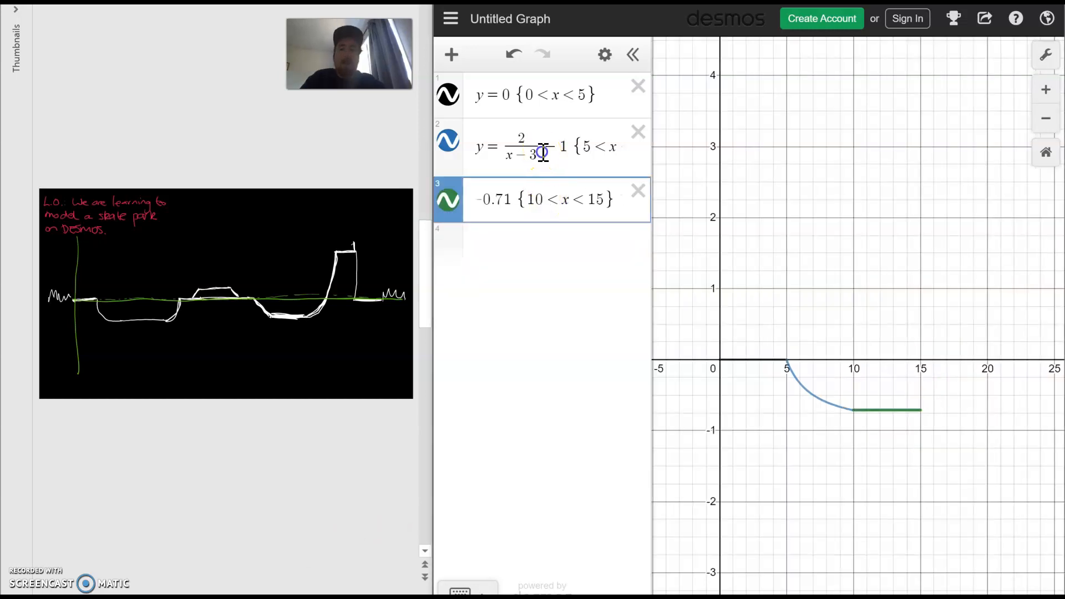
drag(542, 154, 518, 147)
click(520, 245)
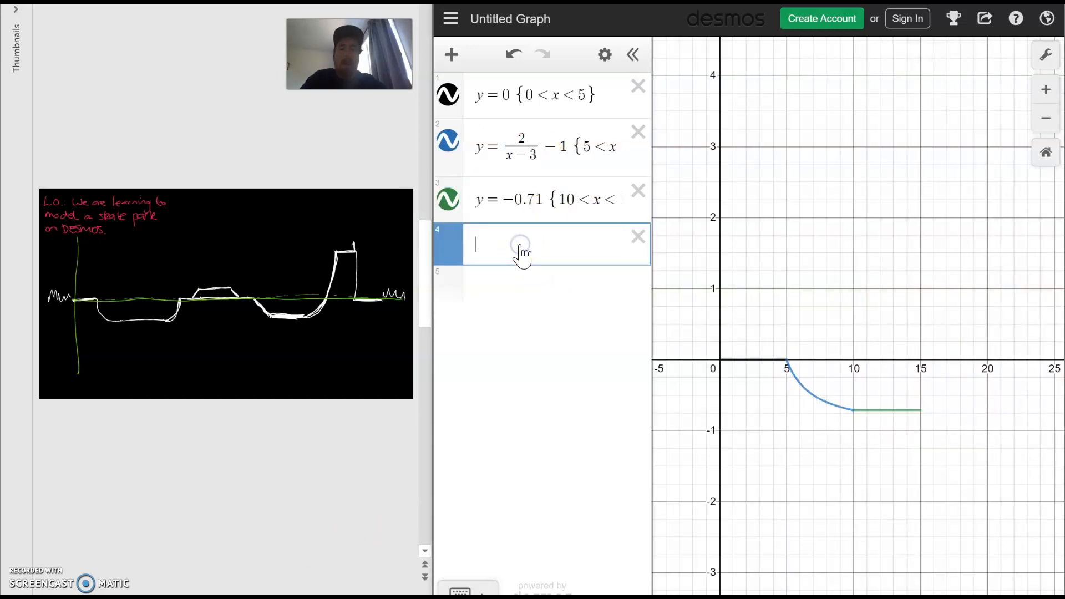
text(2/)
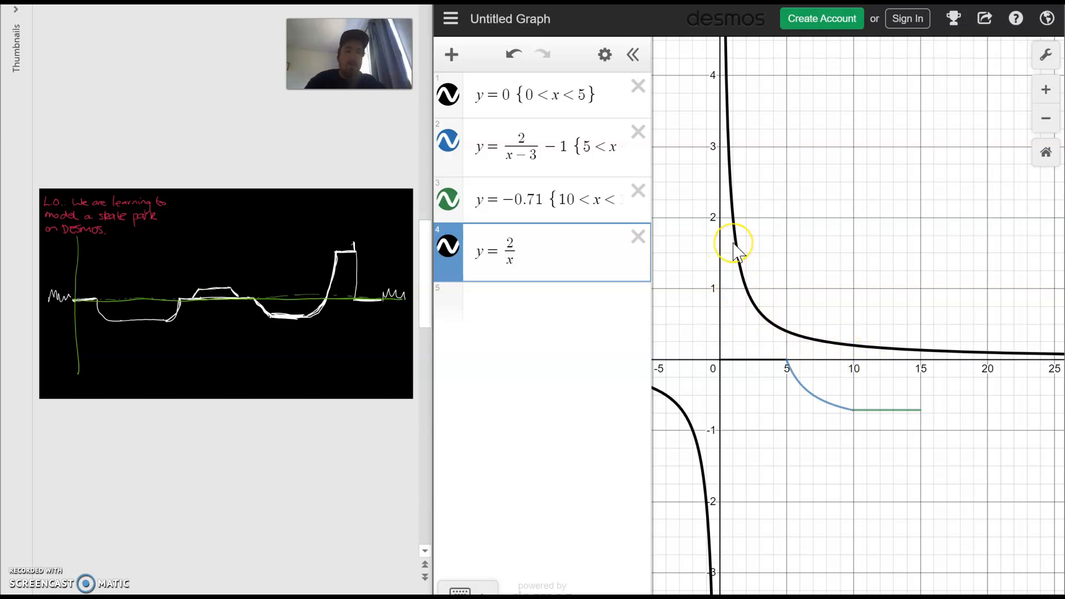
click(509, 242)
text(-)
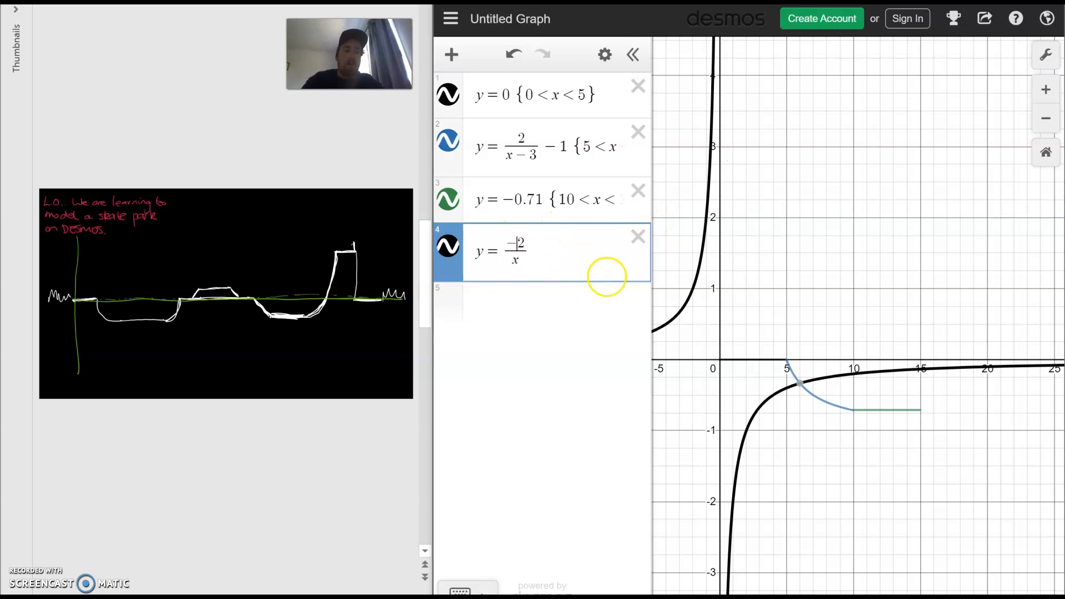
drag(888, 424, 1043, 417)
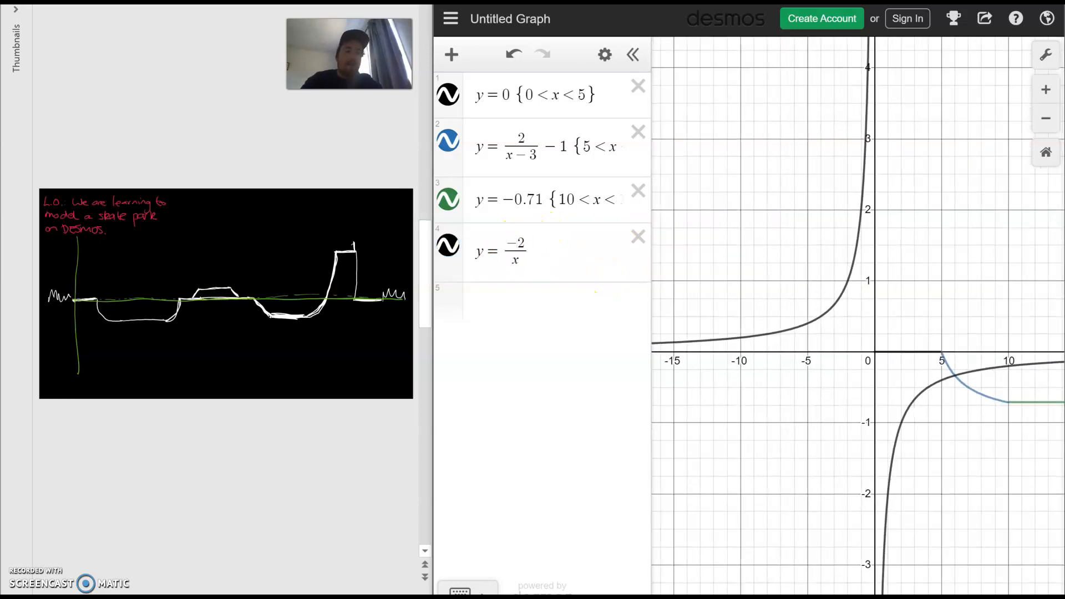
drag(910, 283, 799, 274)
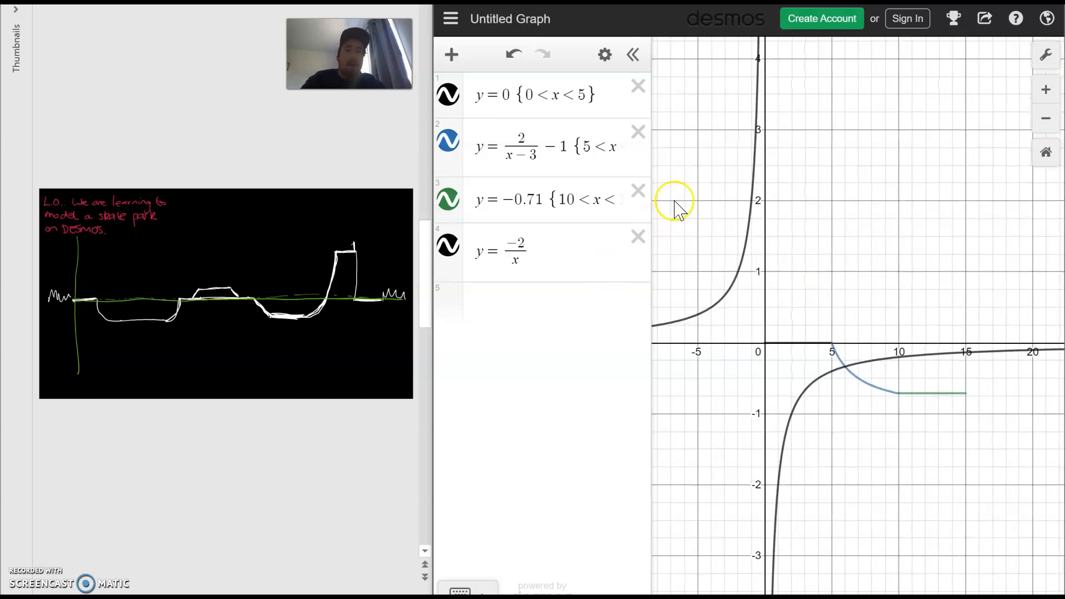
Shift the reflected hyperbola down by 1 to y=-2/x-1 and check where it crosses the x-axis
double_click(556, 147)
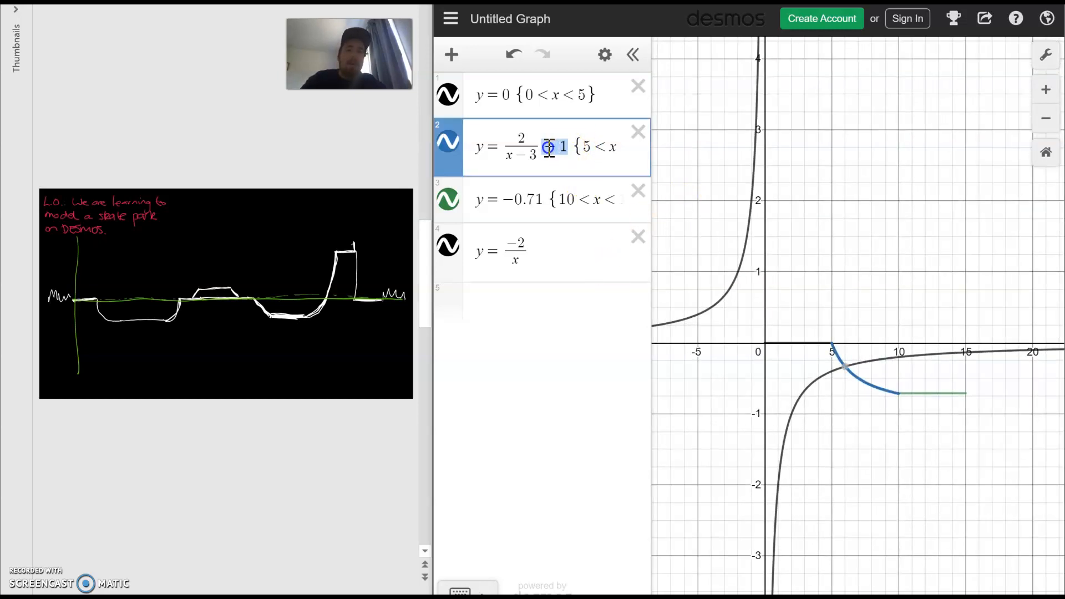
click(542, 254)
text(-1)
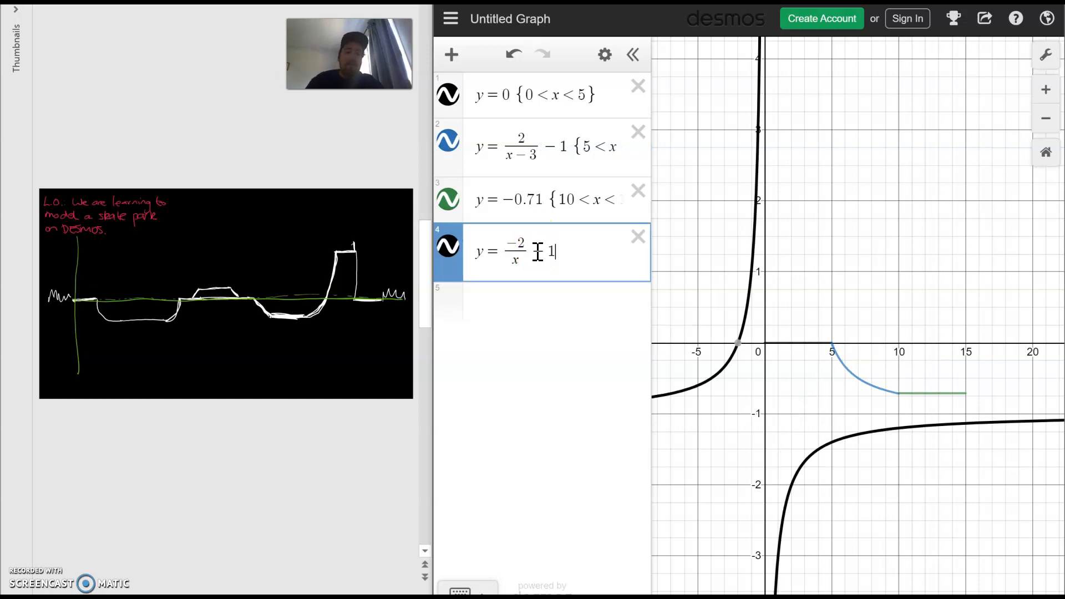
mouse_move(738, 342)
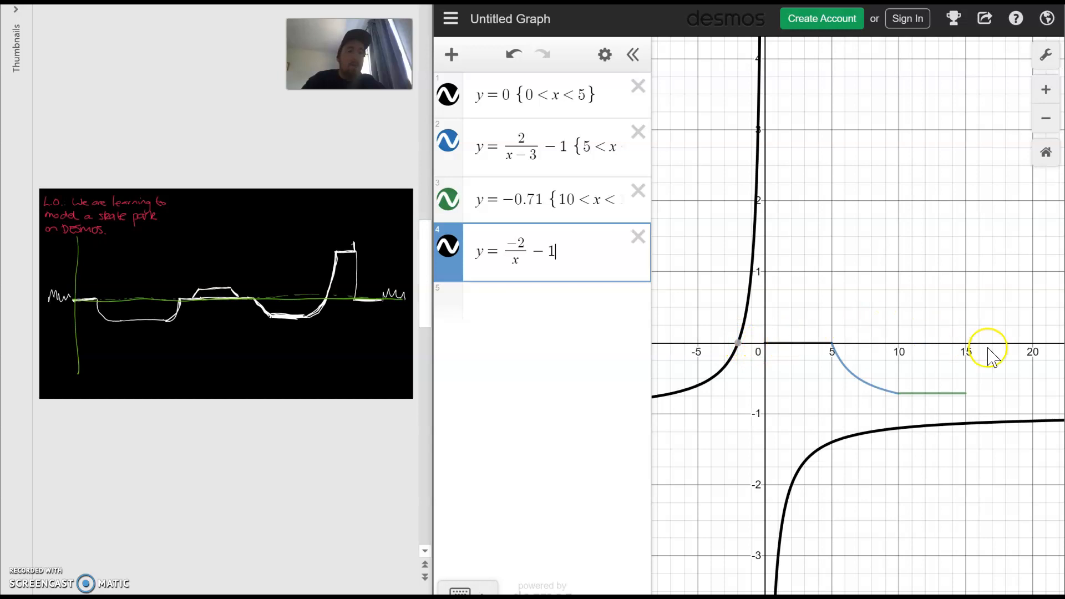
Shift the reflected hyperbola 22 units right by changing its denominator to x-22, so it meets the end of the dip's floor
click(518, 257)
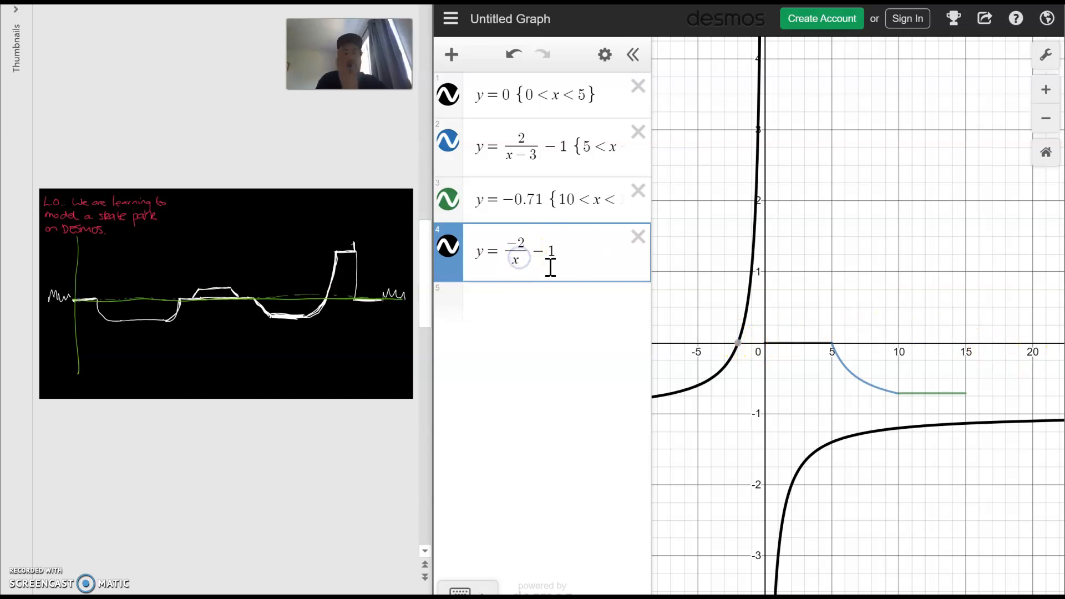
text(-22)
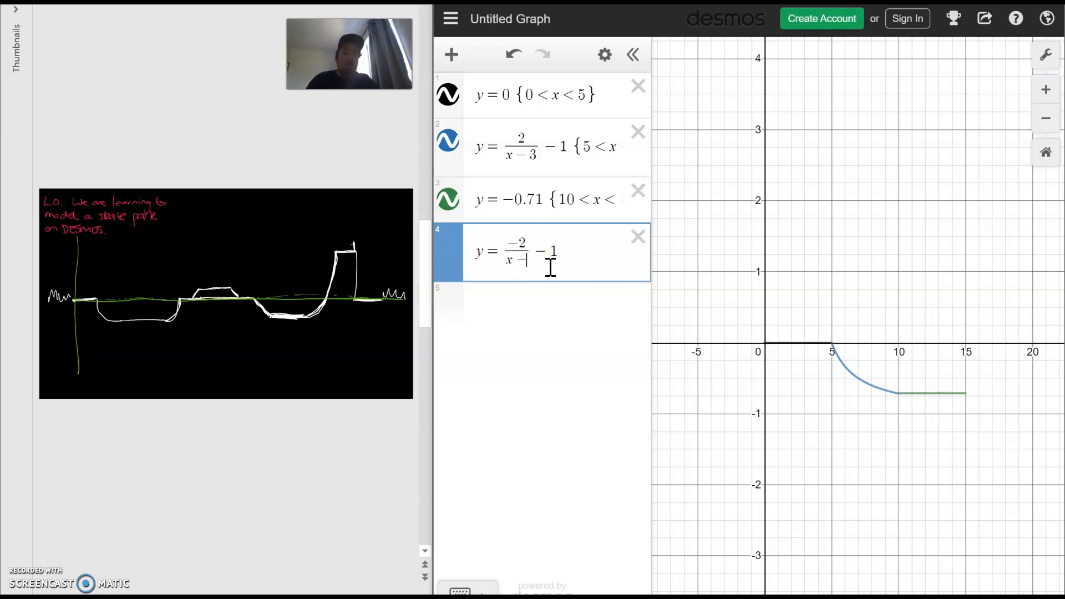
click(896, 358)
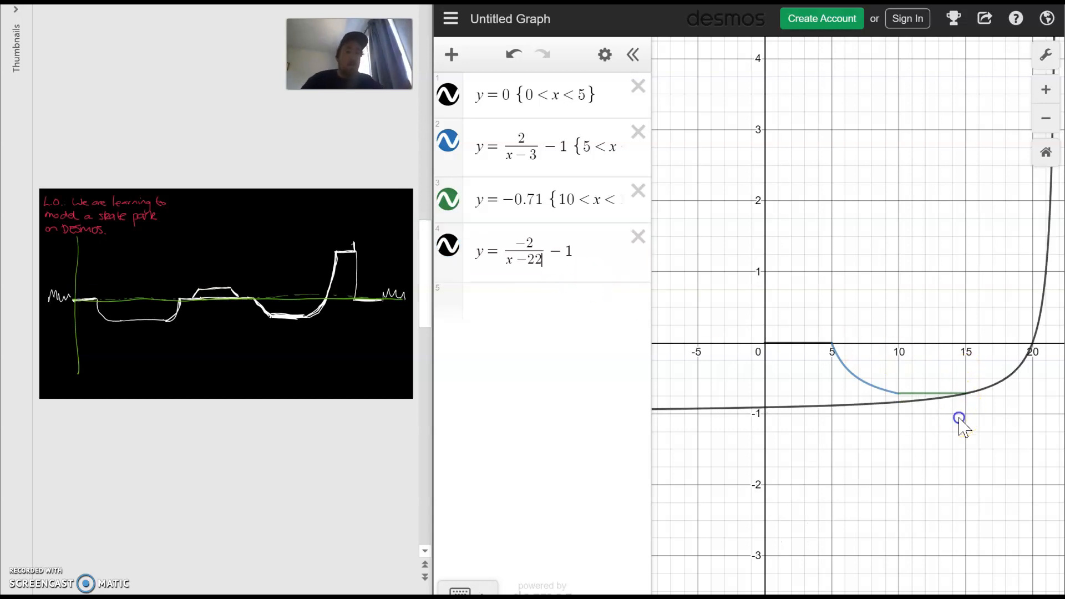
drag(962, 423, 889, 436)
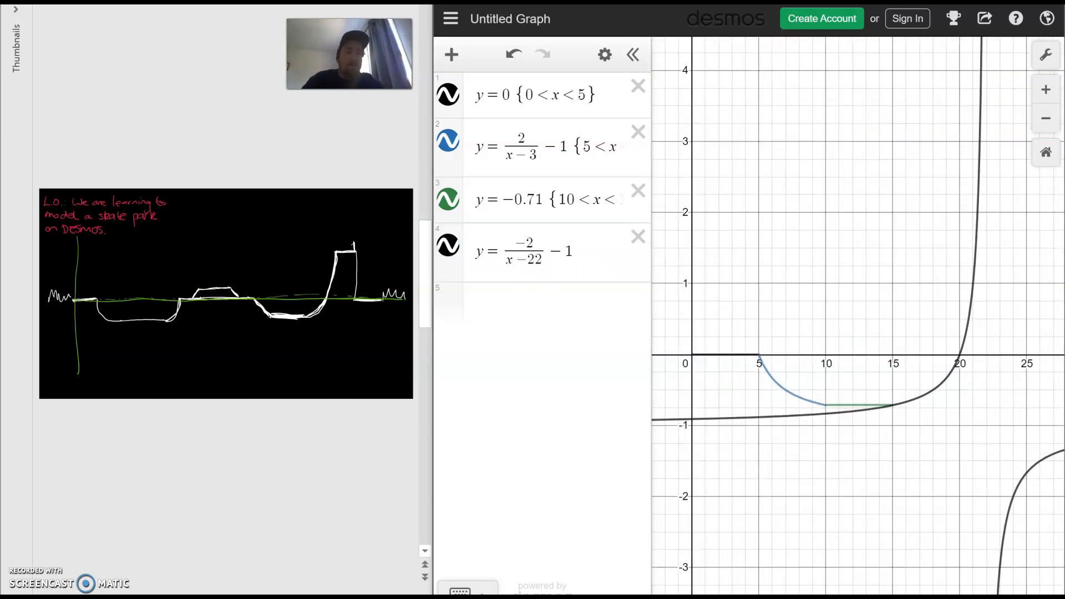
click(960, 356)
click(888, 409)
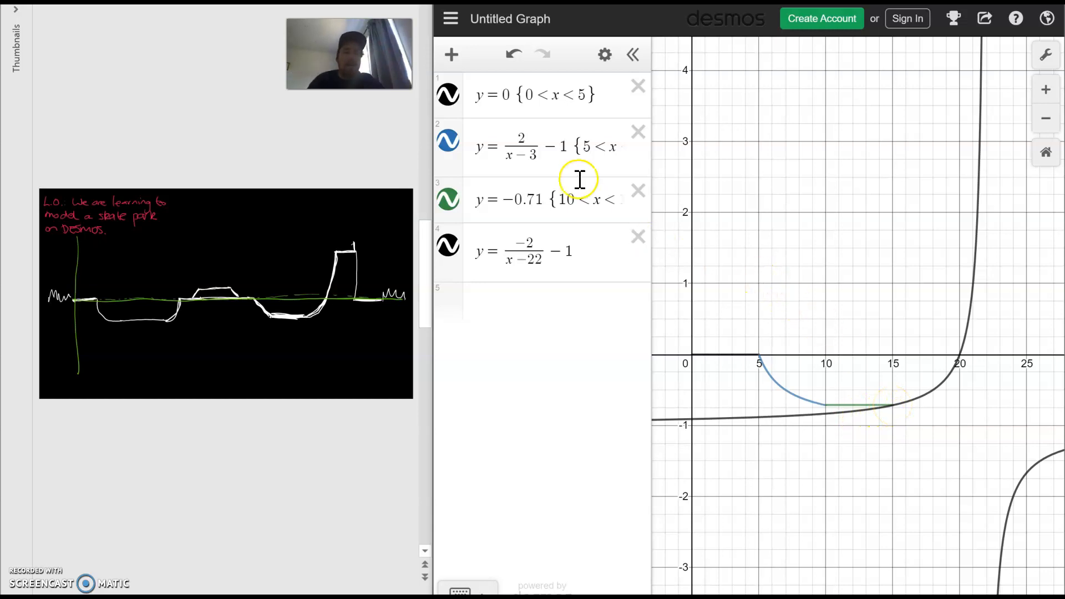
Copy the flat section's domain restriction onto the reflected hyperbola and change it to 15<x<20
click(586, 246)
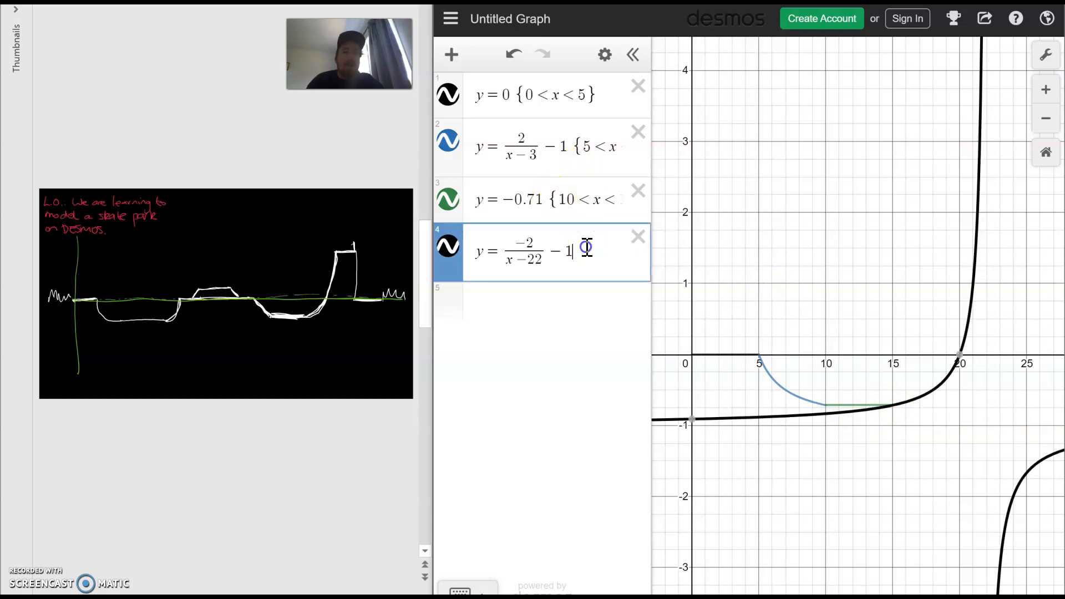
text({0<x<5})
double_click(547, 251)
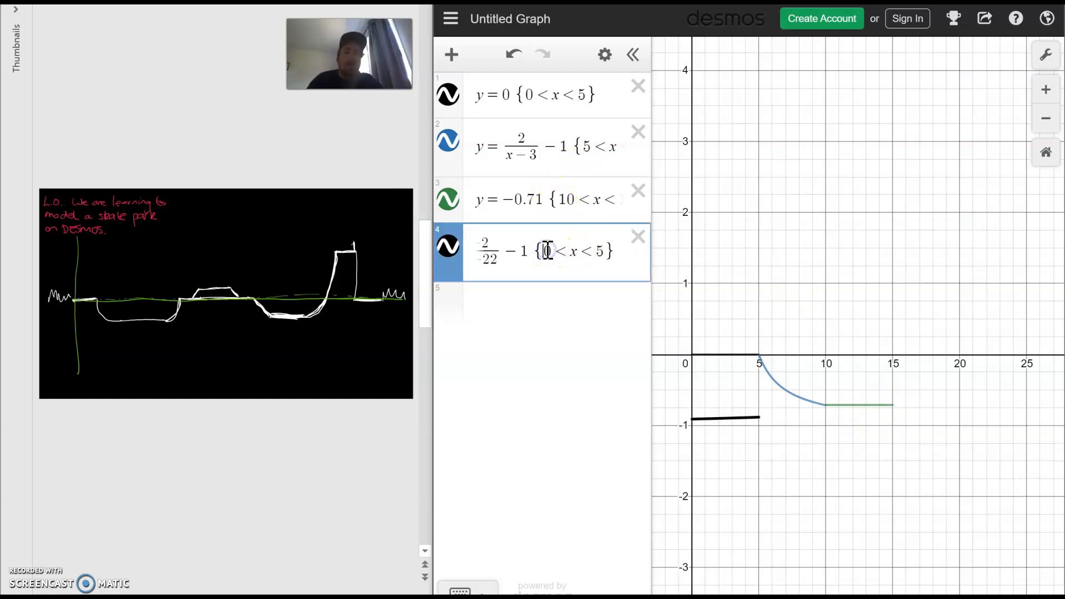
key(BackSpace)
text(15)
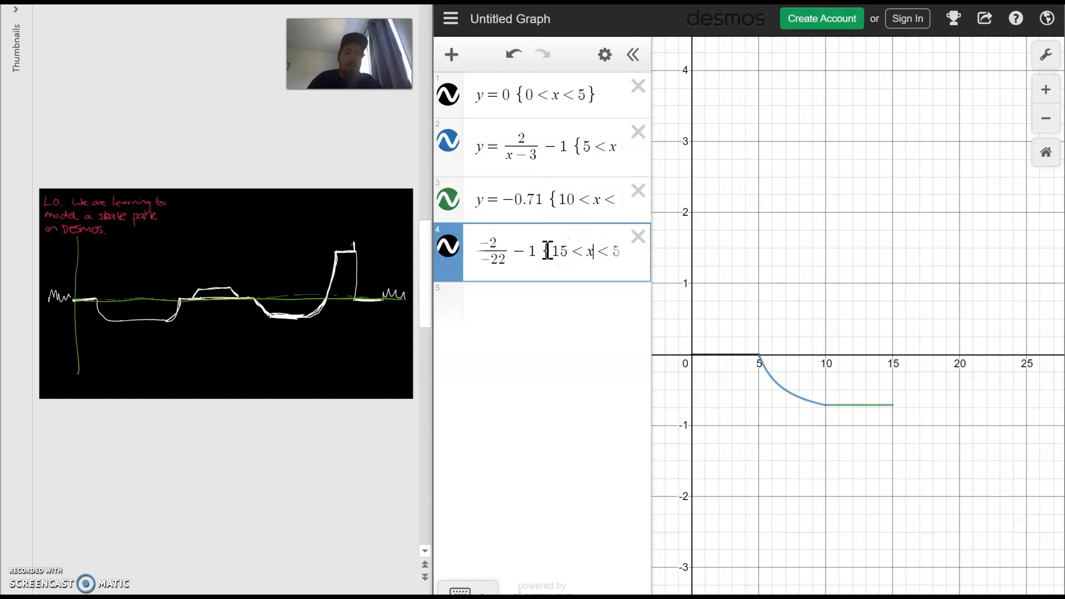
key(End)
key(BackSpace)
text(20)
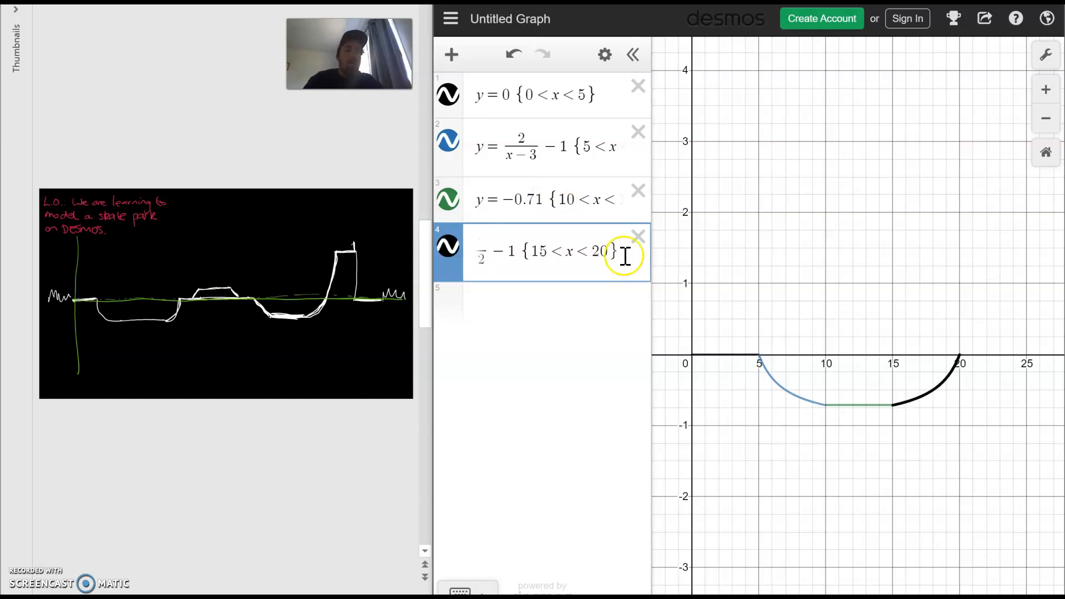
click(869, 503)
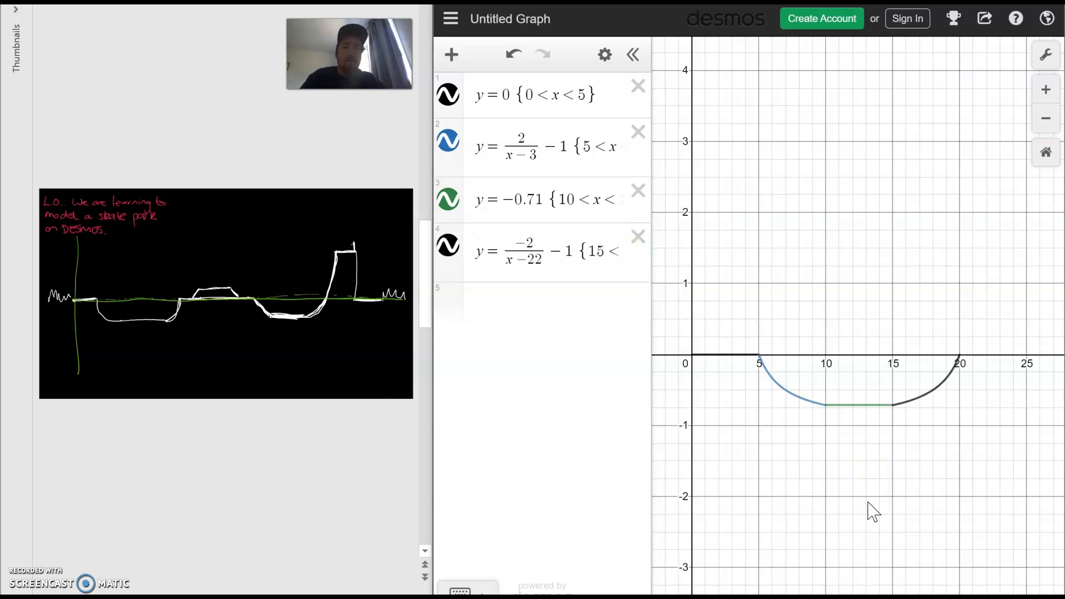
click(838, 507)
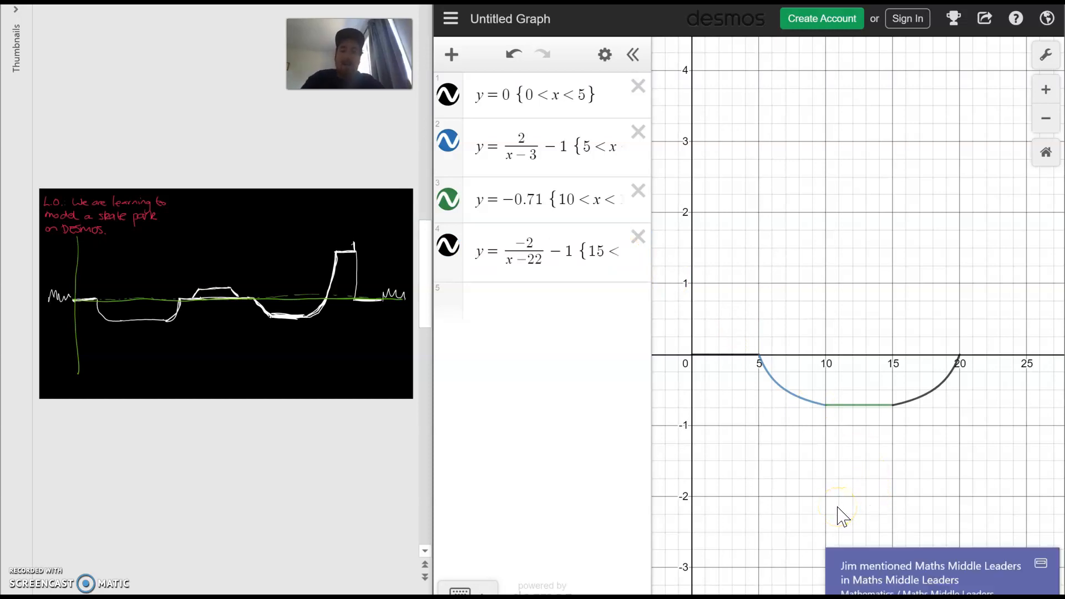
click(94, 580)
drag(769, 409, 761, 404)
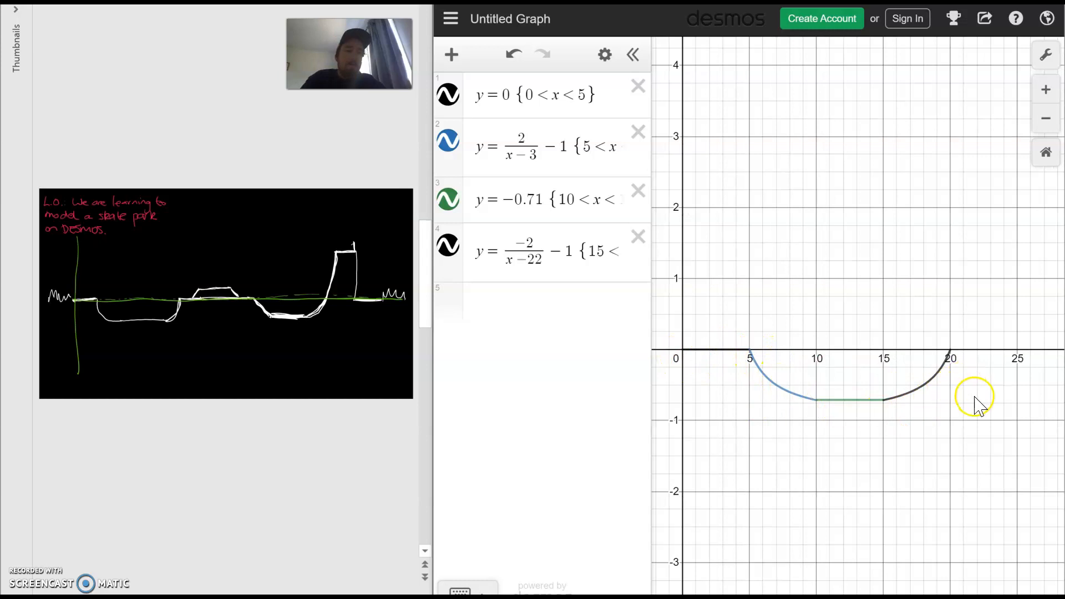
drag(977, 405, 823, 400)
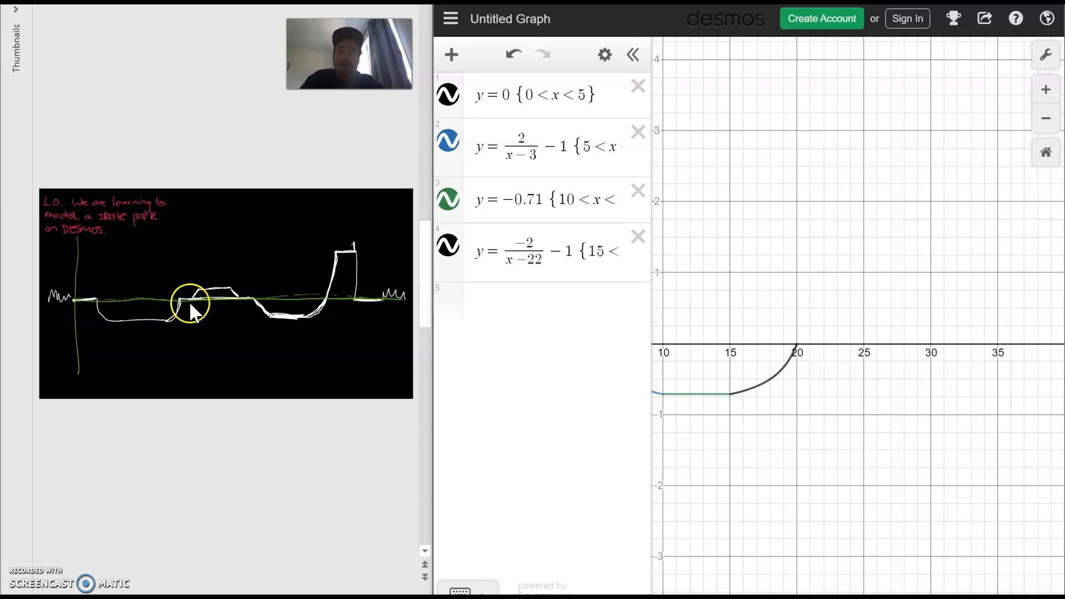
Copy the first flat section y=0 into a fifth expression and change its domain restriction to 20<x<30
click(504, 306)
drag(599, 97, 473, 97)
text(y=0{0<x<5})
click(582, 304)
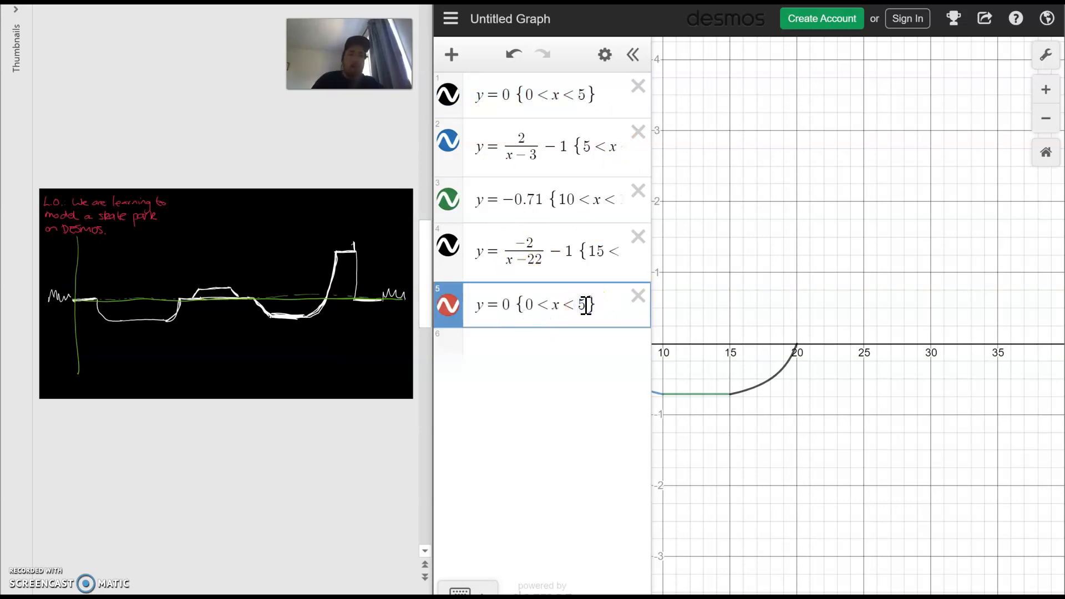
click(526, 306)
text(2)
key(BackSpace)
text(30)
click(878, 467)
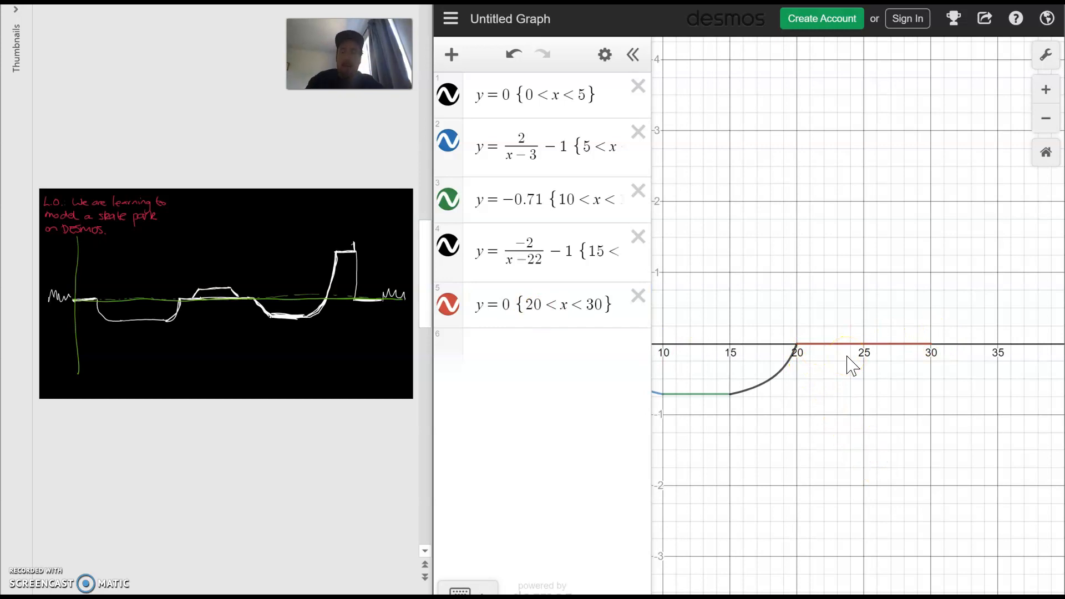
Plot the horizontal line y=0.5 as the sixth expression for the top of the raised box
click(533, 348)
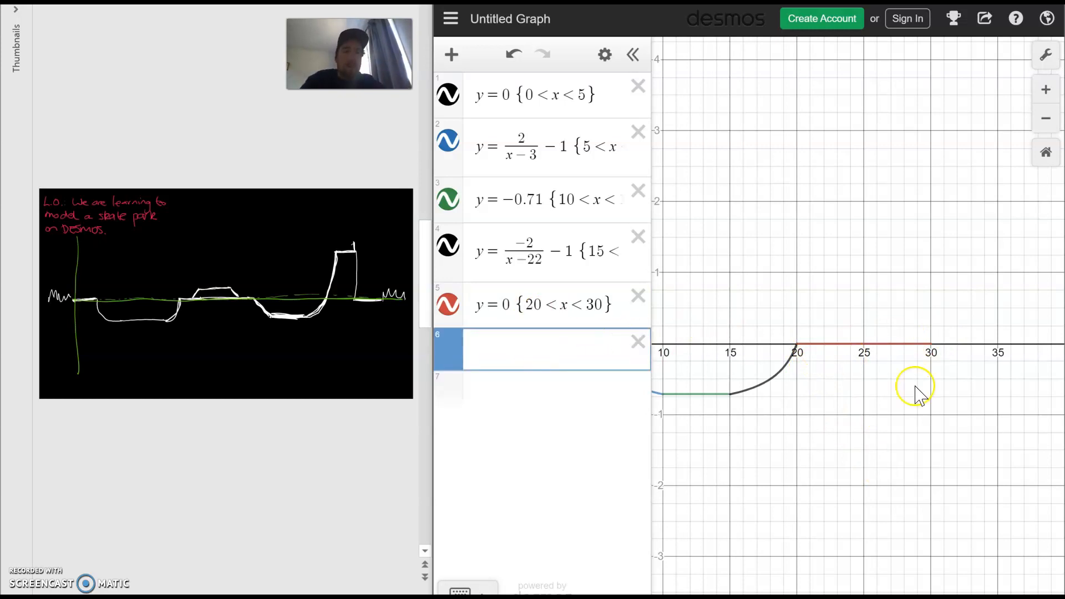
drag(920, 397, 1064, 391)
drag(916, 488, 832, 481)
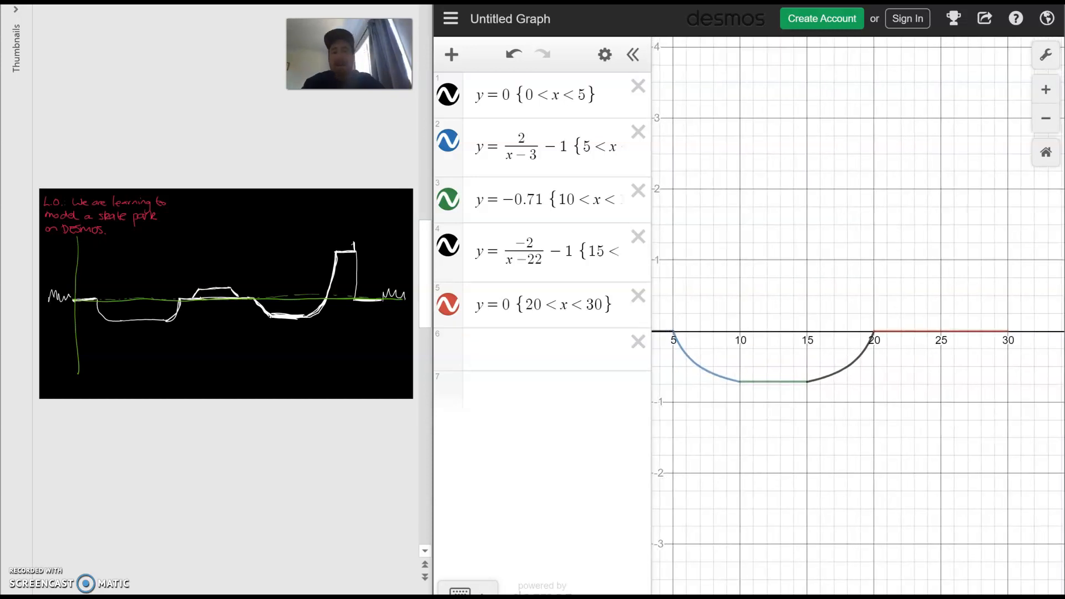
click(564, 356)
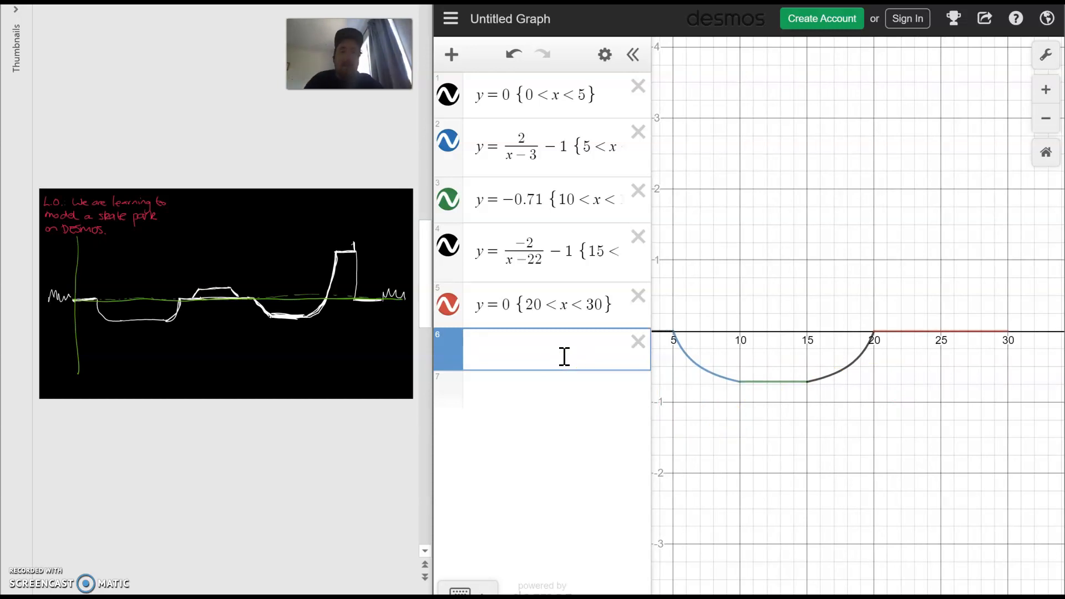
text(y=)
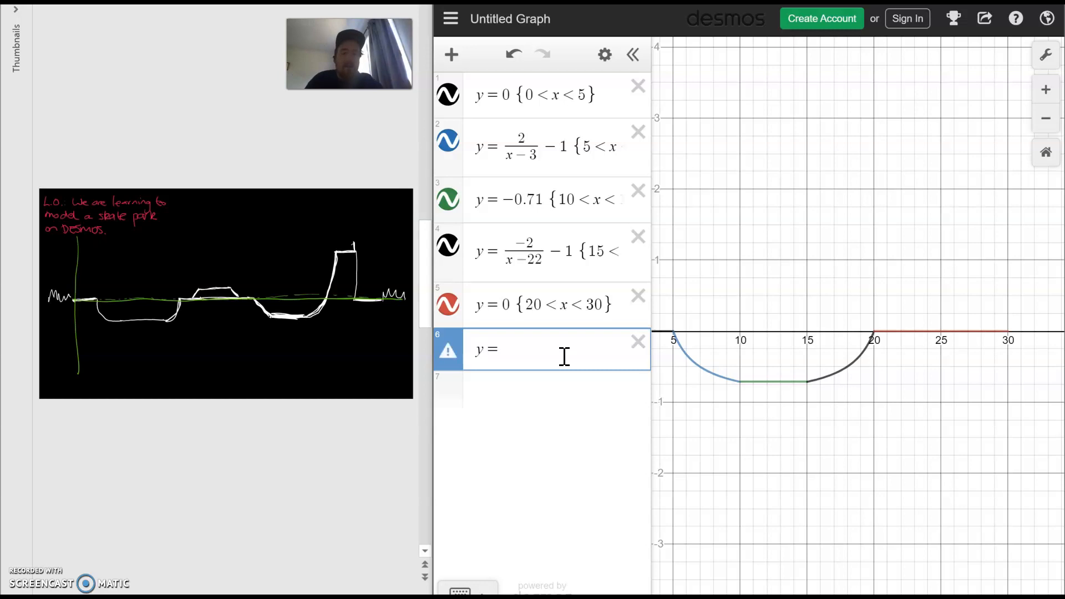
text(0.5)
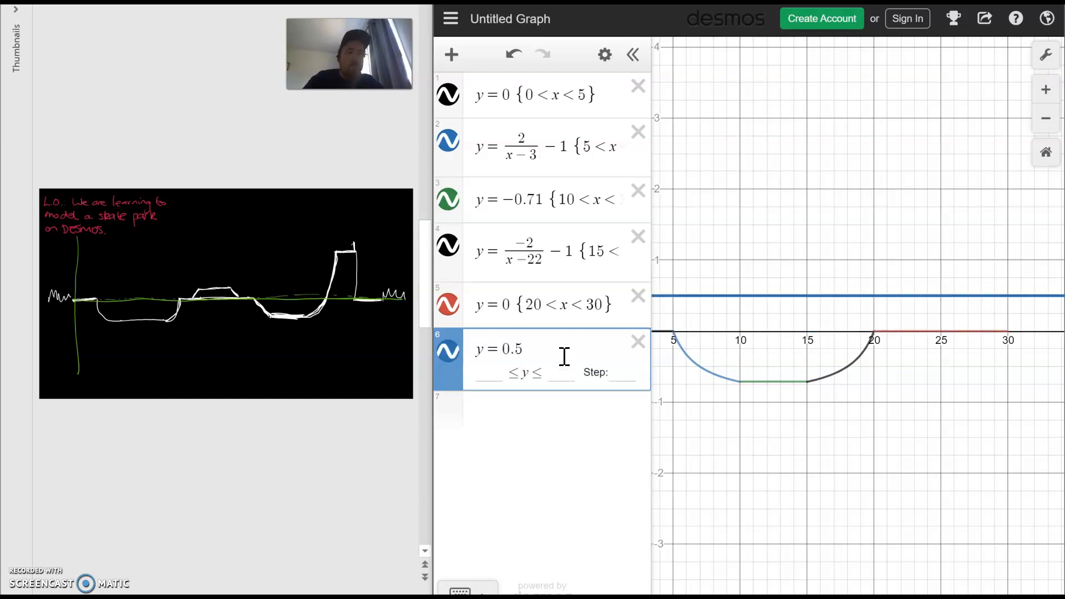
drag(804, 399, 741, 420)
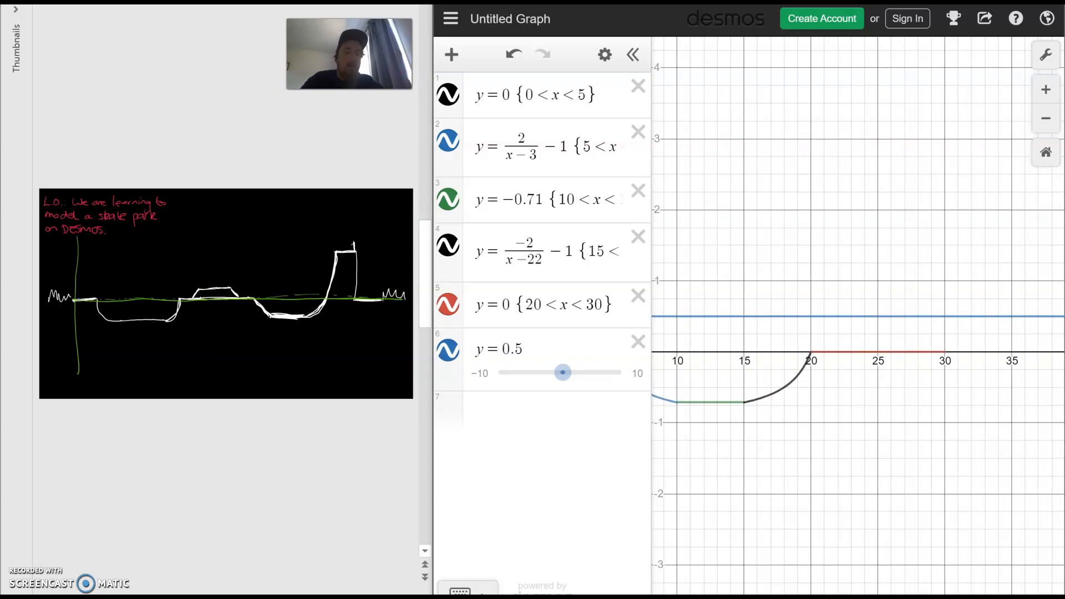
Lower the box's top line to y=0.4 and further down to y=0.3
click(551, 348)
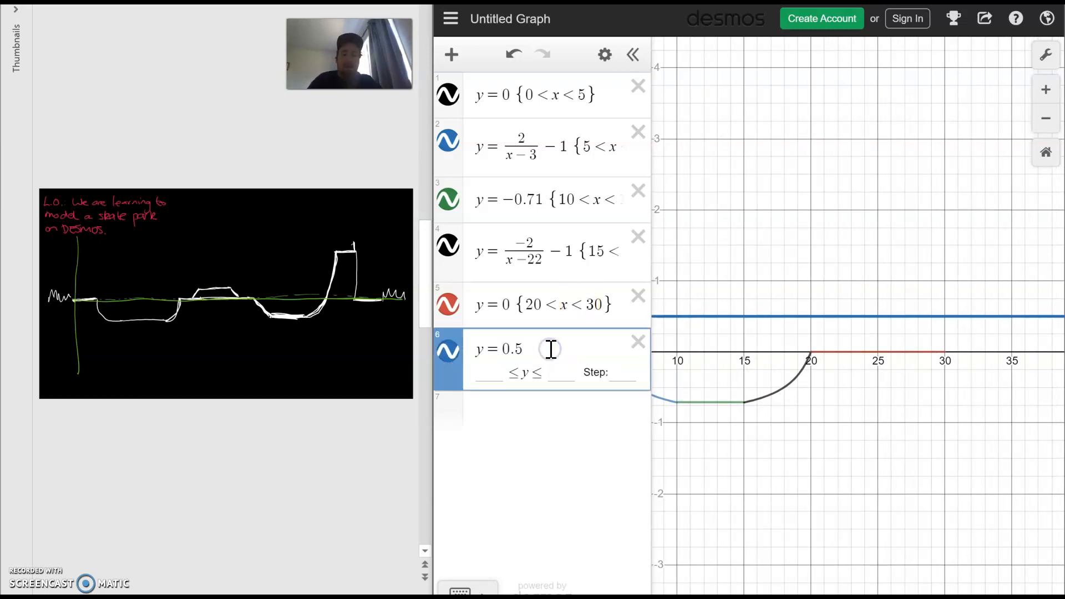
key(BackSpace)
text(4)
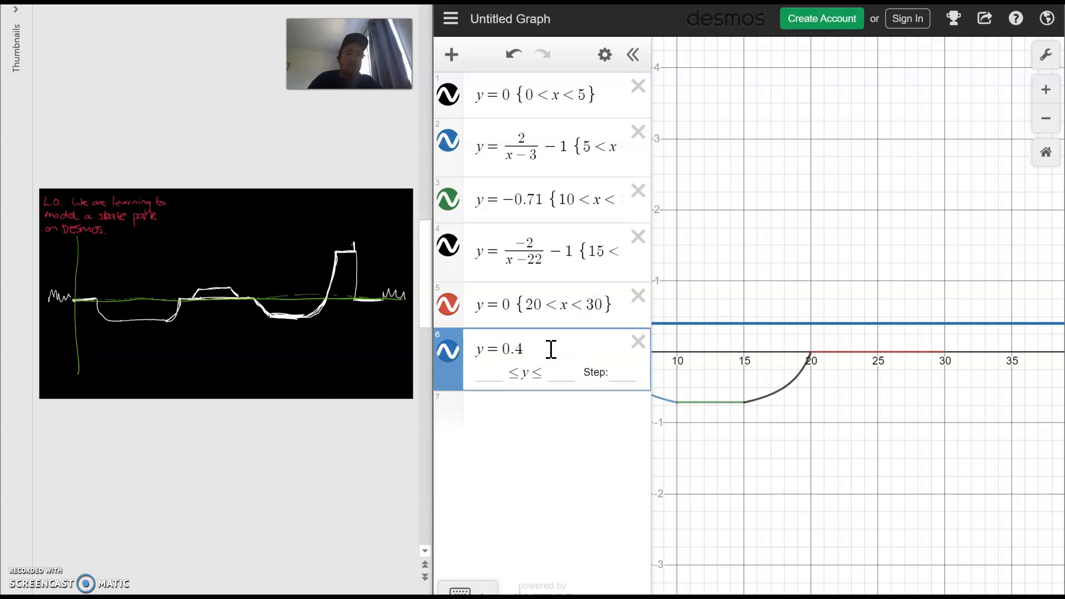
key(BackSpace)
text(3)
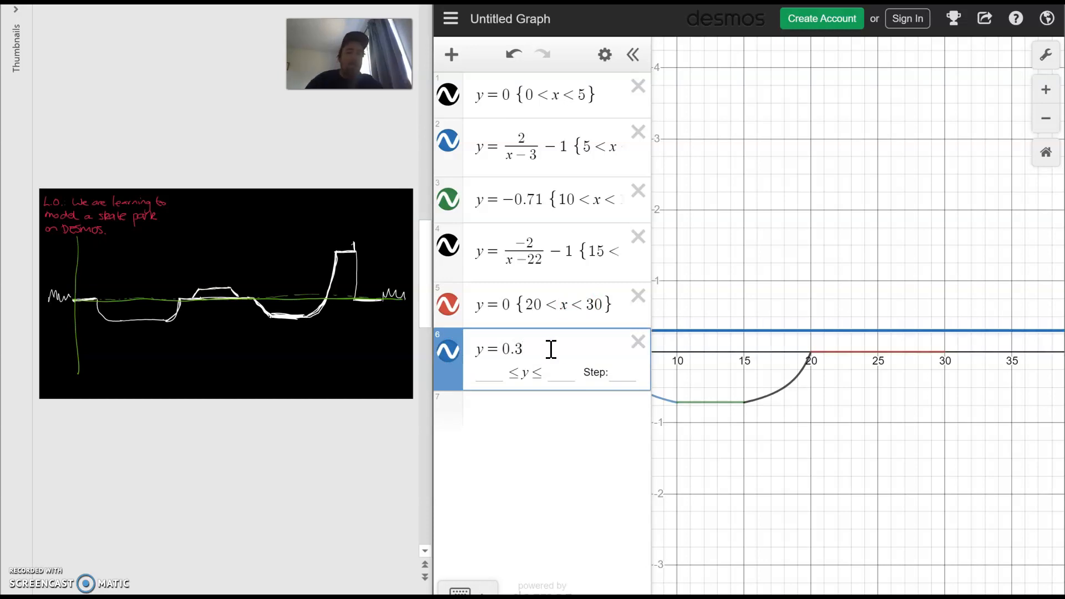
click(824, 290)
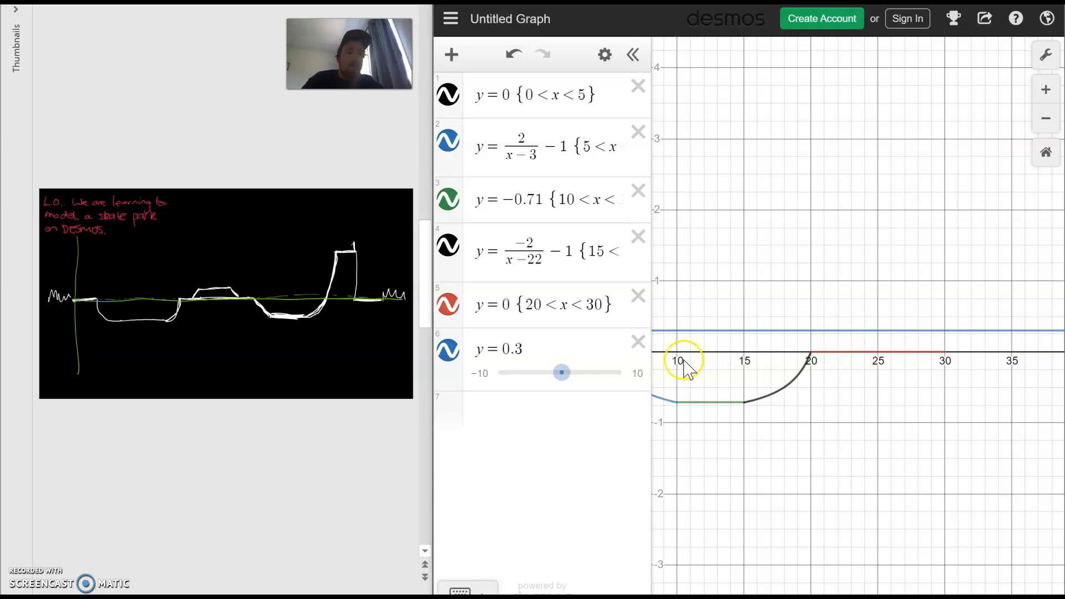
Copy the fifth expression's domain restriction onto the box's top line y=0.3 and change it to 23<x<27
drag(612, 303, 549, 302)
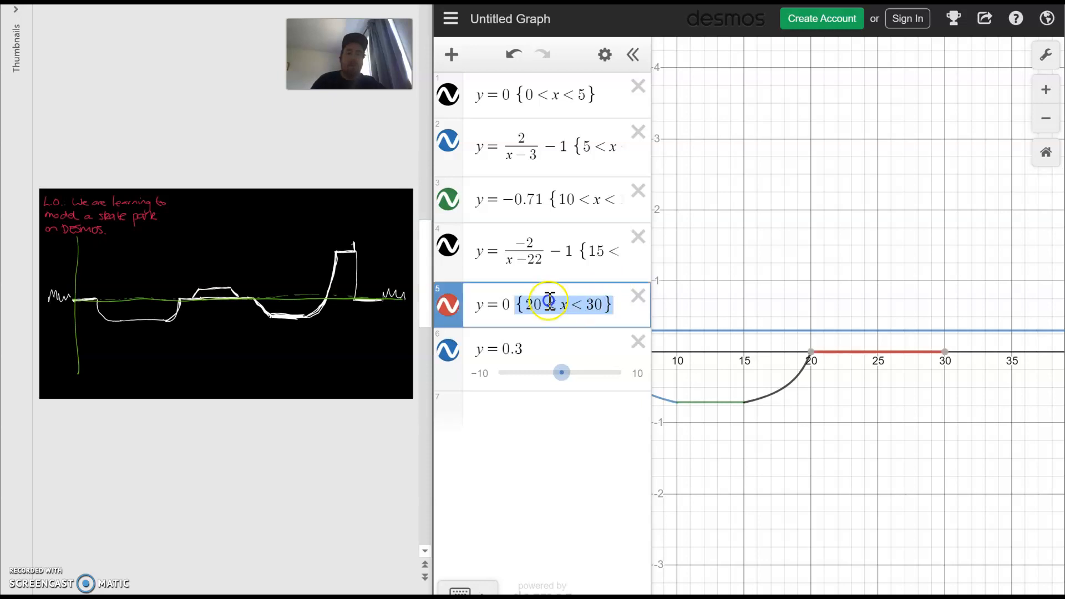
click(554, 345)
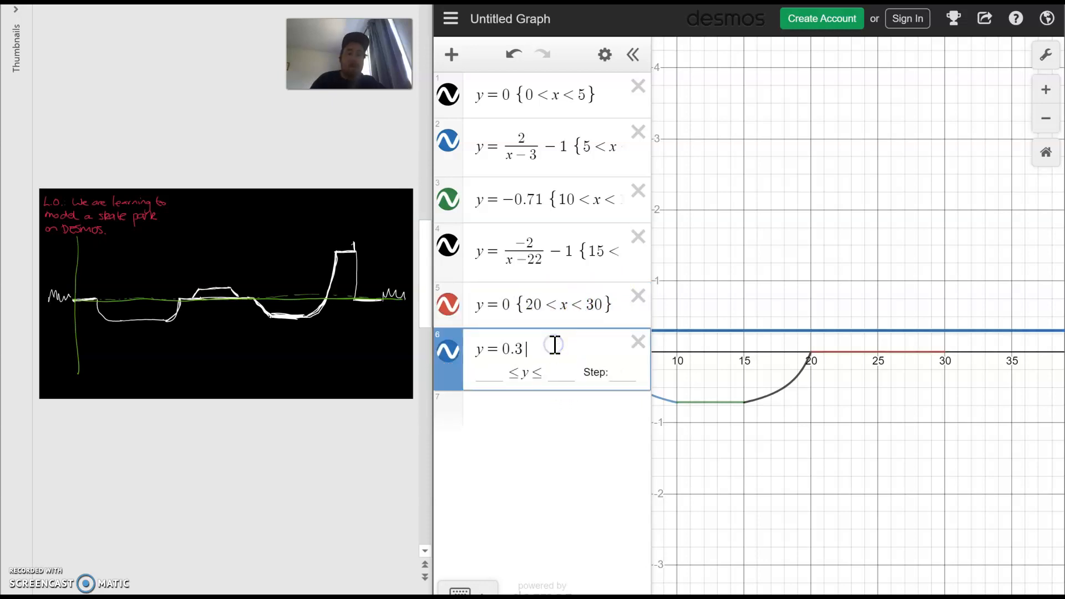
text({20<x<30})
click(543, 350)
key(BackSpace)
text(3)
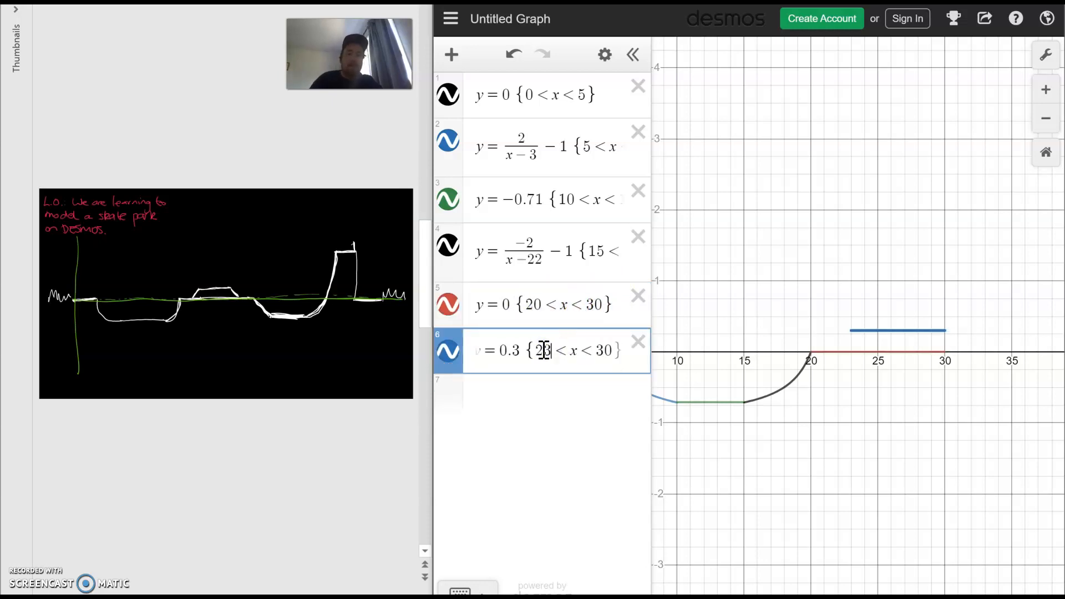
key(Right)
key(BackSpace)
key(BackSpace)
text(27)
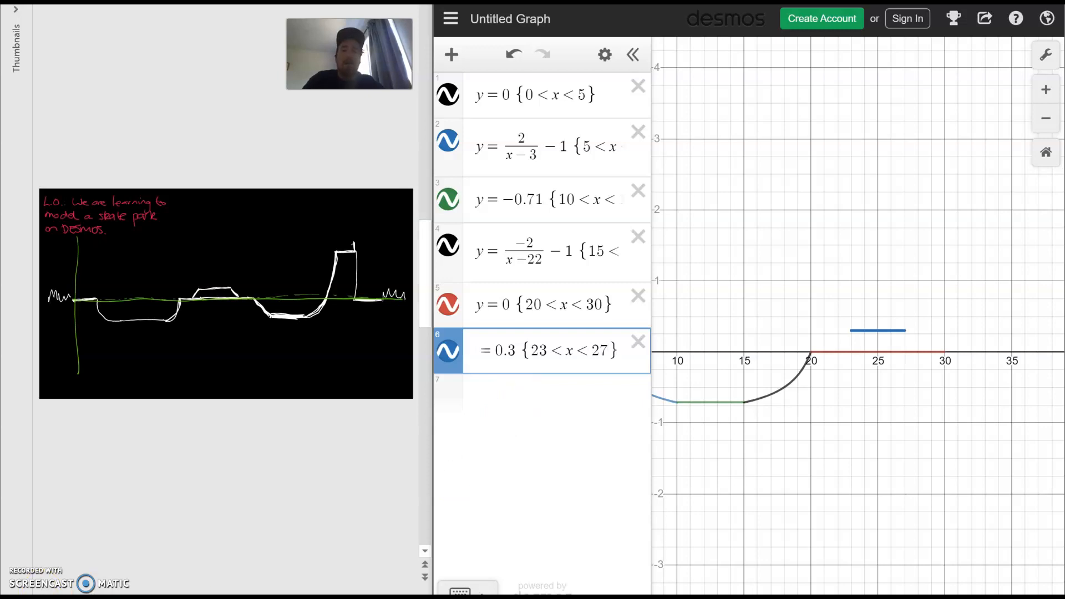
Plot the box's first side x=23 as the seventh expression, pasting the copied restriction and changing it to 0<y<30
click(531, 396)
text(x = 23)
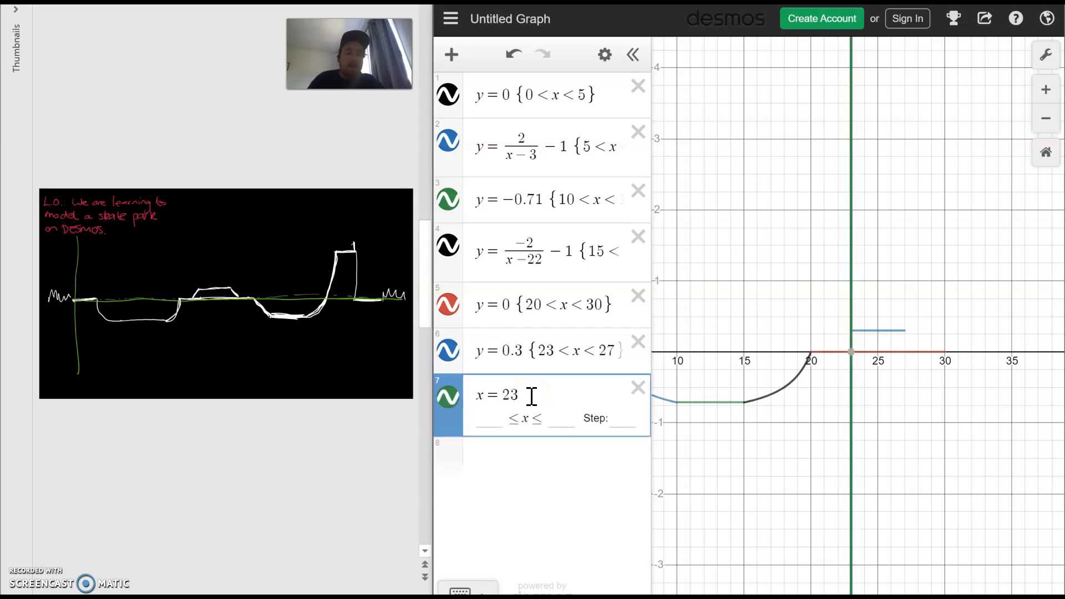
text({20<x<30})
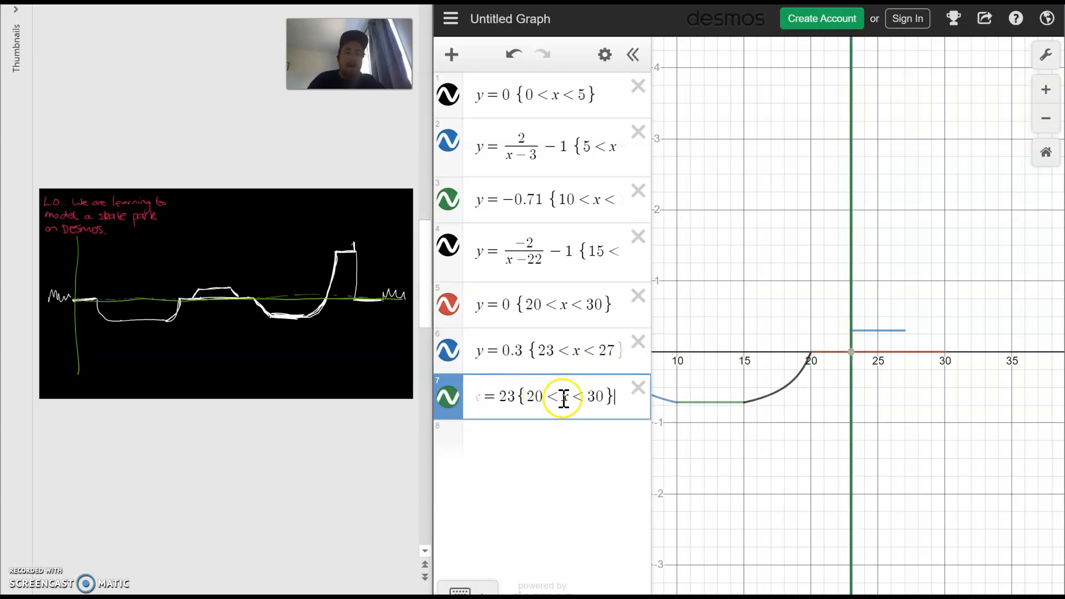
double_click(570, 398)
text(y)
click(544, 398)
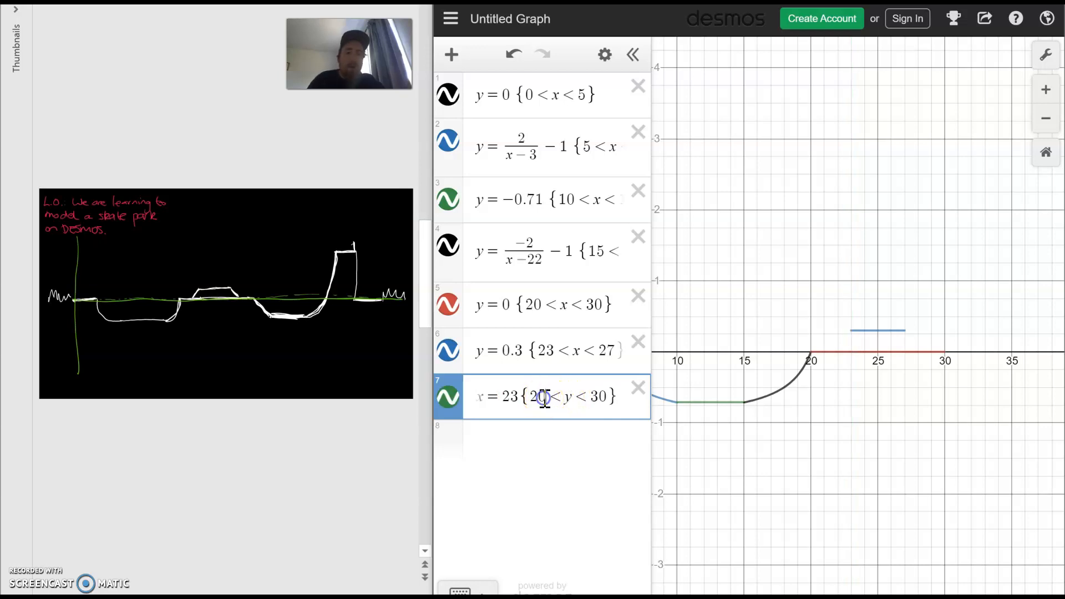
key(BackSpace)
key(BackSpace)
text(0)
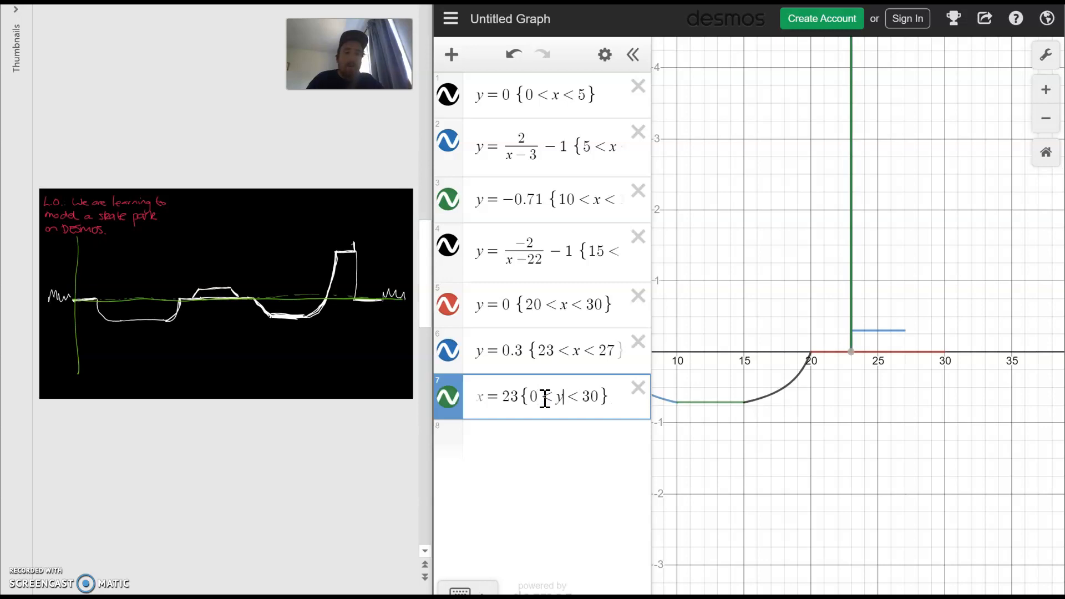
Set the upper limit of the restriction on x=23 to 0.3 so the side stops at the box's top
key(BackSpace)
key(BackSpace)
text(0.4)
click(578, 401)
click(602, 399)
key(BackSpace)
key(BackSpace)
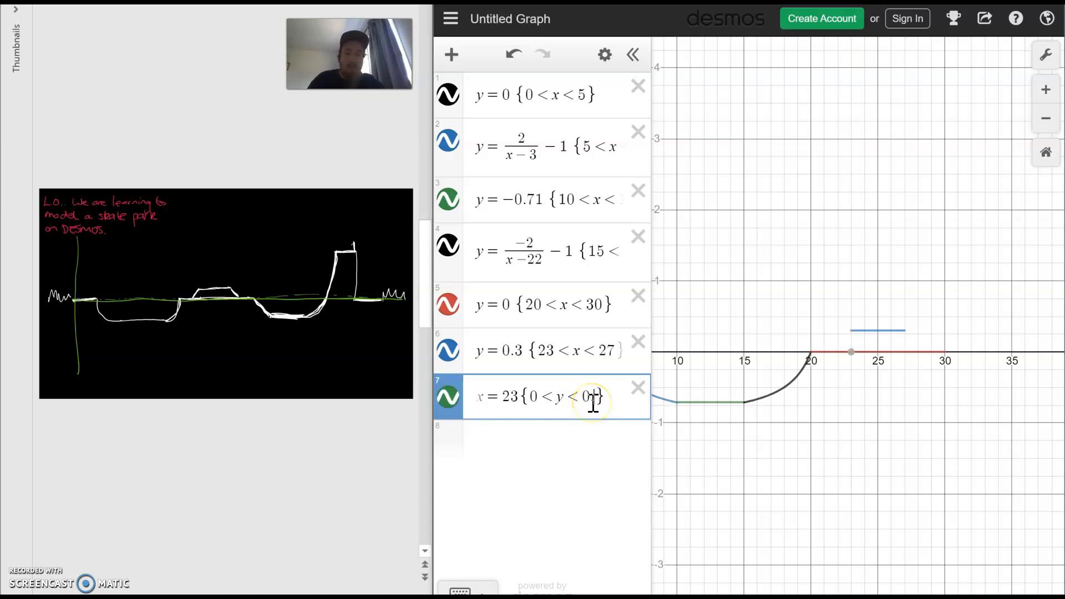
Copy the box's x=23 side into an eighth expression and change it to x=27 for the opposite side
drag(610, 400, 474, 397)
key(ctrl+c)
click(522, 439)
key(ctrl+v)
click(515, 442)
key(BackSpace)
text(7)
click(832, 445)
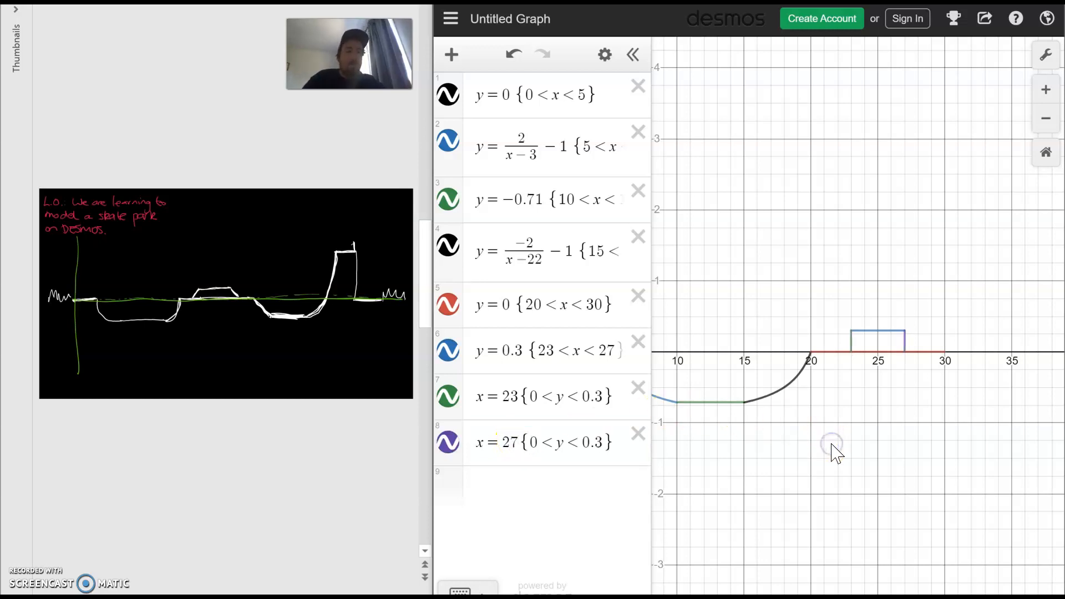
Plot y=x as the ninth expression for the slope into the second dip and flatten it to y=0.25x
scroll(943, 420, down, 4)
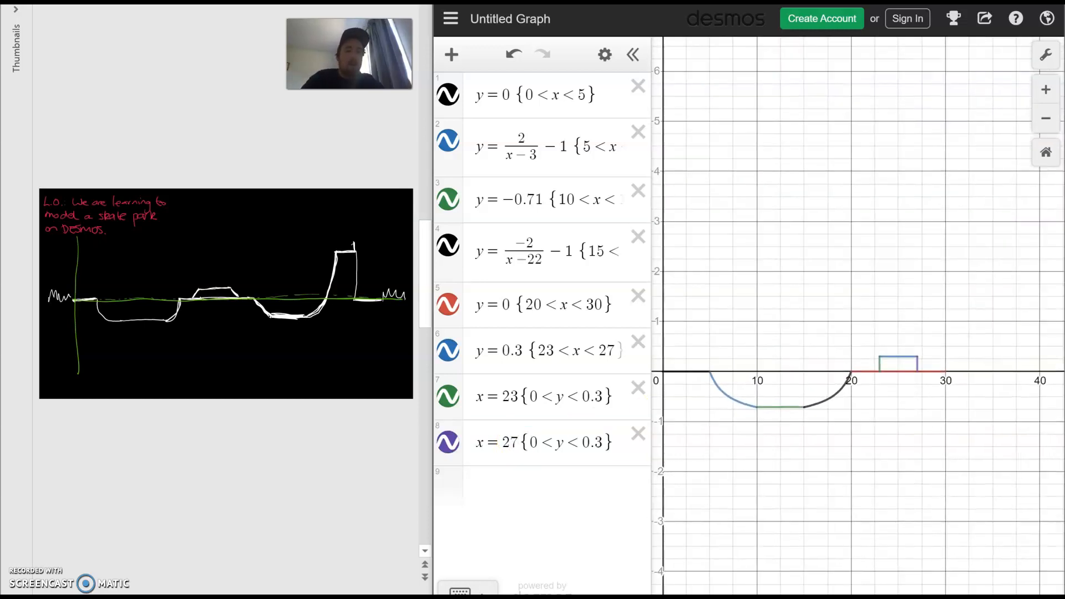
drag(1023, 483, 918, 459)
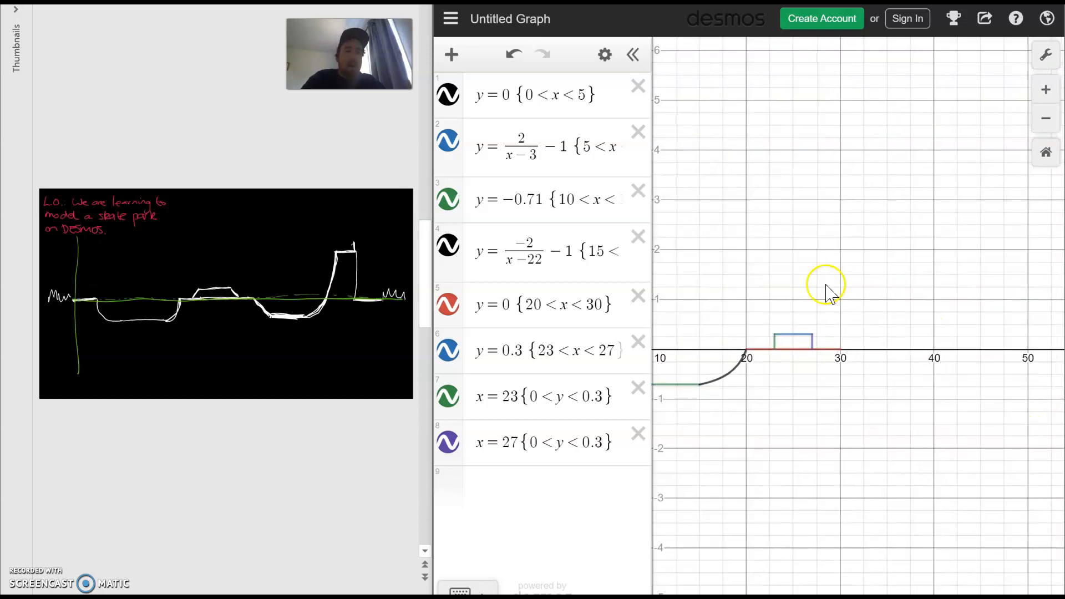
click(515, 491)
scroll(818, 415, down, 5)
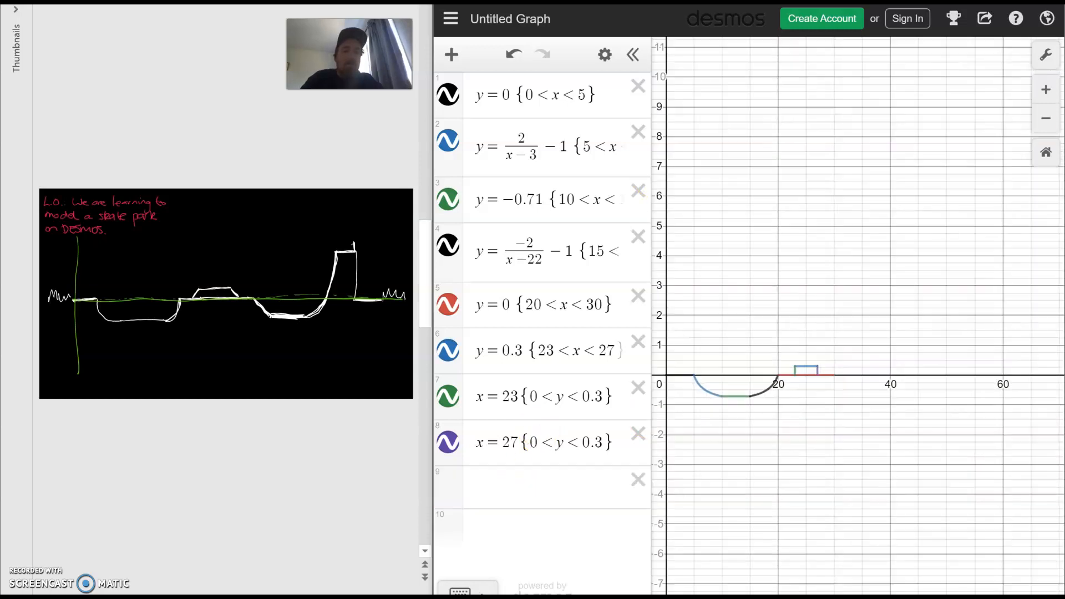
click(496, 491)
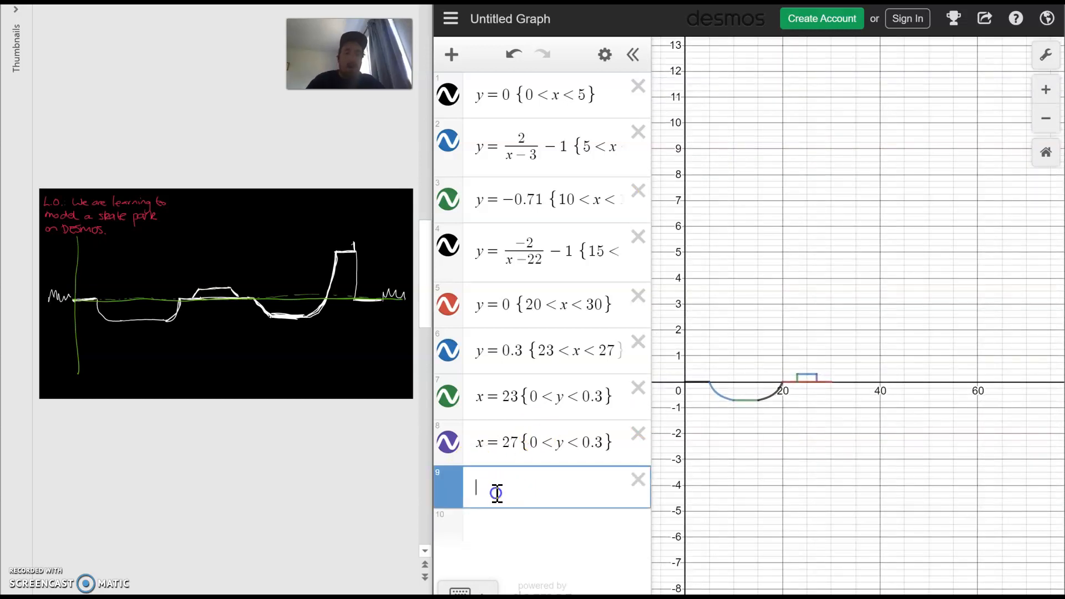
click(572, 490)
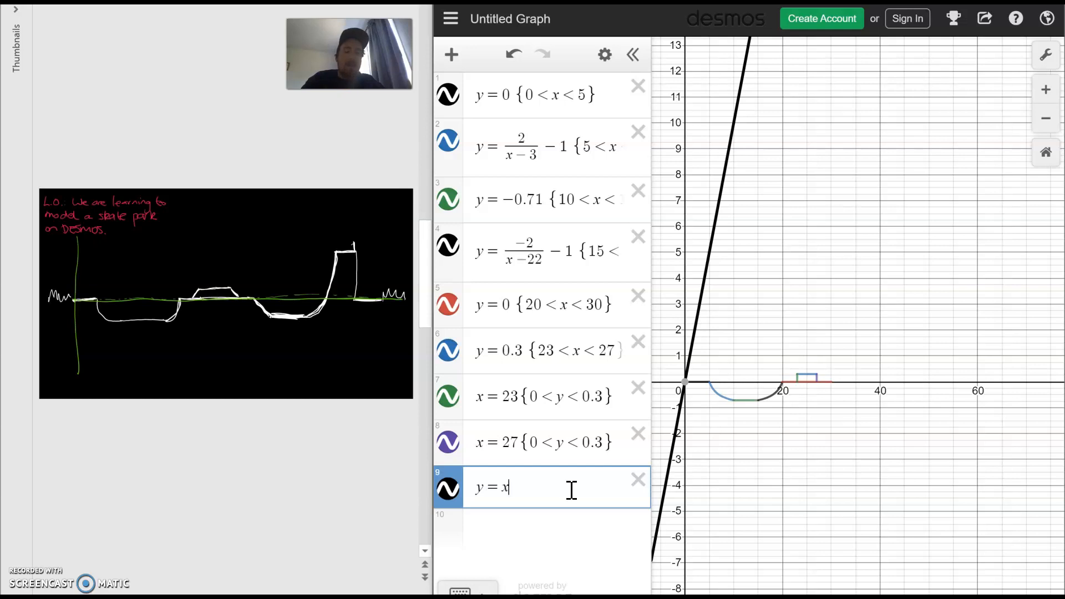
key(BackSpace)
text(0.25x)
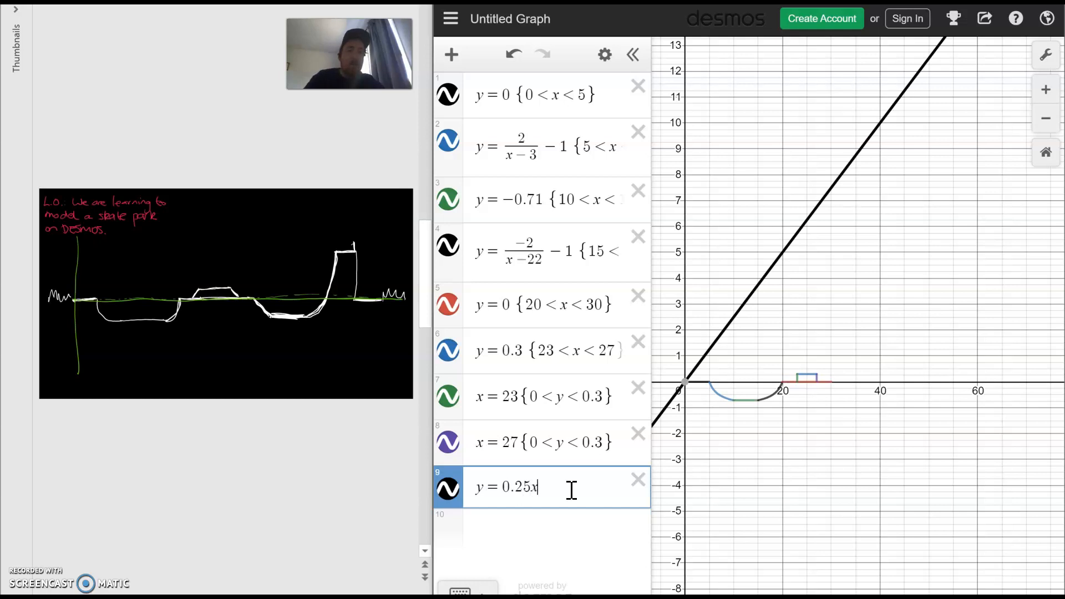
Reduce the gradient of the ninth expression's line to 0.1, giving y=0.1x
key(BackSpace)
key(BackSpace)
key(BackSpace)
text(3)
key(BackSpace)
text(1)
key(BackSpace)
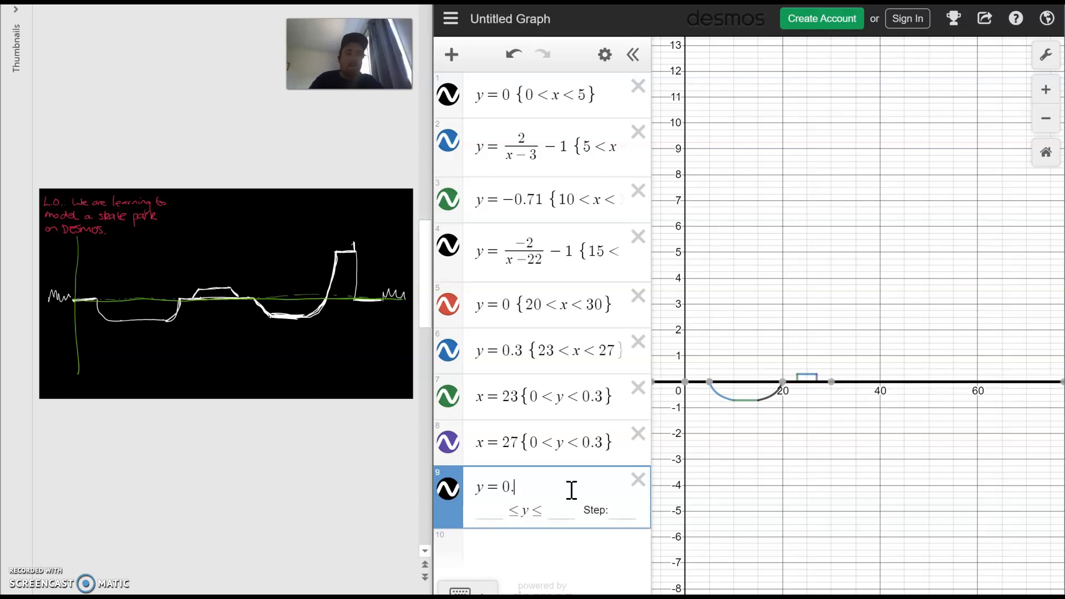
text(1x)
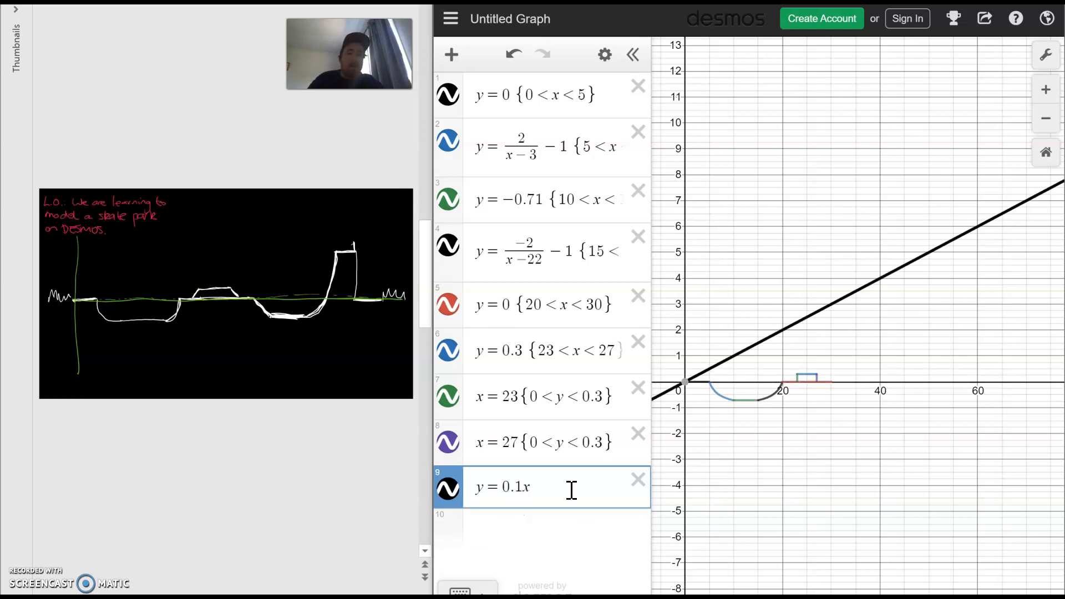
Make the line slope downward and shift it 40 units right as y=-0.1(x-40)
click(501, 488)
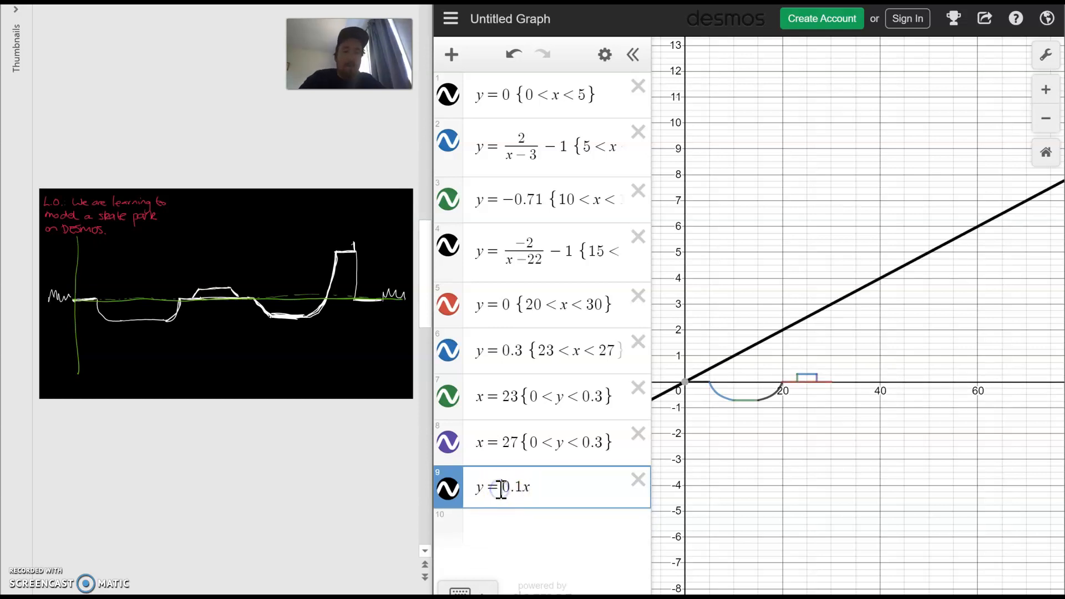
text(-)
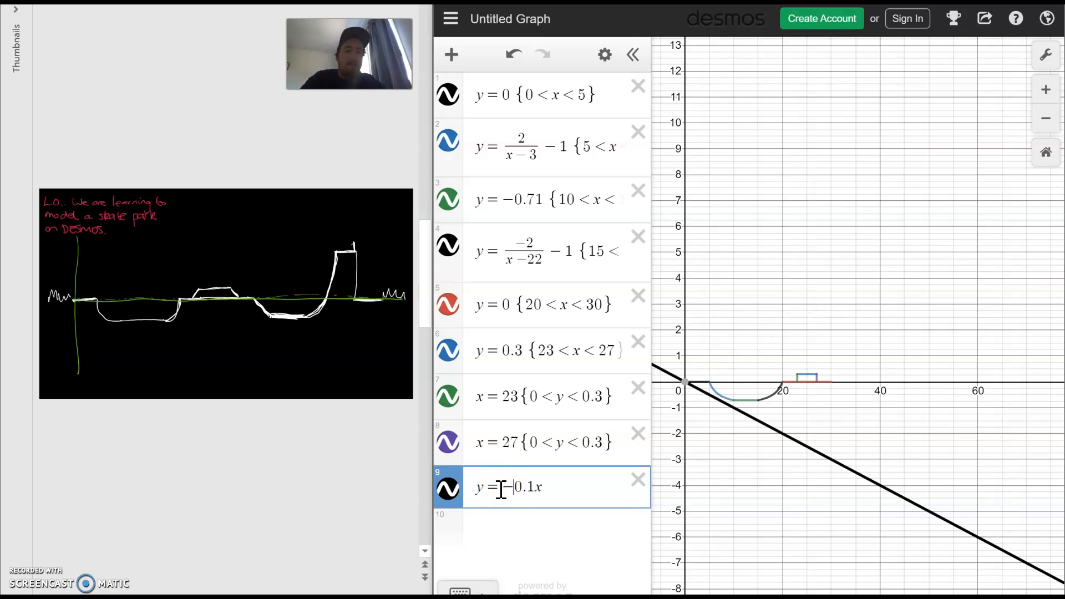
click(535, 487)
text((x-40)
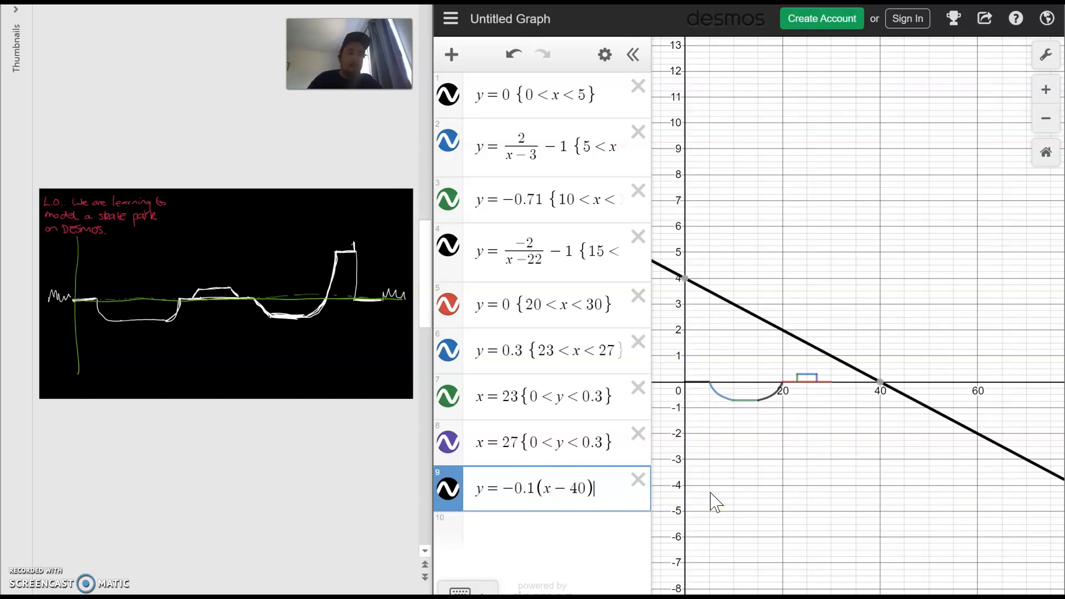
Change the sloping line's horizontal shift from the origin to 30 units so it meets the end of the flat section
key(BackSpace)
scroll(712, 502, up, 5)
click(690, 493)
click(569, 488)
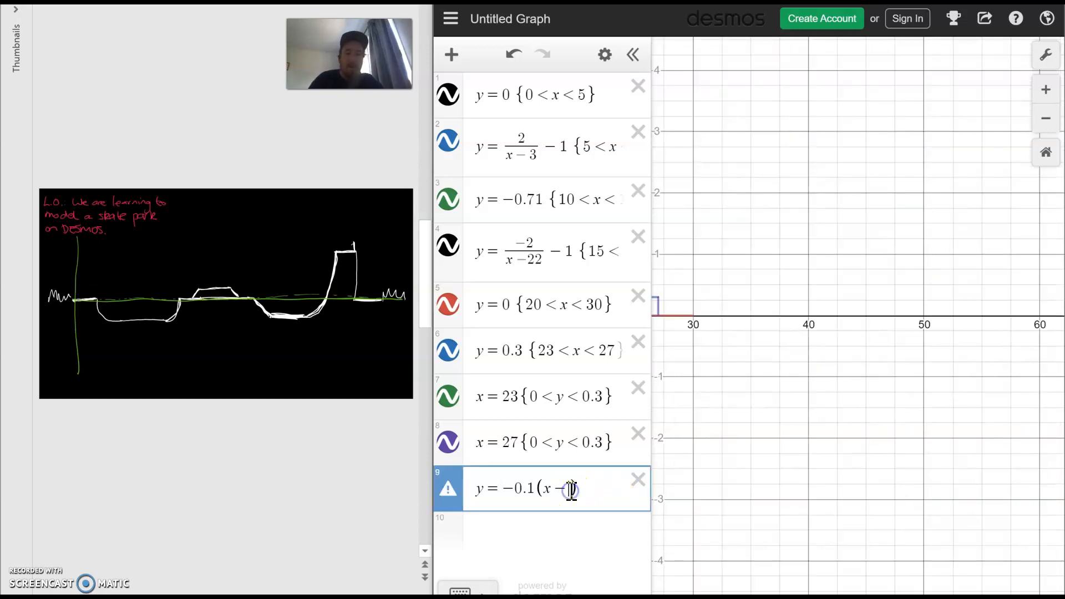
text(30))
drag(762, 427, 906, 393)
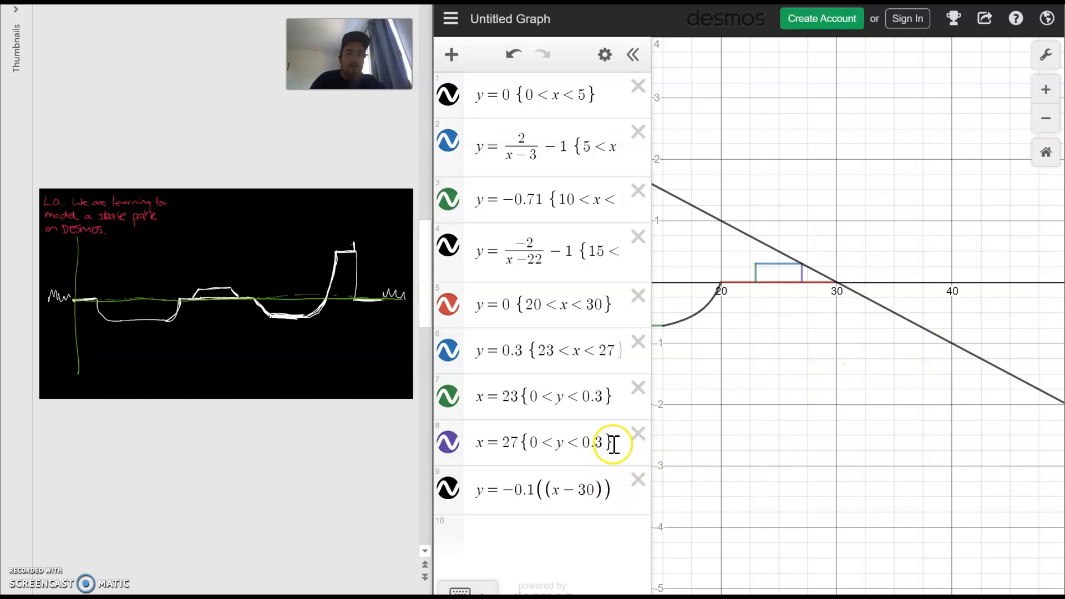
Remove the extra brackets from the ninth expression and append a copy of the eighth expression's restriction, {0<y<0.3}
click(611, 485)
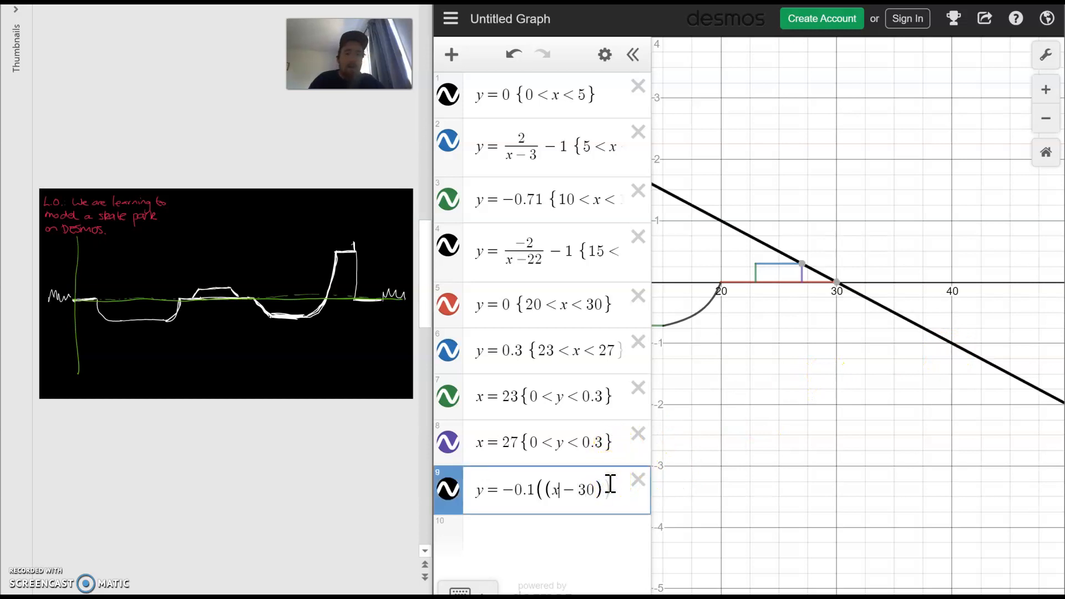
key(BackSpace)
drag(614, 442, 528, 441)
key(ctrl+c)
click(594, 490)
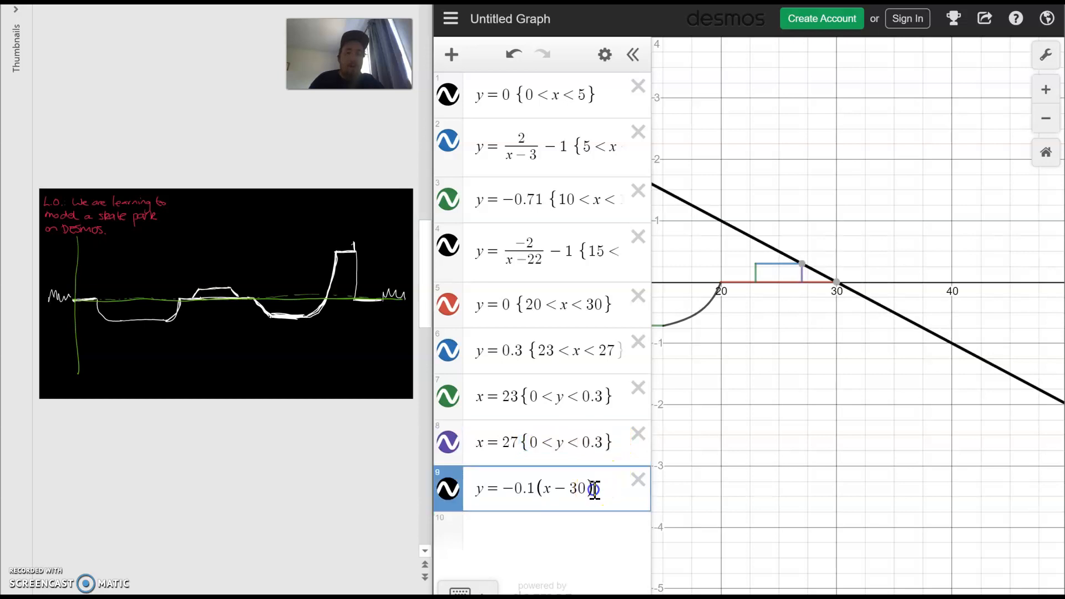
key(ctrl+v)
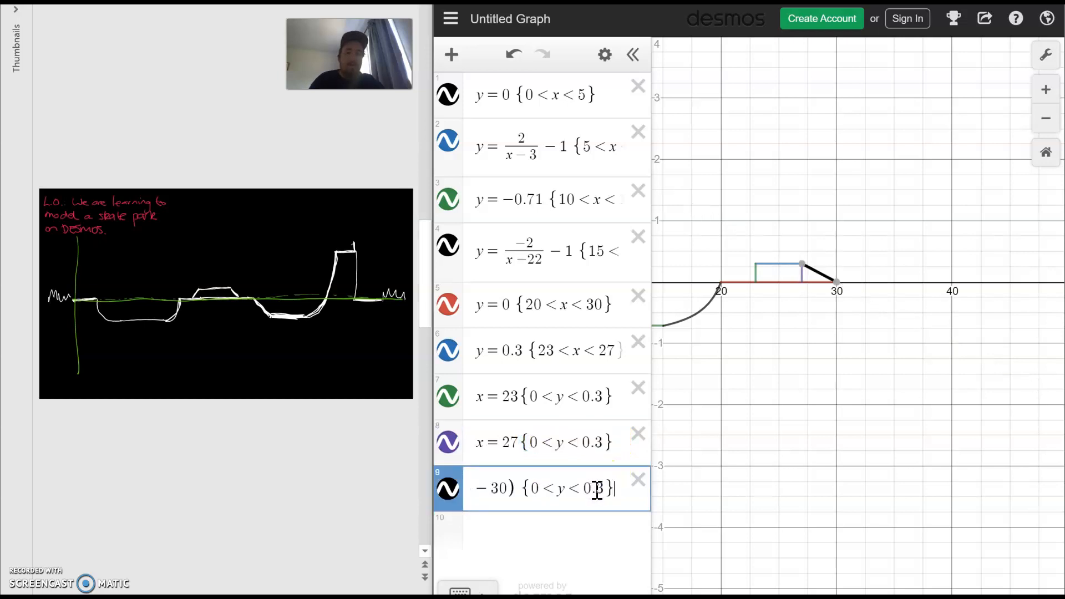
Change the sloping line's copied restriction to the domain 30<x<35
click(537, 491)
text(3)
key(Right)
key(Right)
key(Right)
key(Right)
key(BackSpace)
key(BackSpace)
key(BackSpace)
text(35)
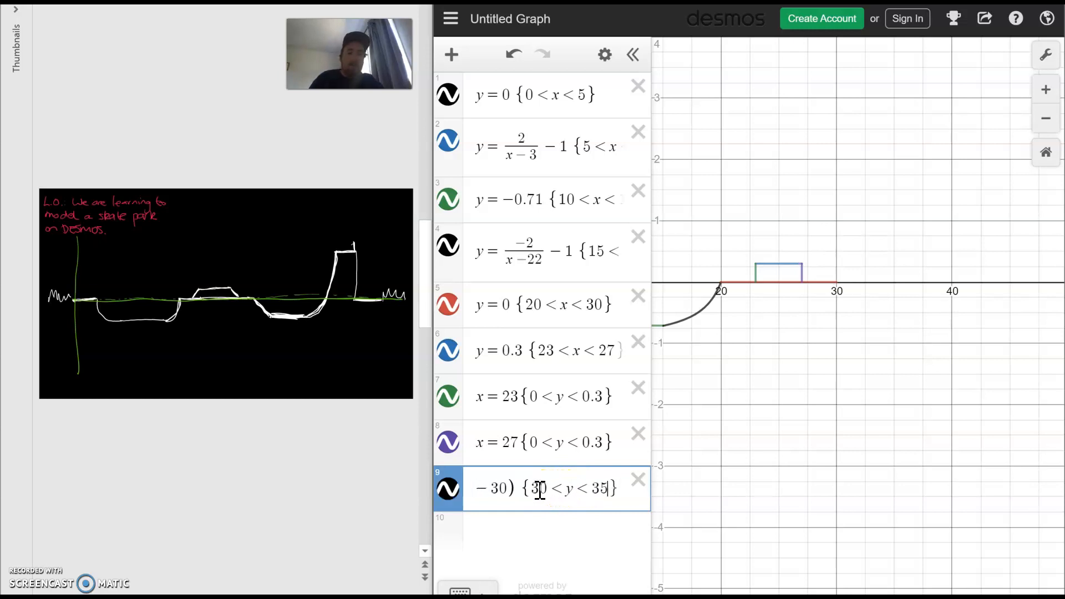
click(573, 492)
key(BackSpace)
text(x)
click(820, 461)
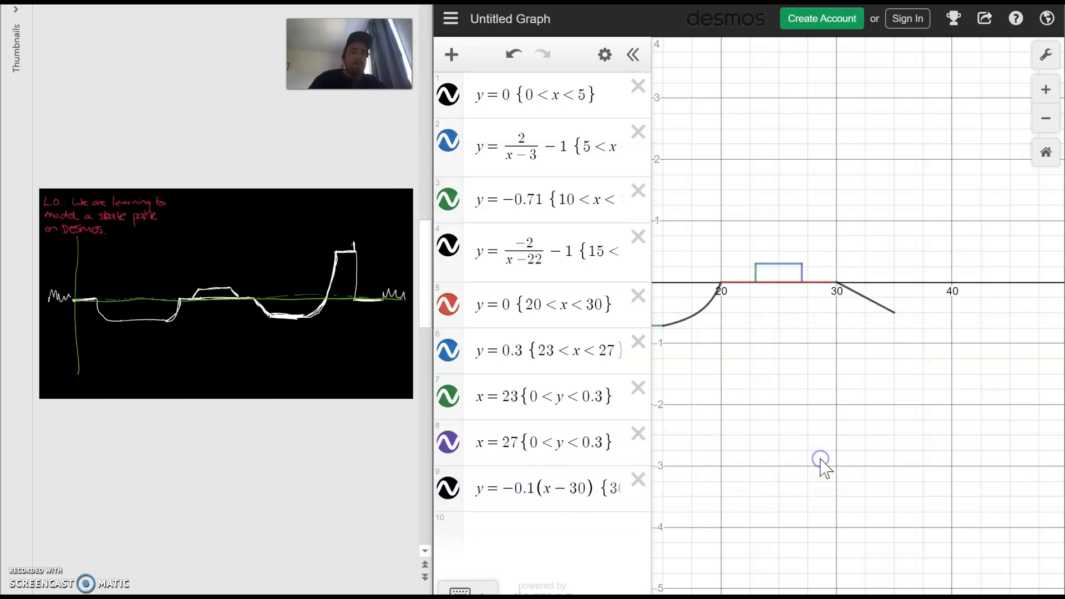
Add the horizontal line y=-0.5 as the tenth expression for the floor of the second dip
scroll(819, 464, down, 3)
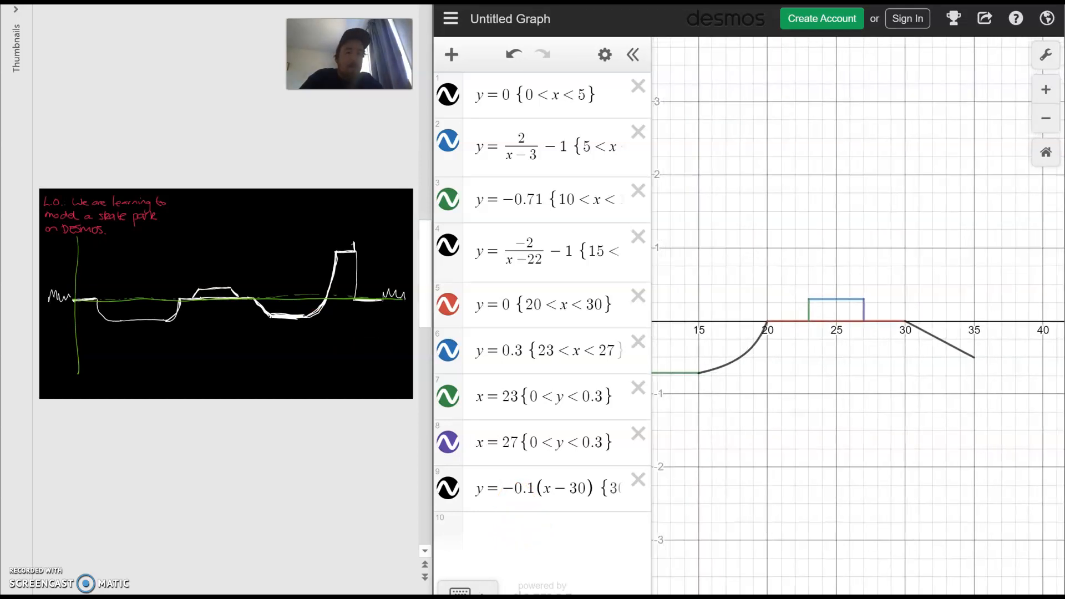
click(519, 536)
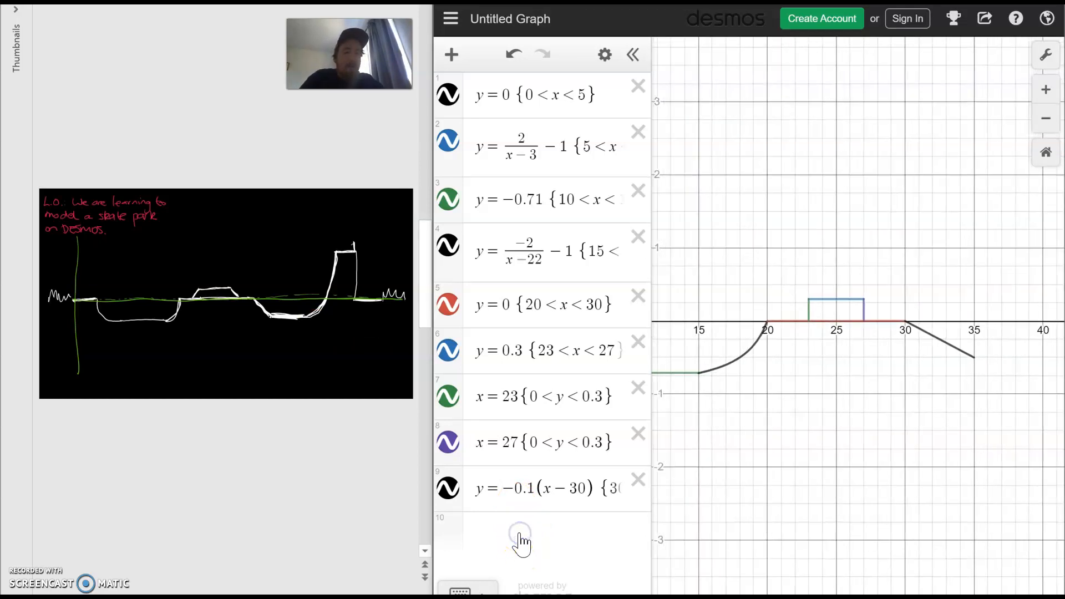
click(483, 534)
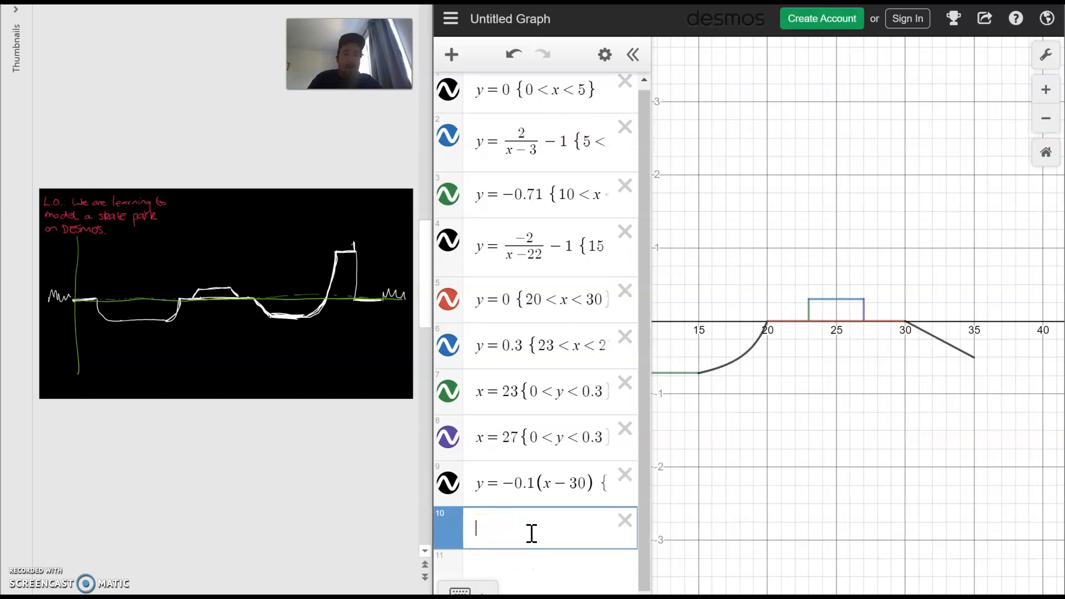
text(-)
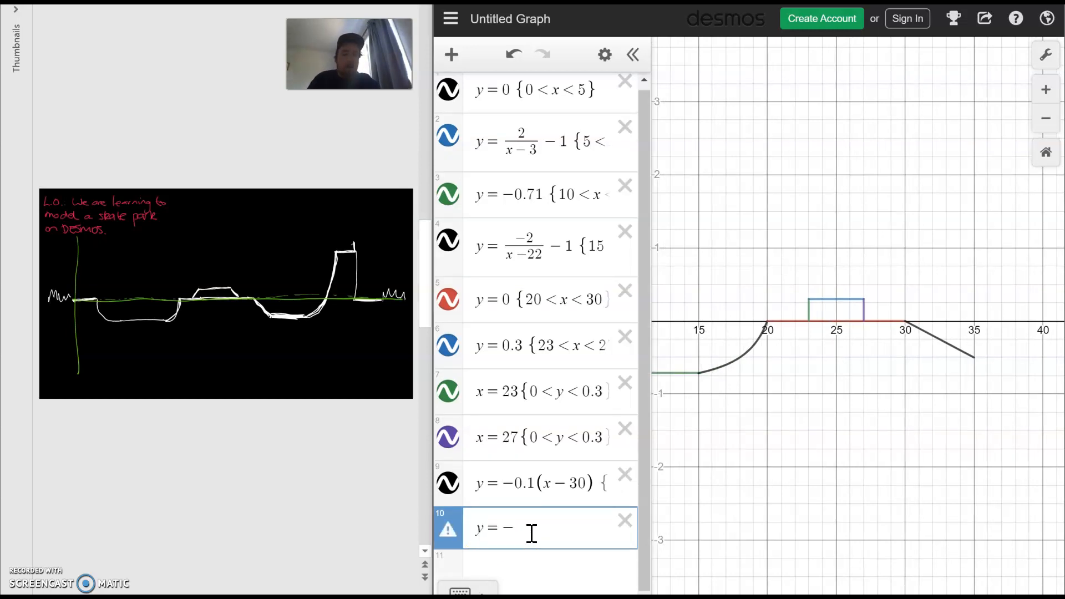
text(0.5)
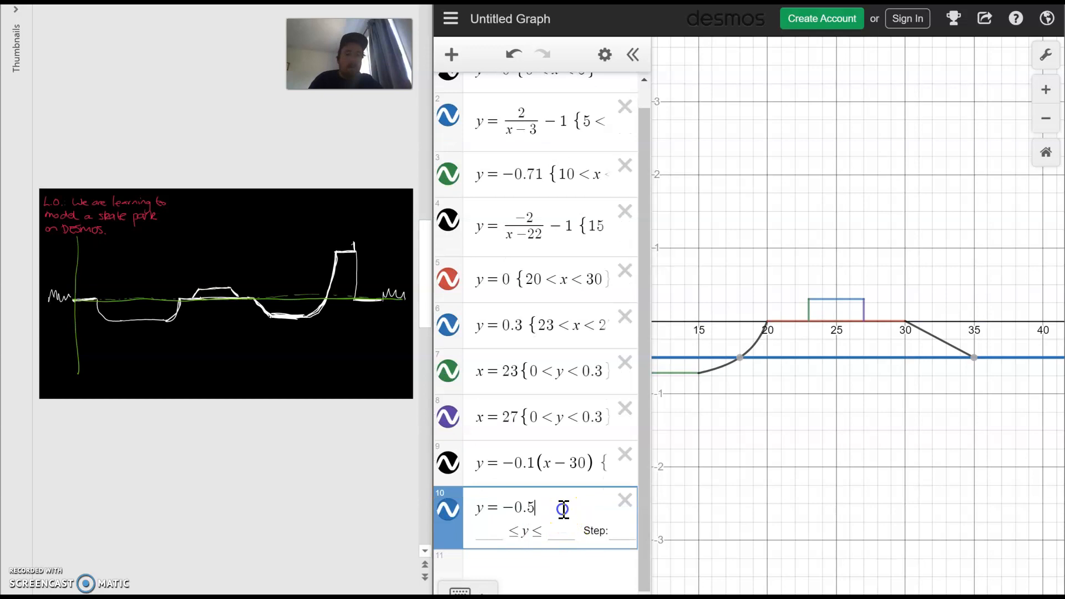
Paste the copied restriction onto the y=-0.5 line and edit it to the domain 35<x<40
key(ctrl+v)
click(524, 512)
key(BackSpace)
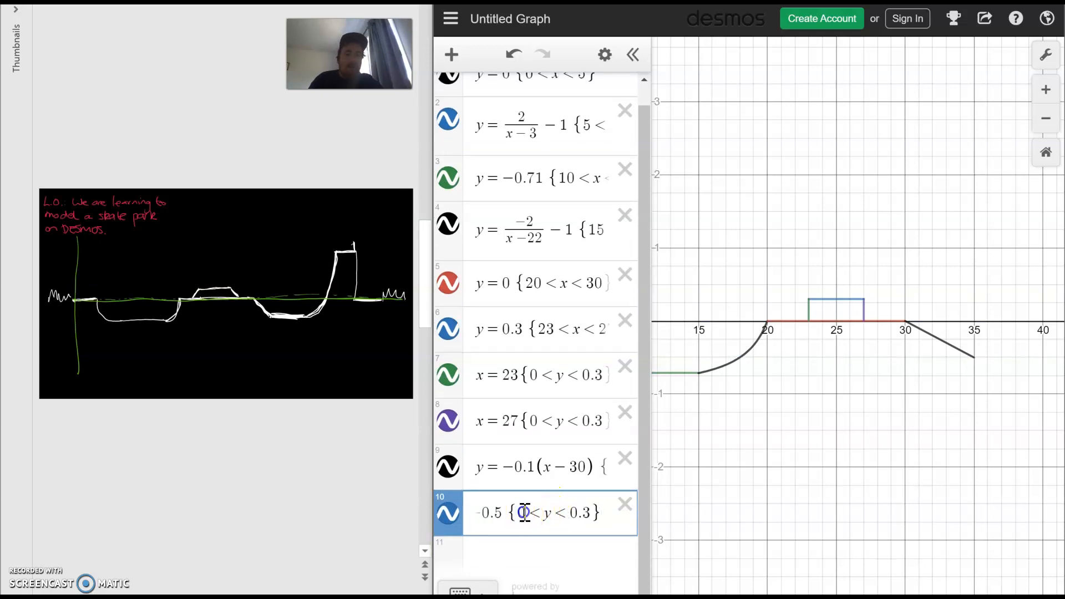
text(35)
key(Right)
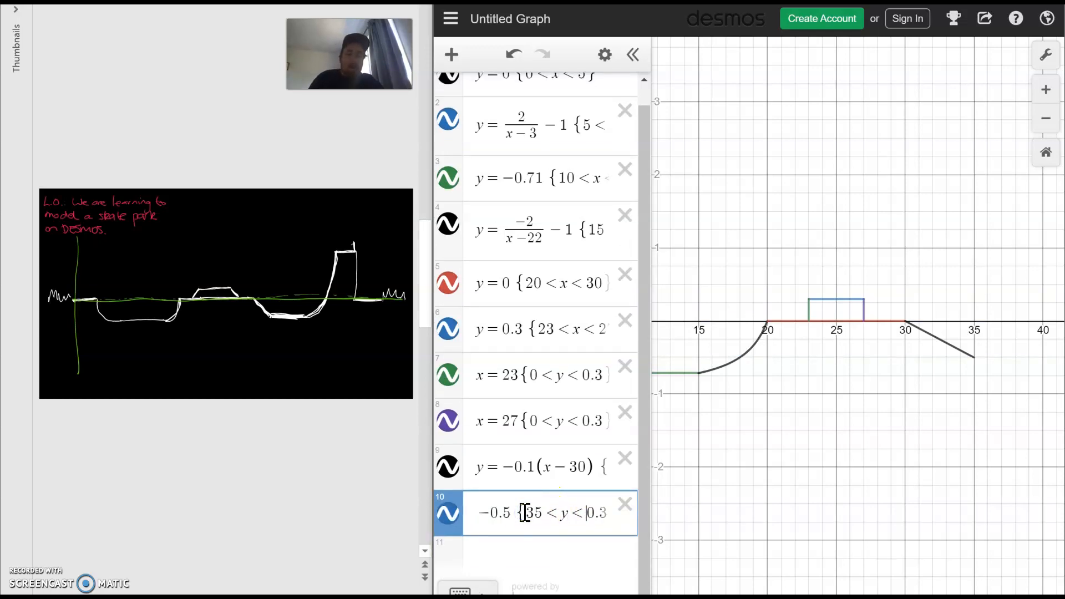
key(Delete)
key(Delete)
text(40)
click(521, 552)
click(542, 558)
Plot the parabola y=x^2 as the eleventh expression for the curved ramp out of the second dip
drag(843, 433, 769, 452)
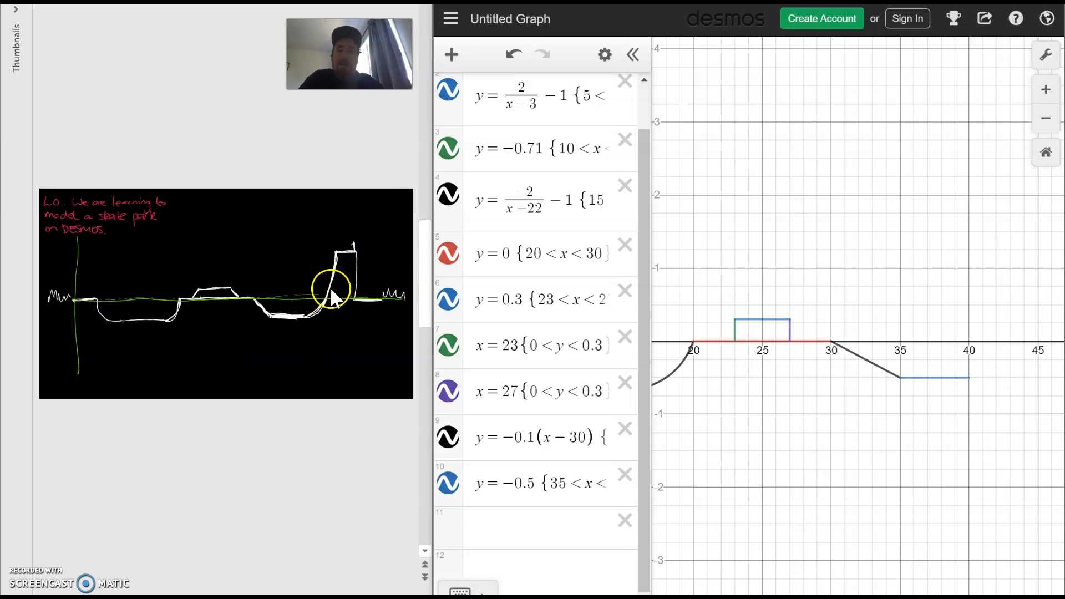
click(303, 318)
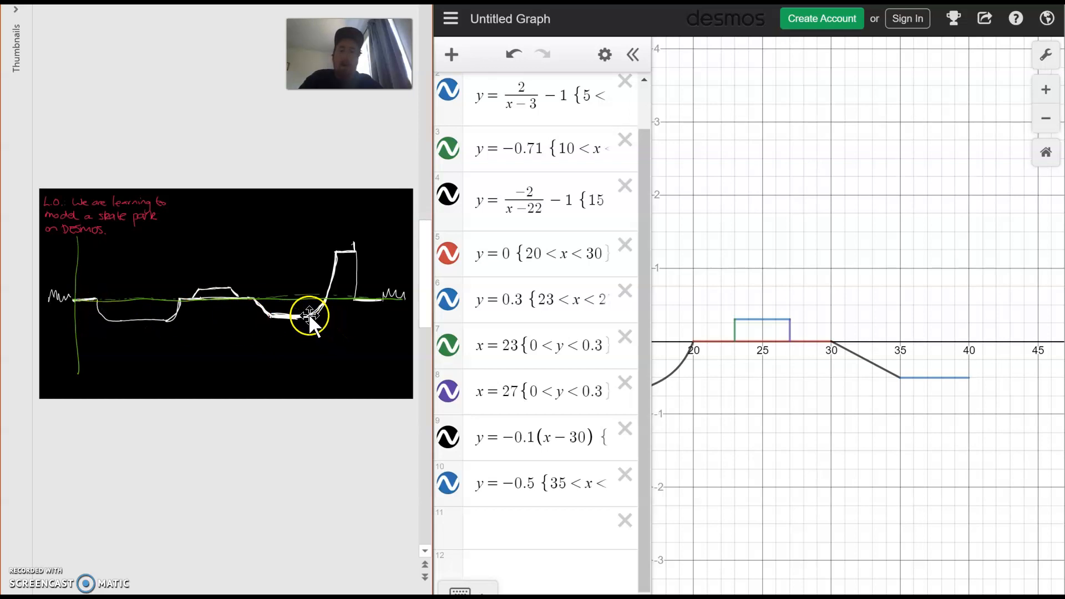
click(497, 526)
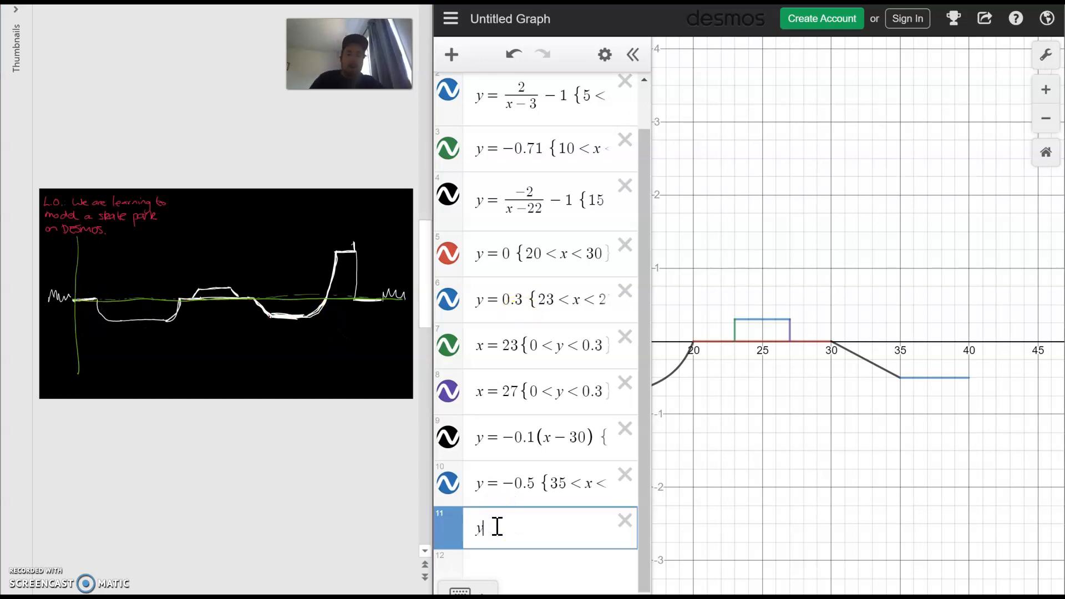
text(yx^2)
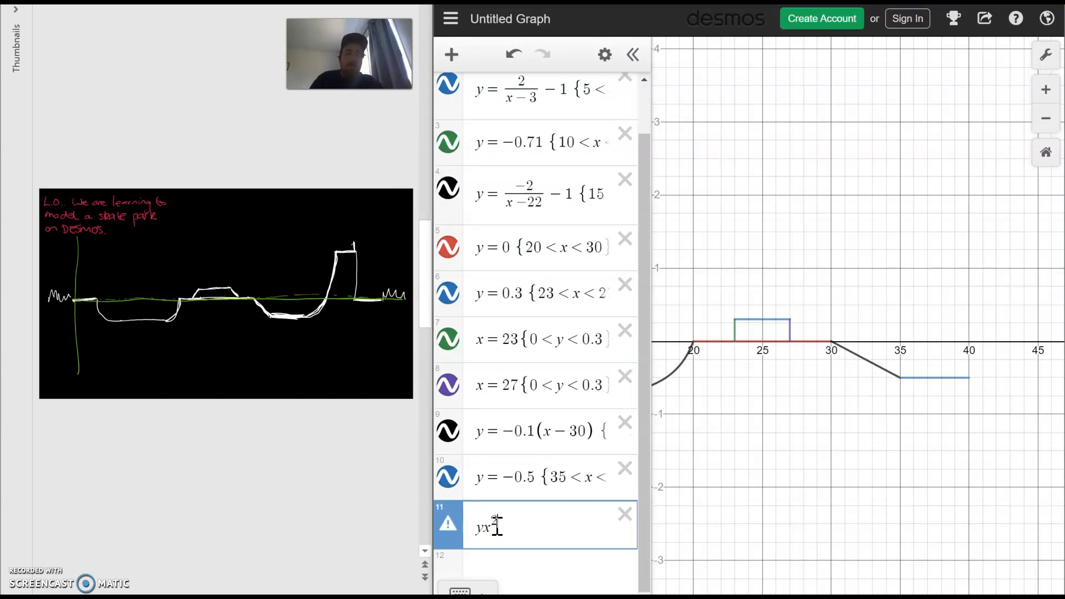
text(=)
drag(704, 493, 924, 459)
drag(714, 469, 850, 474)
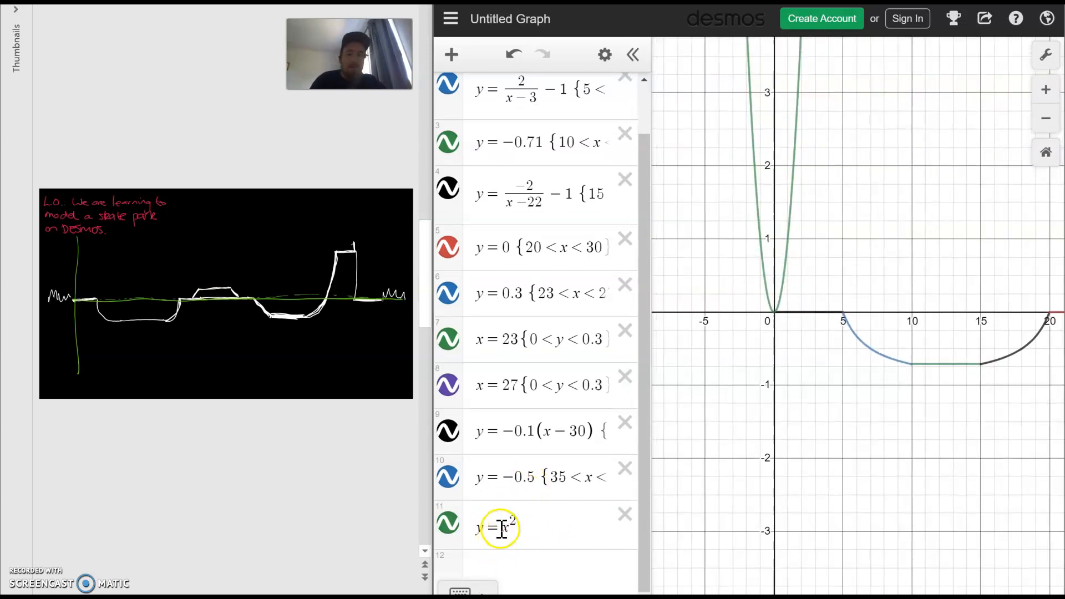
Widen the parabola with a coefficient of 0.1 and reduce it further to 0.05, giving y=0.05x^2
click(500, 528)
text(0.)
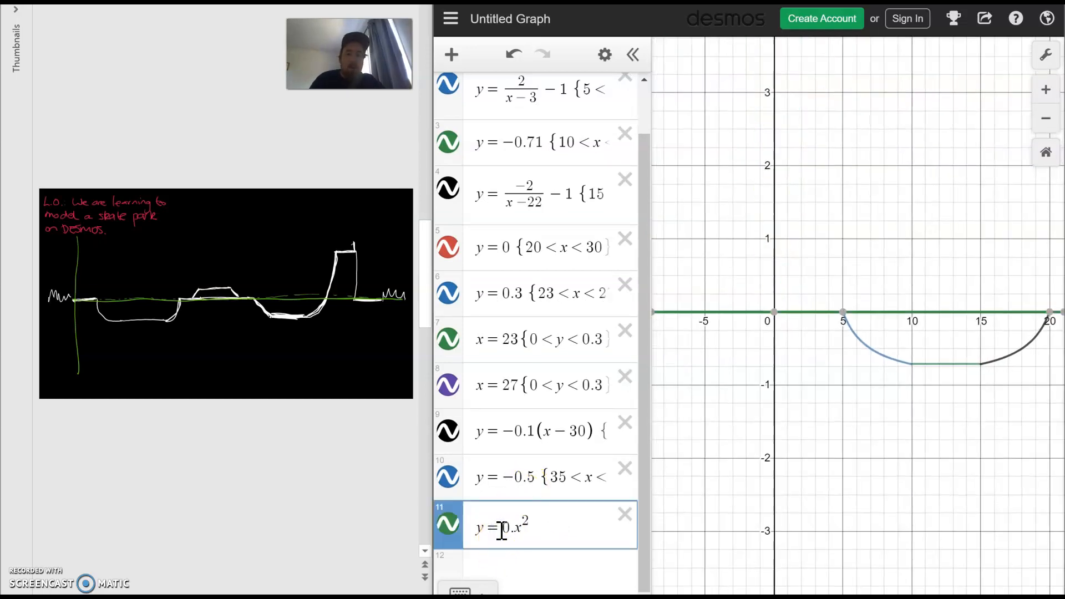
text(1)
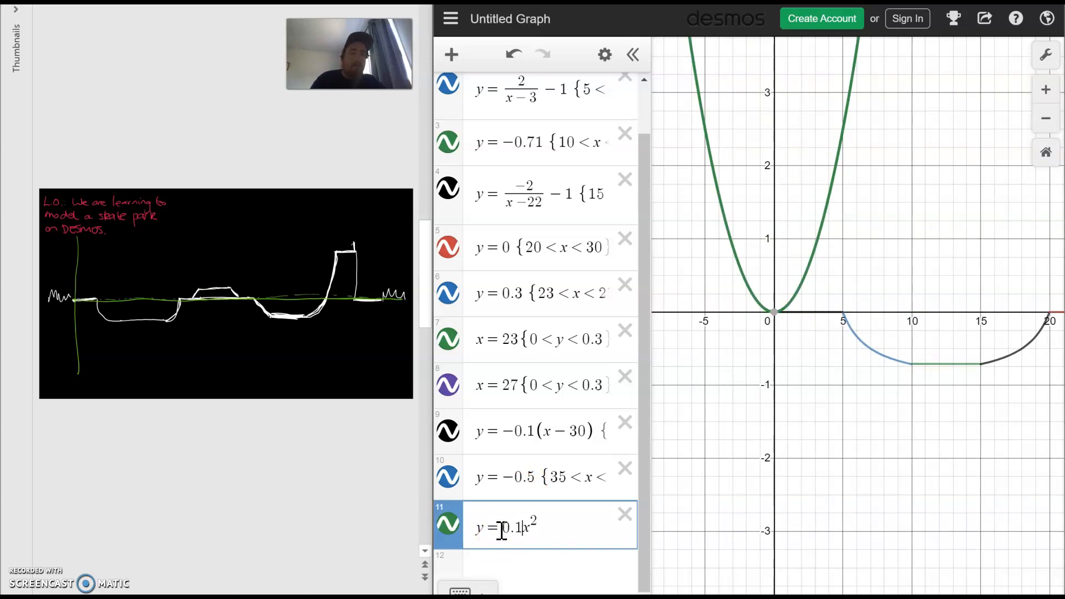
drag(887, 410, 826, 415)
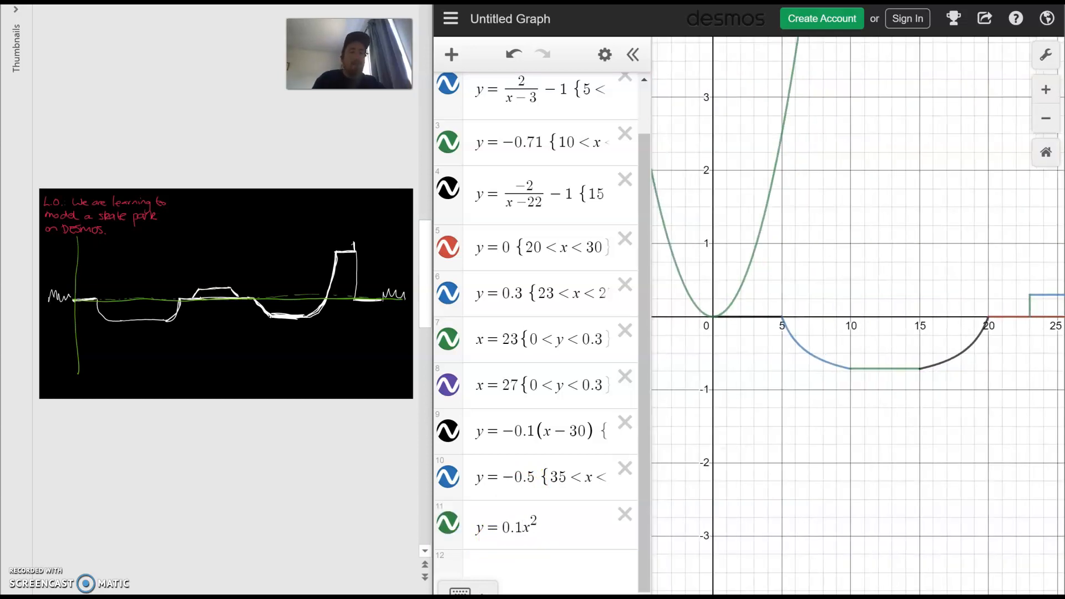
click(523, 529)
key(BackSpace)
text(05)
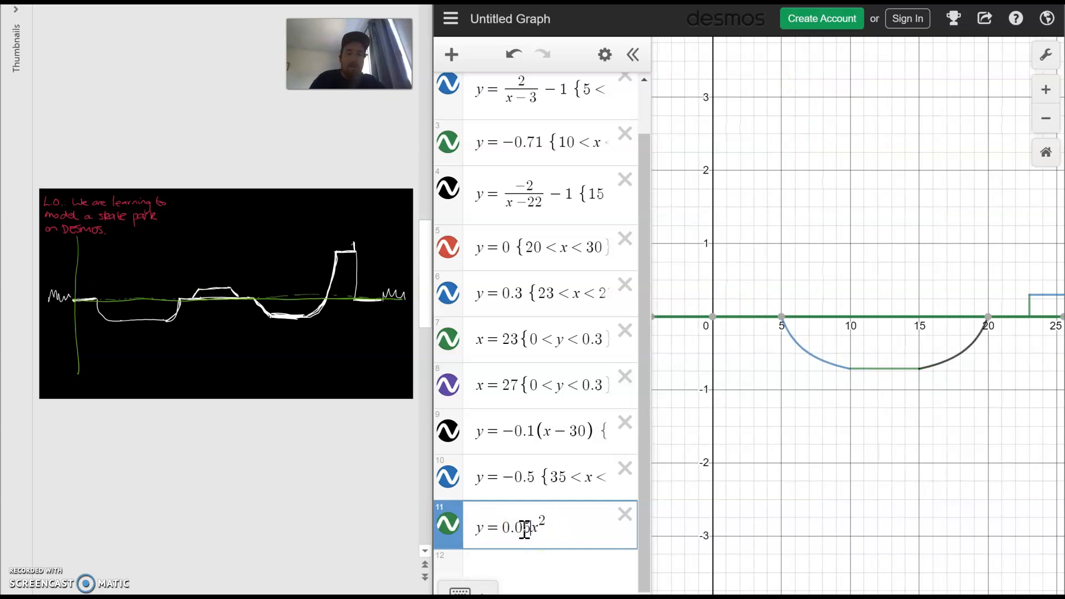
Shift the parabola down 0.5 units to the level of the second dip's floor, giving y=0.05x^2-0.5
drag(829, 450, 642, 427)
drag(799, 376, 698, 376)
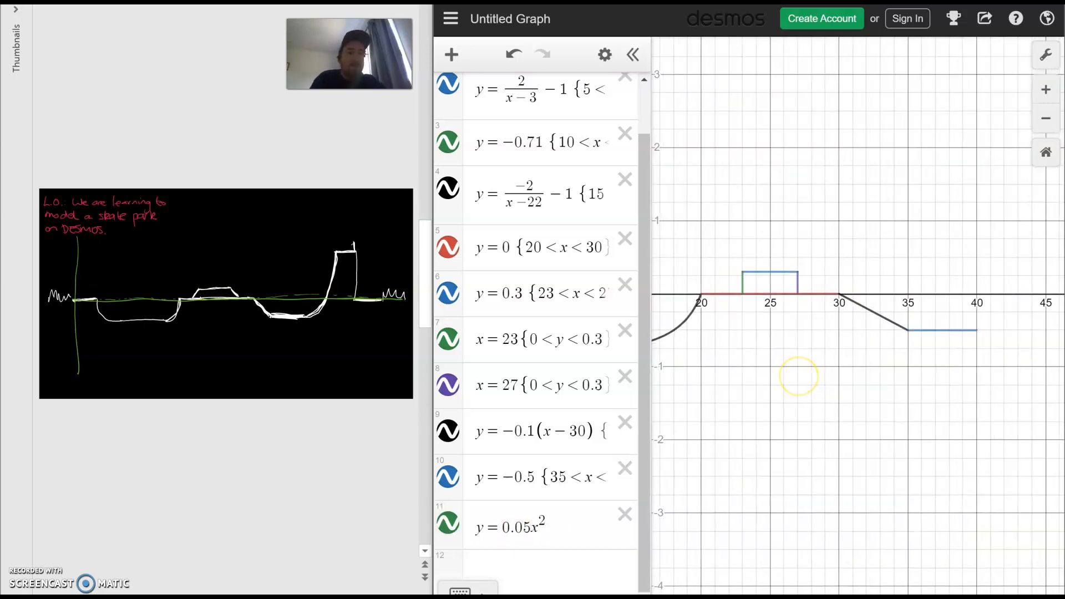
click(976, 331)
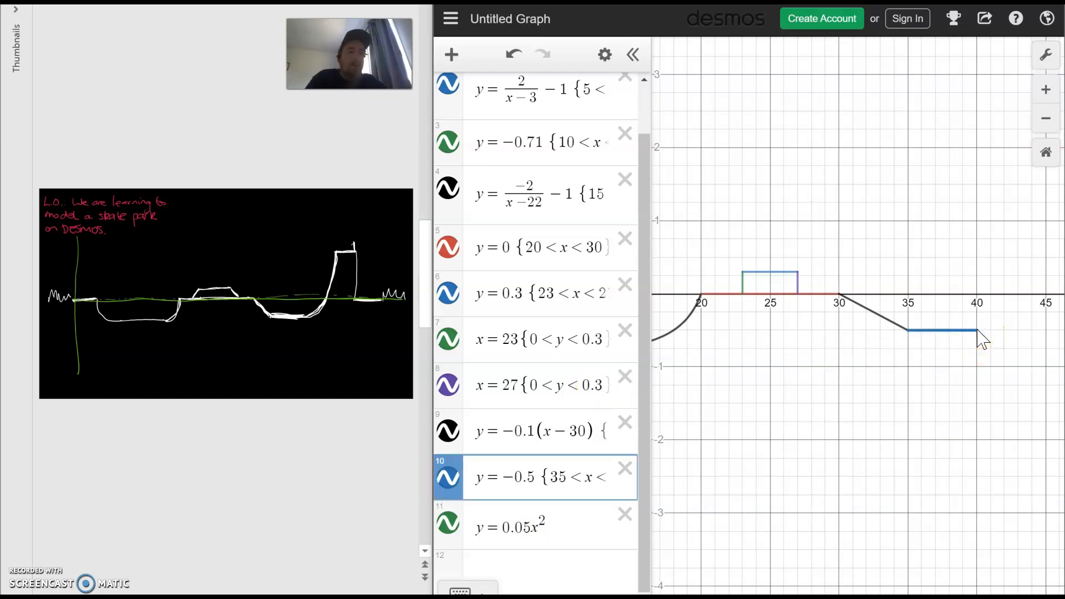
click(559, 526)
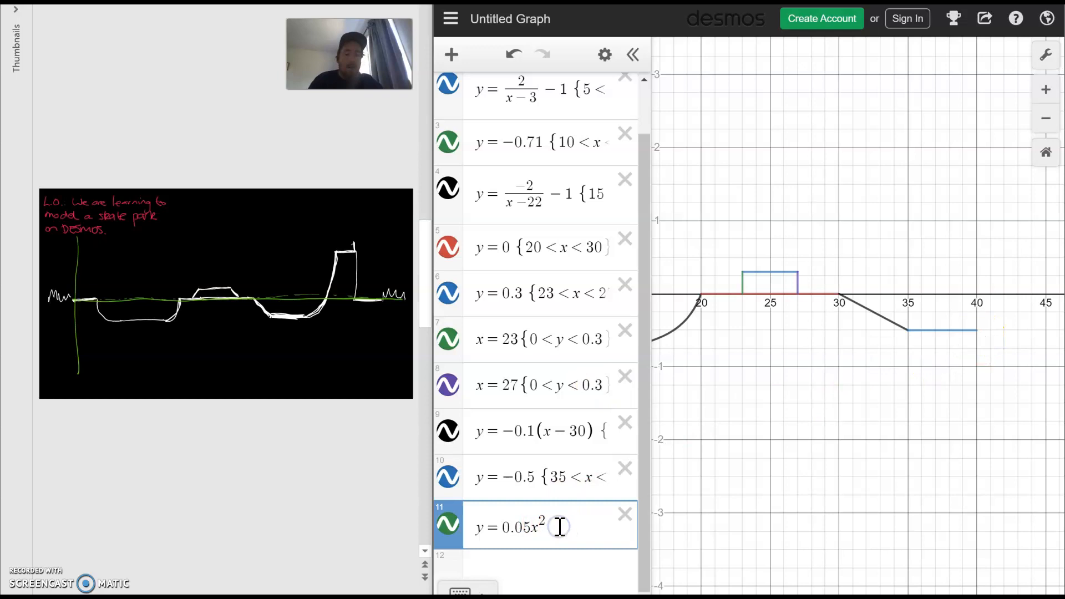
text(-)
text(0.5)
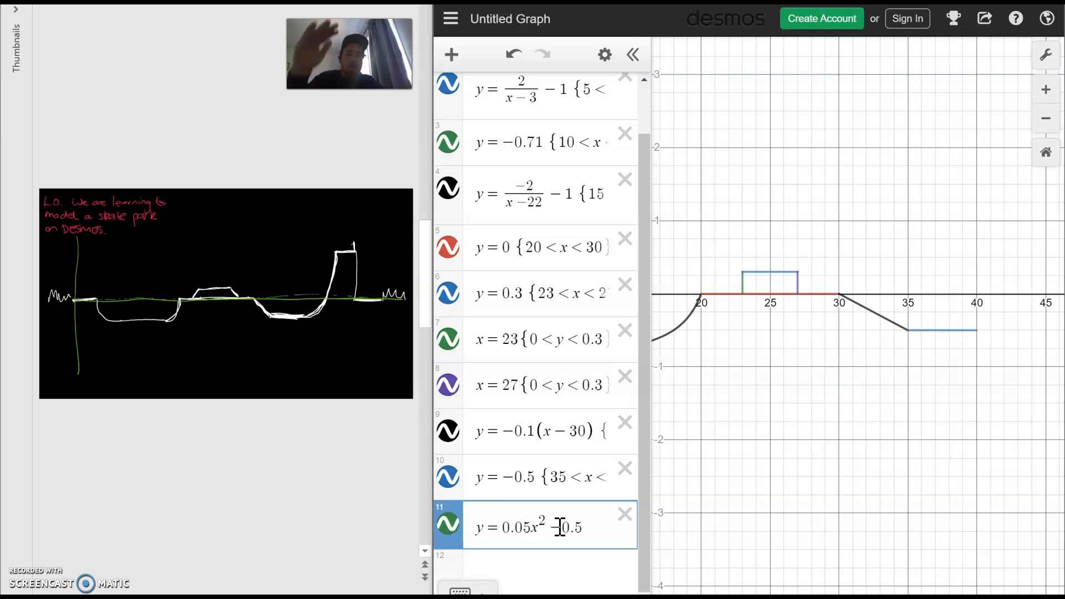
Shift the parabola 40 units right to the end of the dip's floor, giving y=0.05(x-40)^2-0.5
click(529, 530)
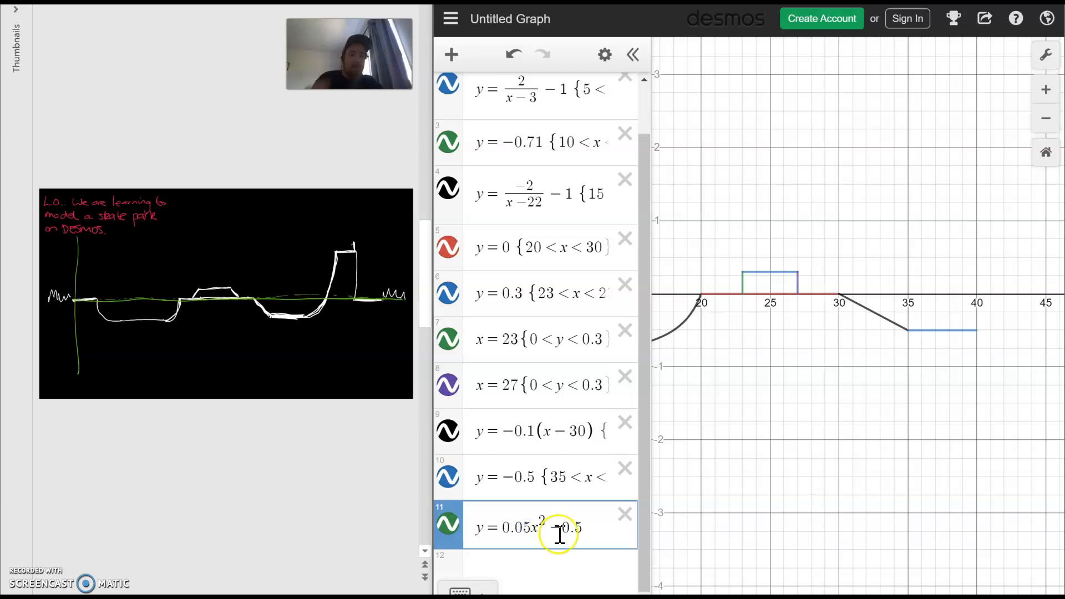
text(()
text(-40))
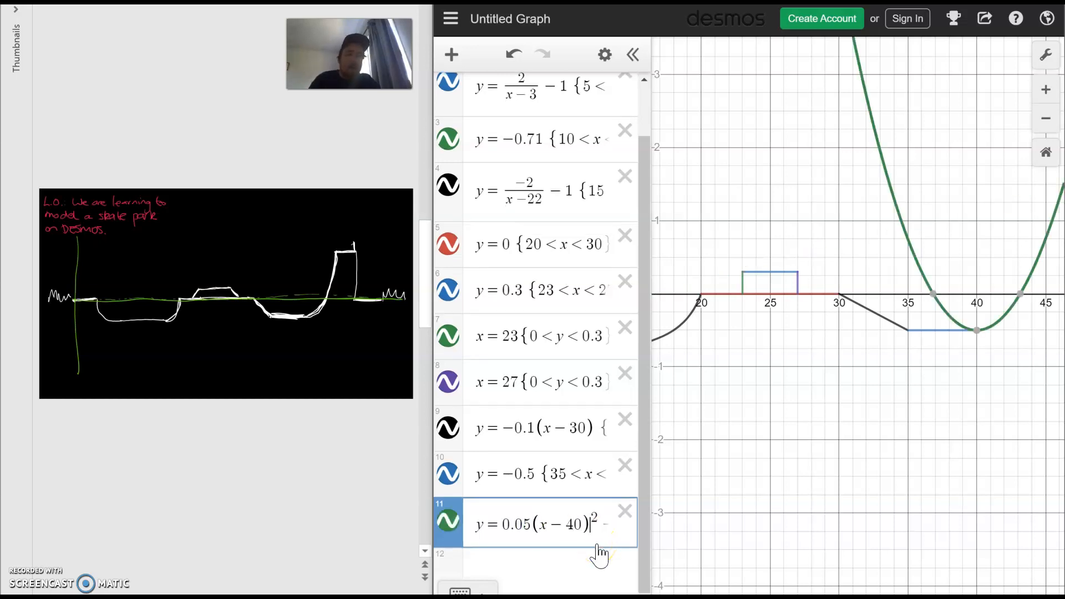
drag(778, 451, 655, 527)
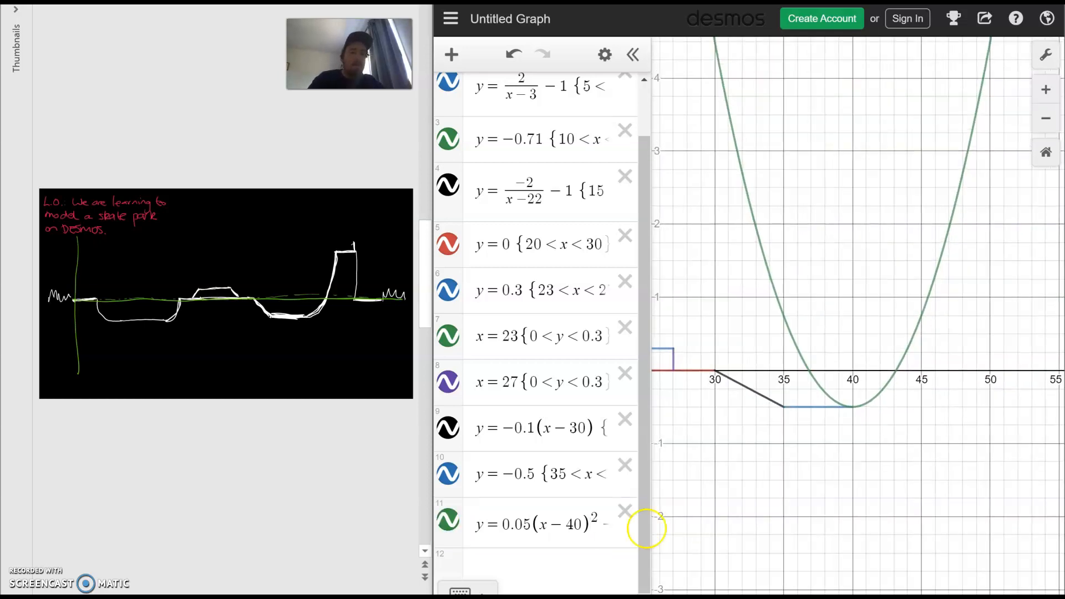
click(907, 498)
click(859, 419)
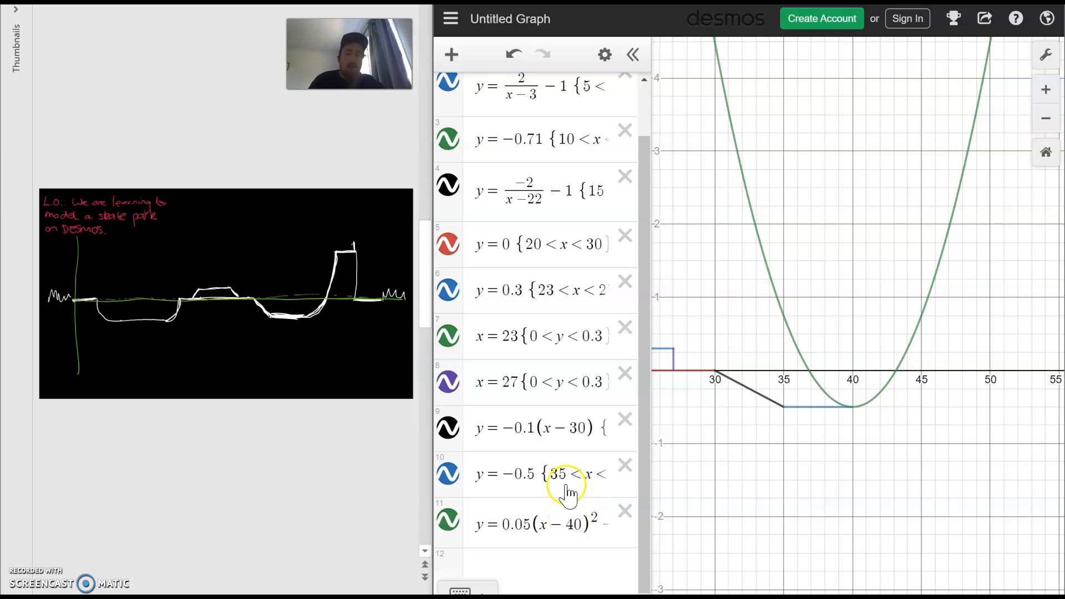
Copy the tenth expression's domain restriction, 35<x<40, onto the end of the parabola's equation
drag(544, 475, 610, 478)
click(572, 527)
key(Right)
key(Right)
key(Right)
key(Right)
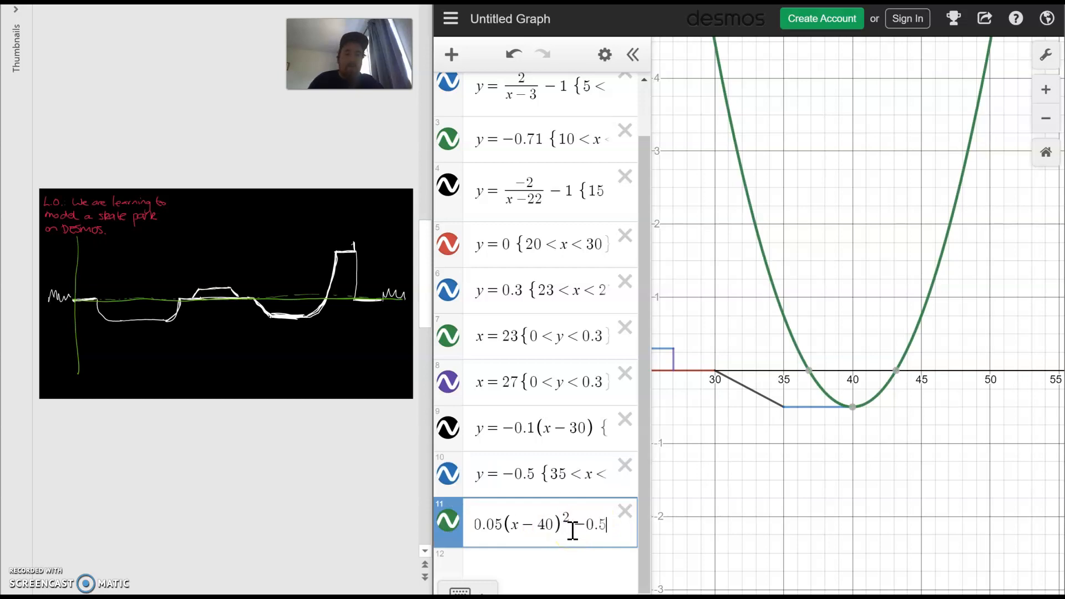
text({35<x<040})
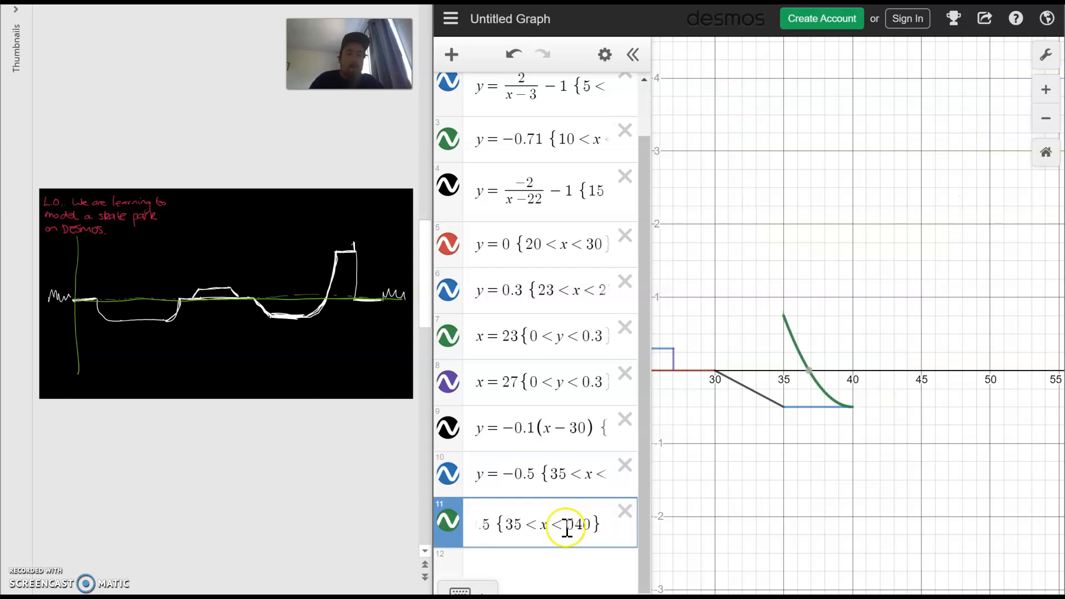
Change the parabola's domain restriction to 40<x<45
click(522, 525)
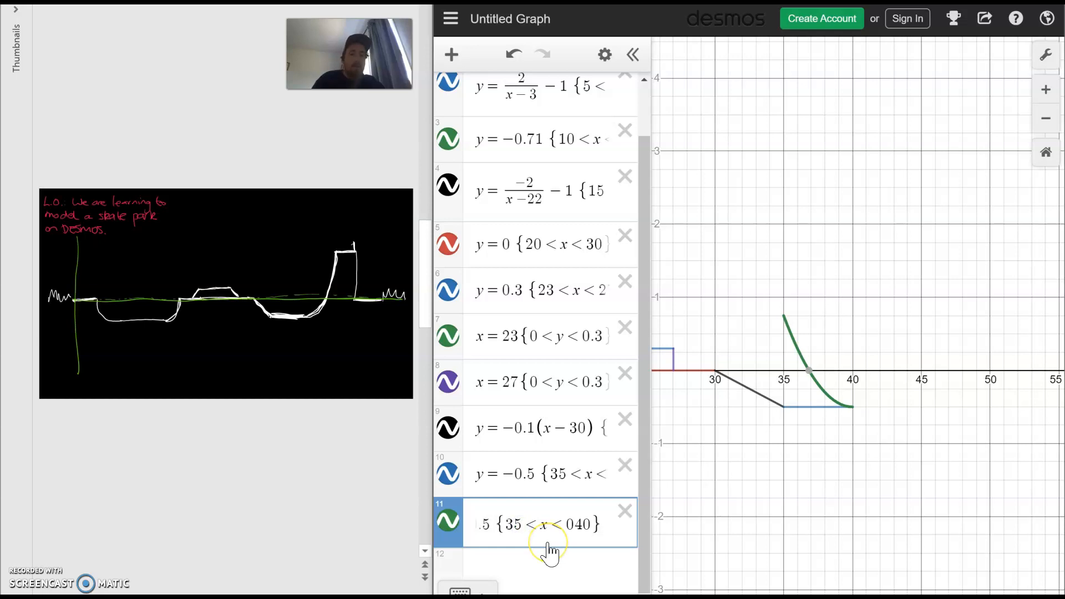
key(BackSpace)
key(BackSpace)
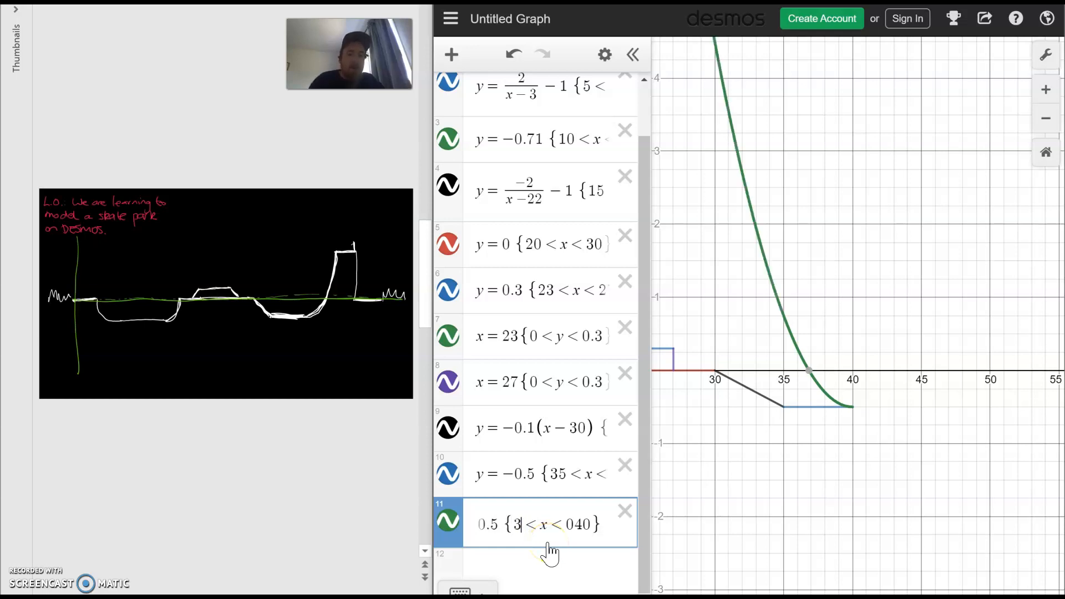
text(40)
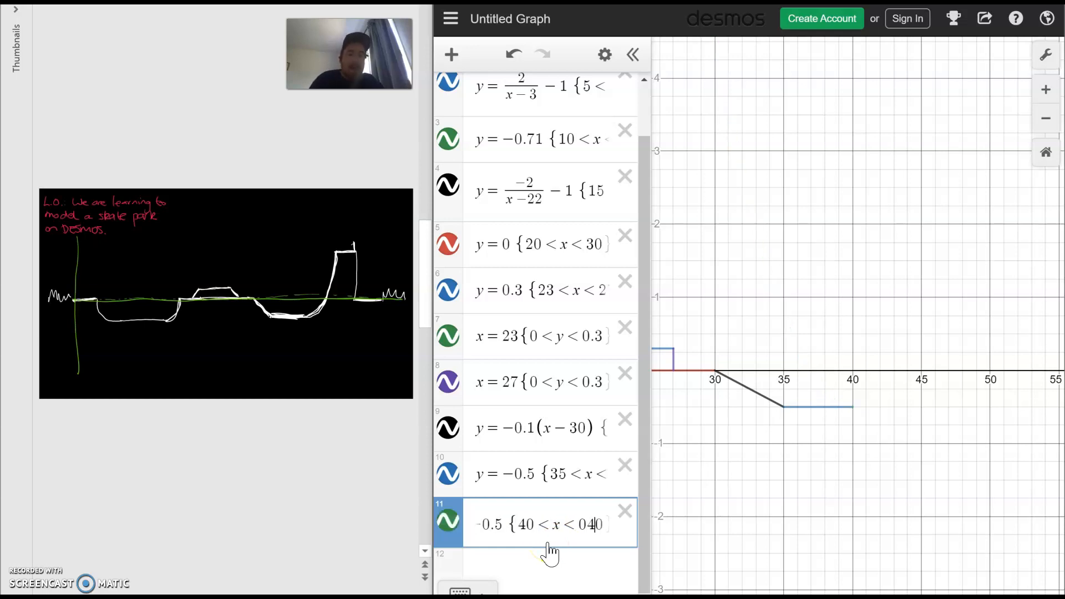
key(Delete)
key(Delete)
key(Delete)
text(45)
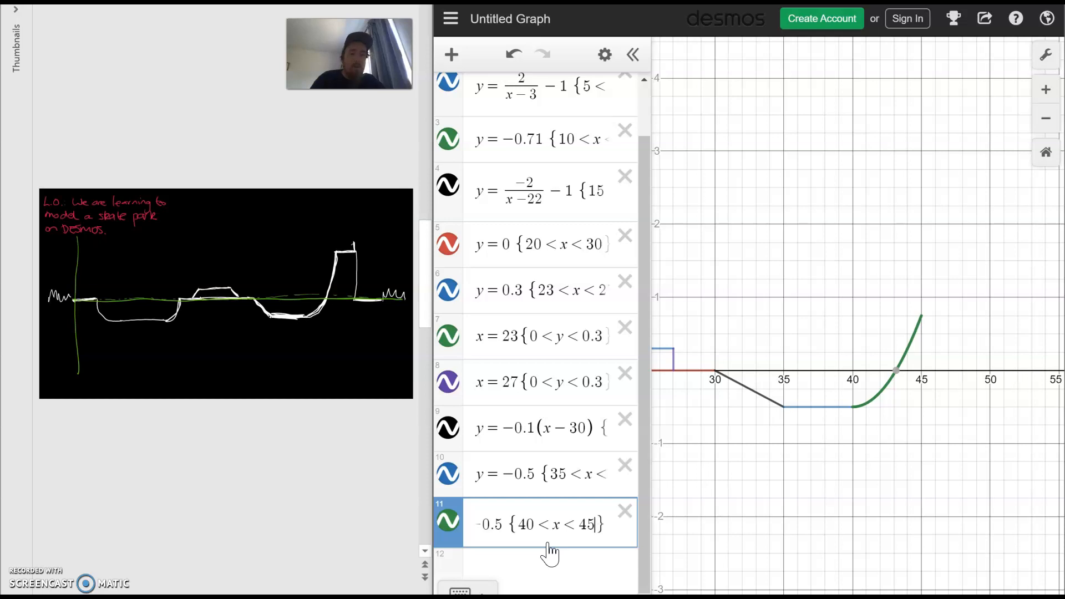
Read the height at the end of the parabola and add the horizontal line y=0.75 as the twelfth expression
click(599, 560)
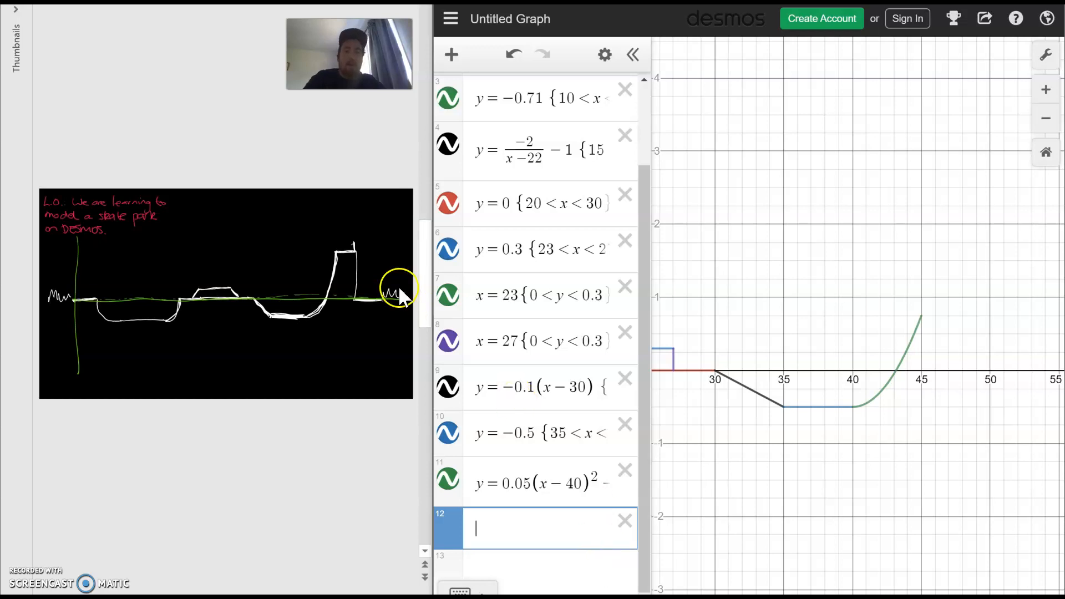
click(921, 317)
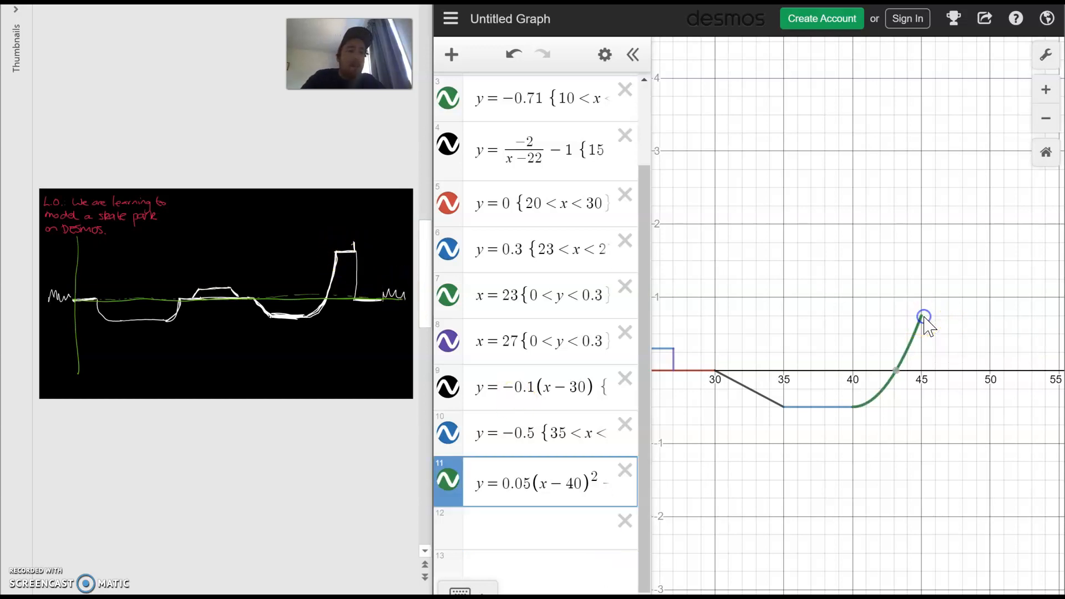
click(527, 542)
text(y=0.75)
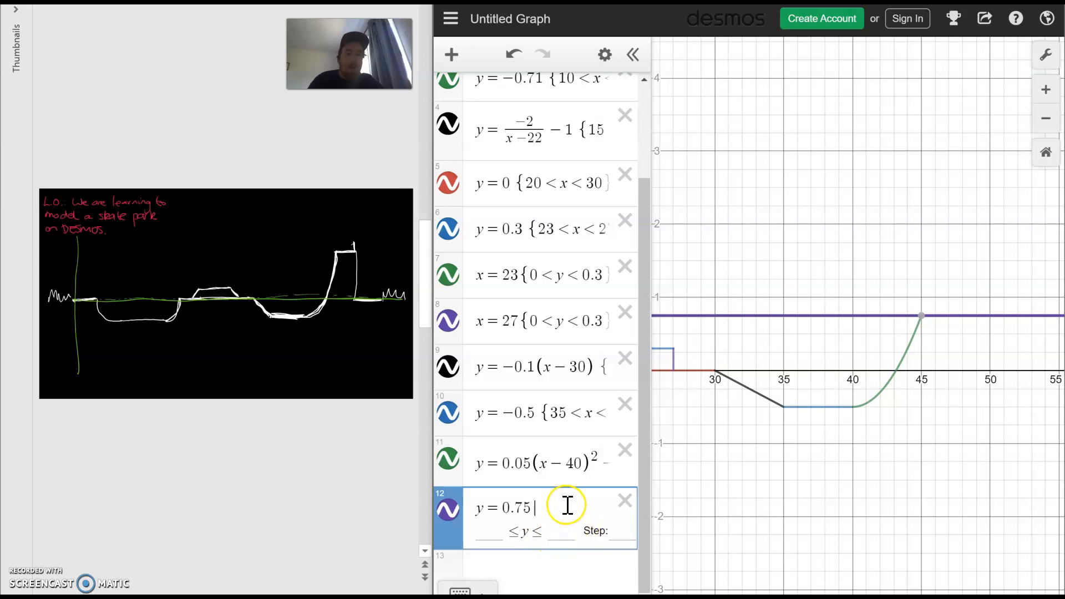
Append the copied domain restriction to y=0.75 and change it to 45<x<47
text({35<x<040)
click(524, 515)
key(BackSpace)
key(BackSpace)
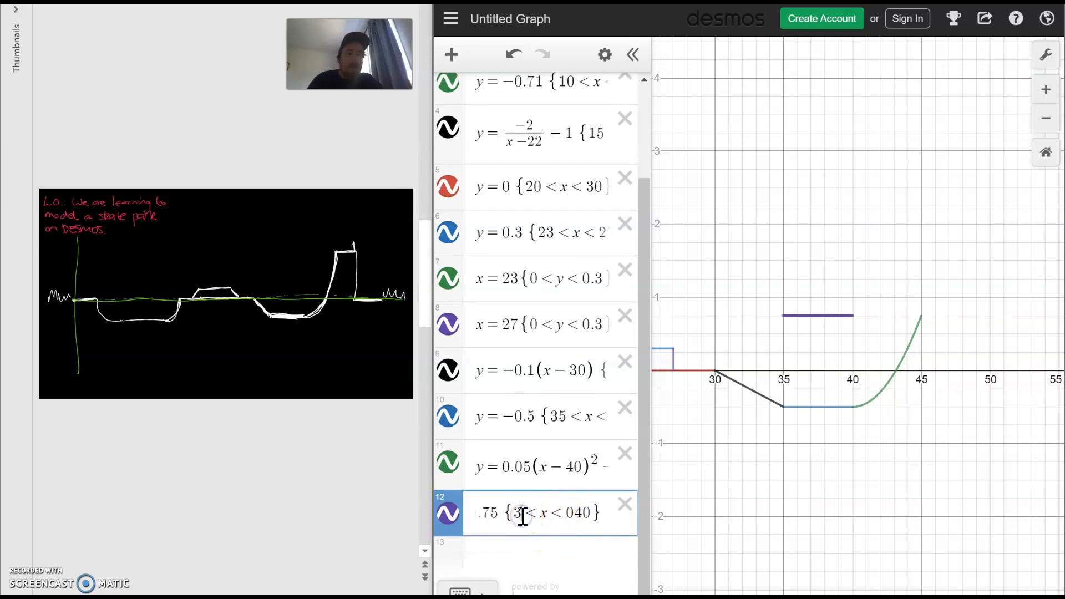
text(45)
key(Delete)
key(BackSpace)
key(Delete)
text(47)
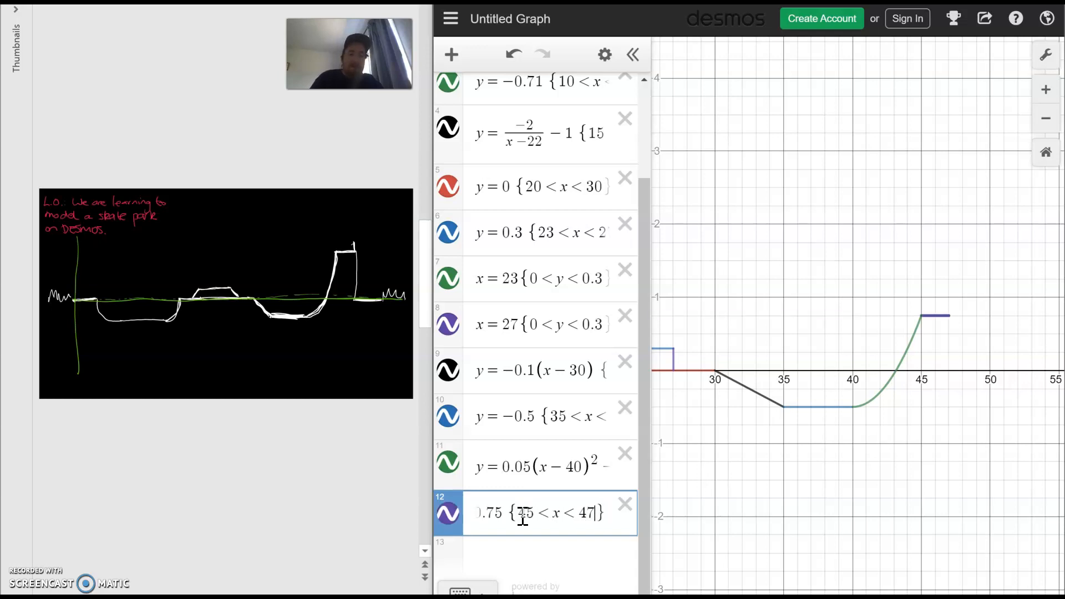
click(871, 509)
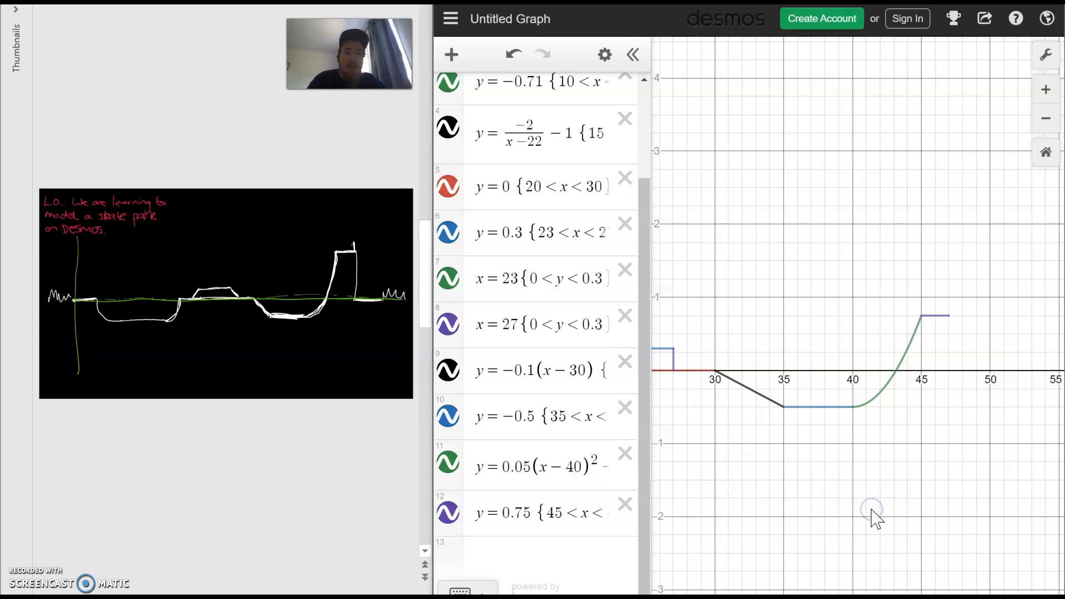
Add the vertical line x=47 as a new expression at the end of the raised platform
click(549, 559)
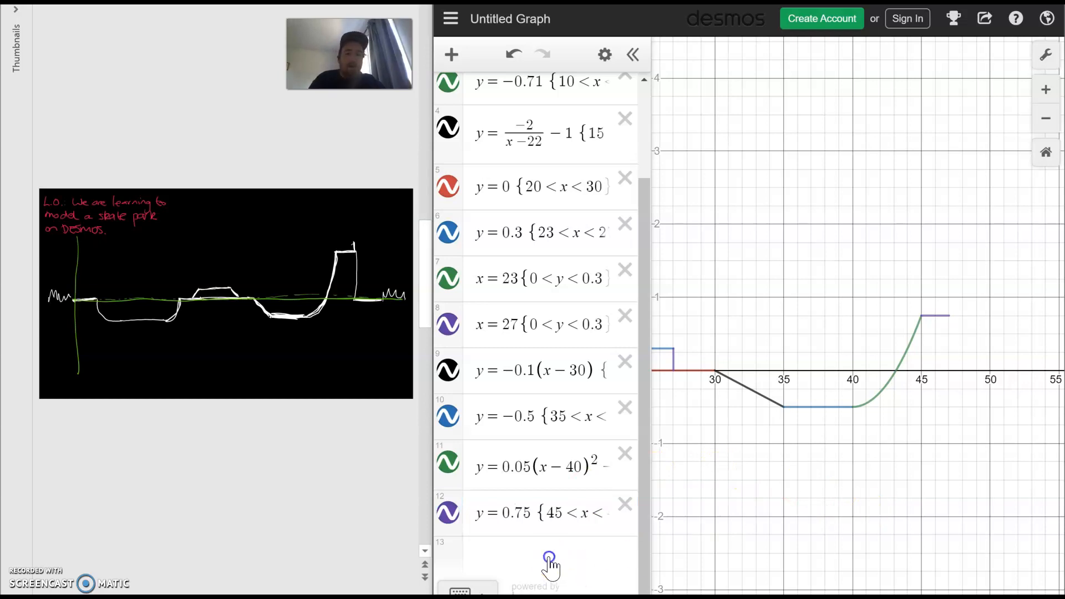
click(499, 538)
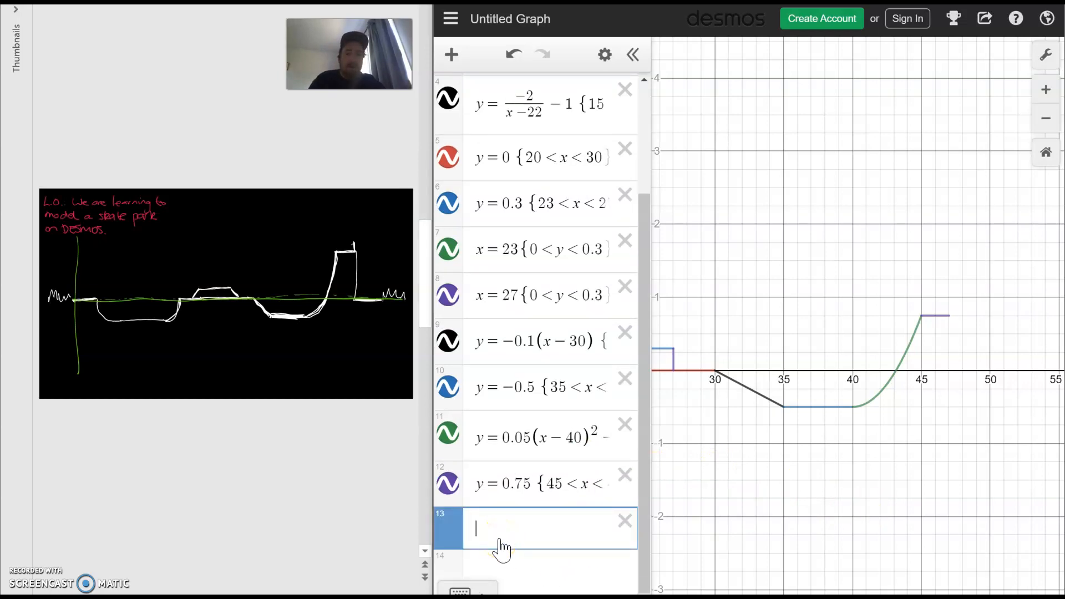
text(x=47)
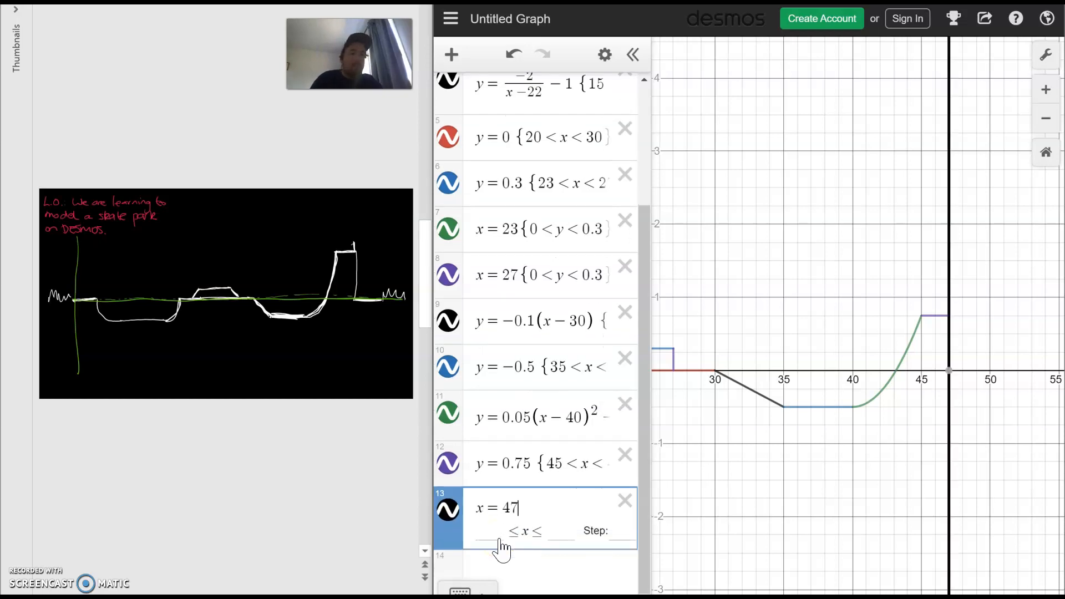
Append the copied restriction to x=47 and turn it into the range restriction 0<y<0.75
text({35<x<040})
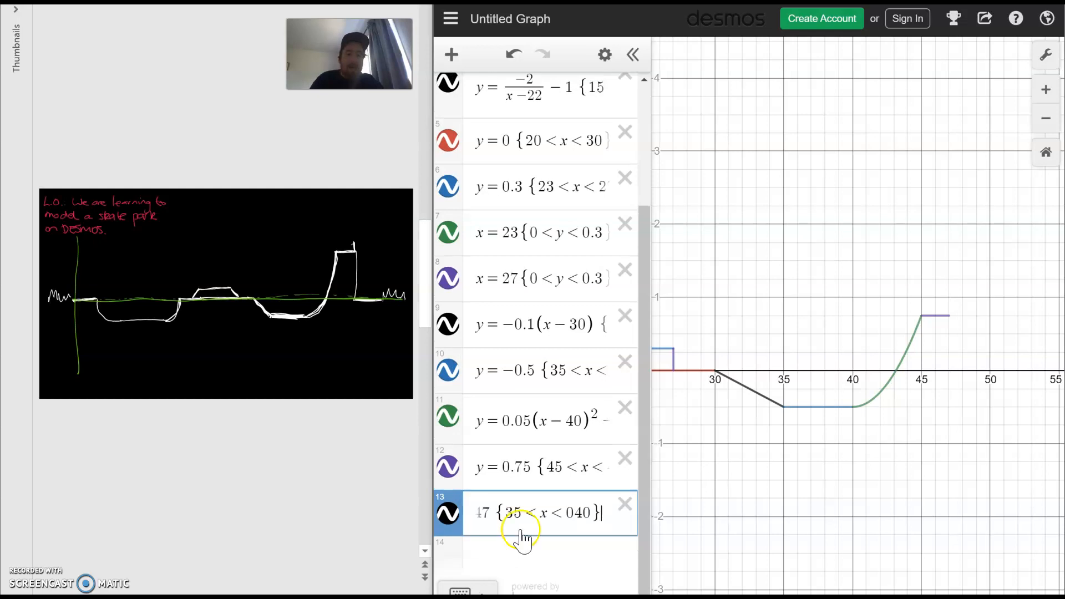
click(524, 517)
key(BackSpace)
key(BackSpace)
text(0)
click(554, 517)
key(BackSpace)
text(y)
click(600, 514)
key(BackSpace)
key(BackSpace)
key(BackSpace)
text(0.75)
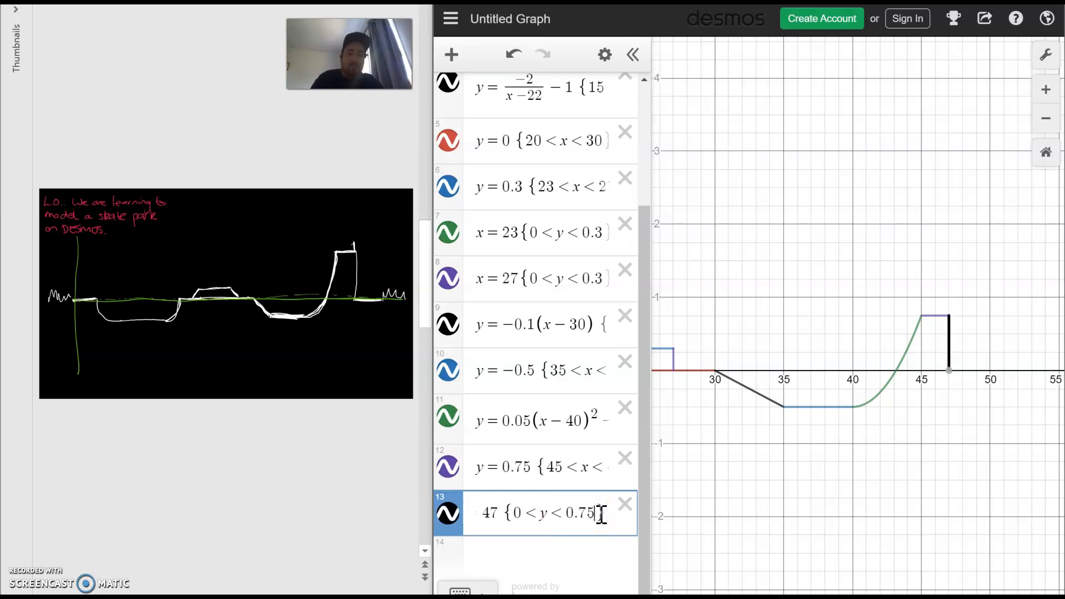
click(927, 433)
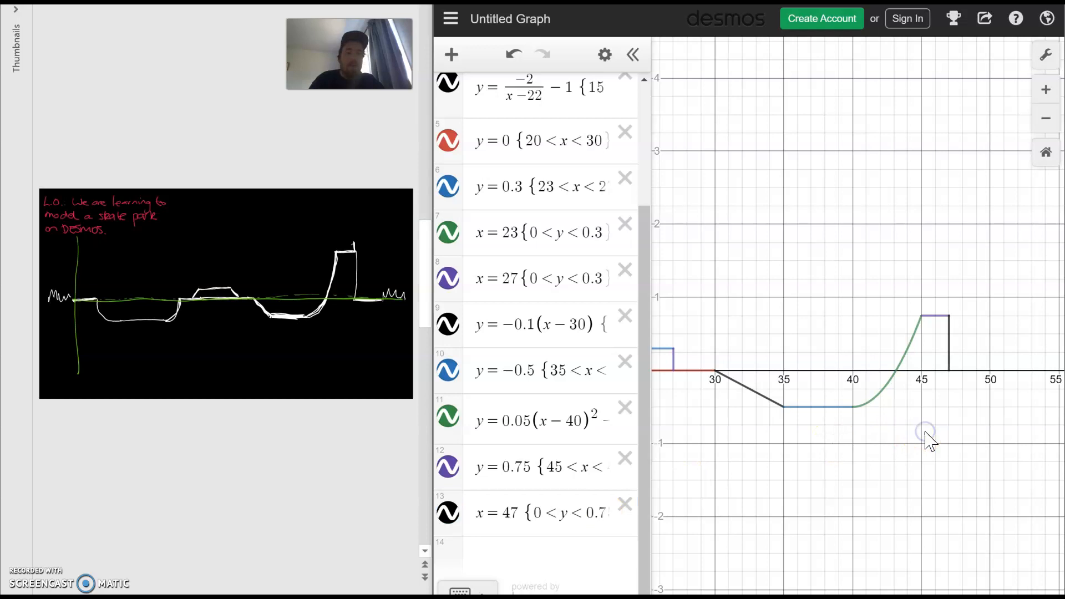
Add a fourteenth expression, x=0, using the copied restriction with its limits changed to 47<x<50
click(511, 551)
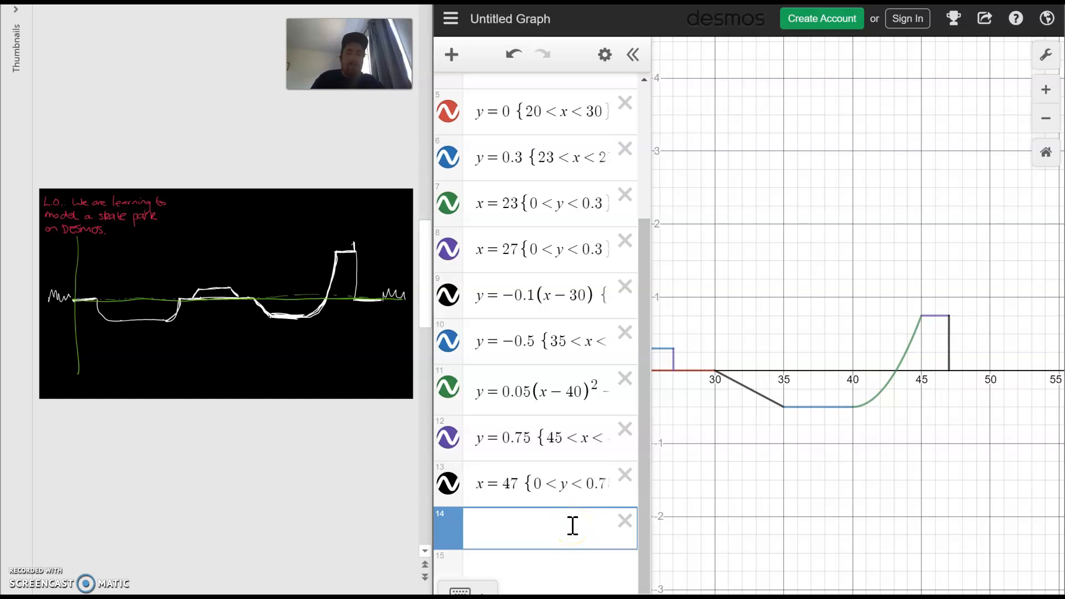
text(x=0)
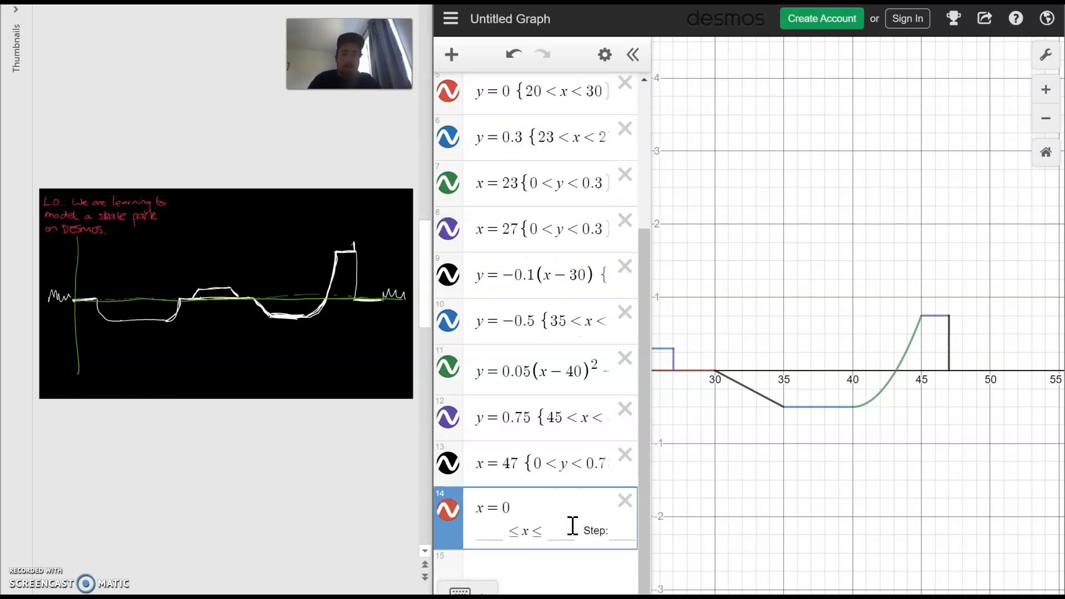
text({35<x<040})
click(519, 515)
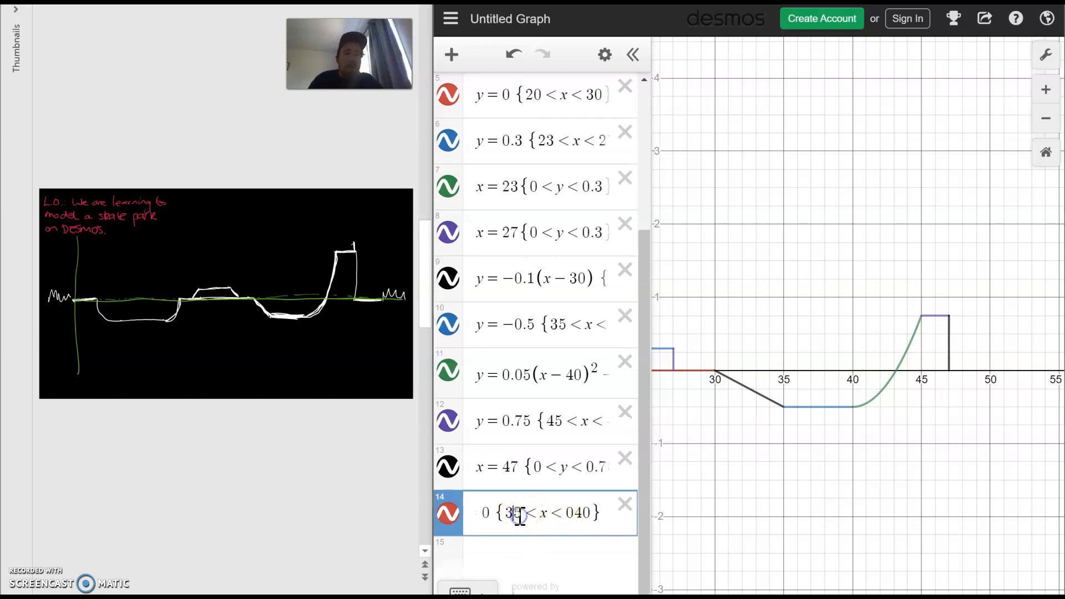
key(BackSpace)
double_click(529, 516)
text(47)
key(Right)
key(Right)
key(Right)
key(BackSpace)
key(BackSpace)
text(5)
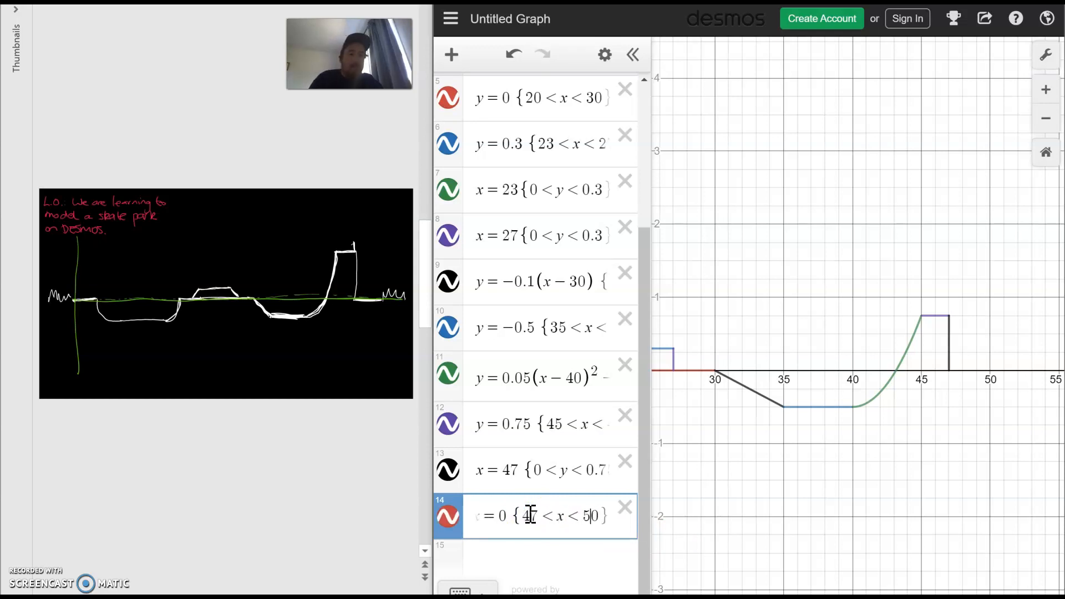
Correct the fourteenth expression to y=0 so it draws the final flat ground section
click(501, 518)
key(Home)
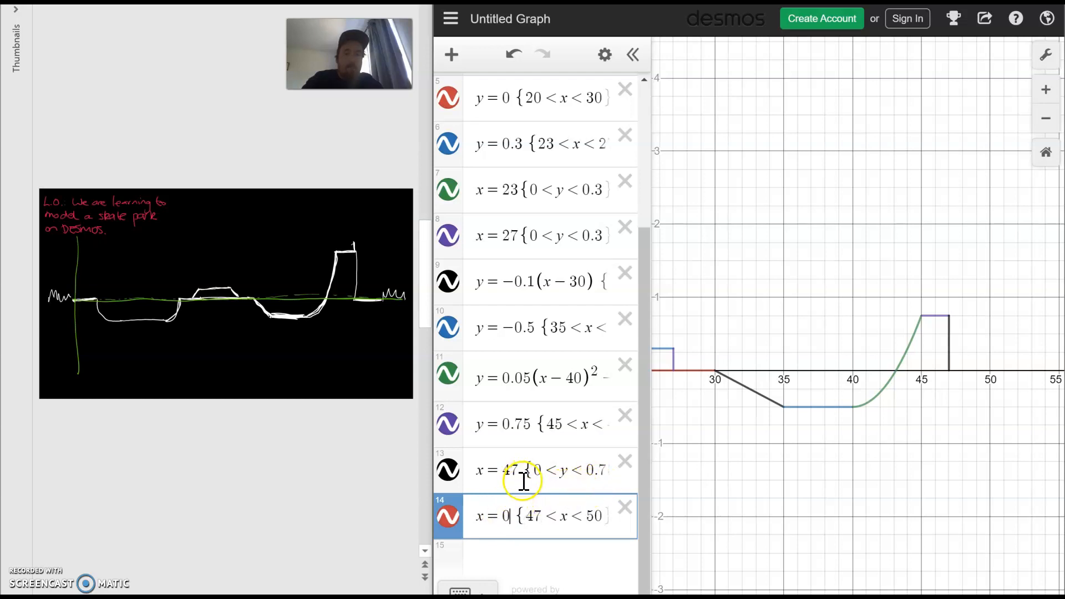
click(483, 520)
key(Delete)
text(y)
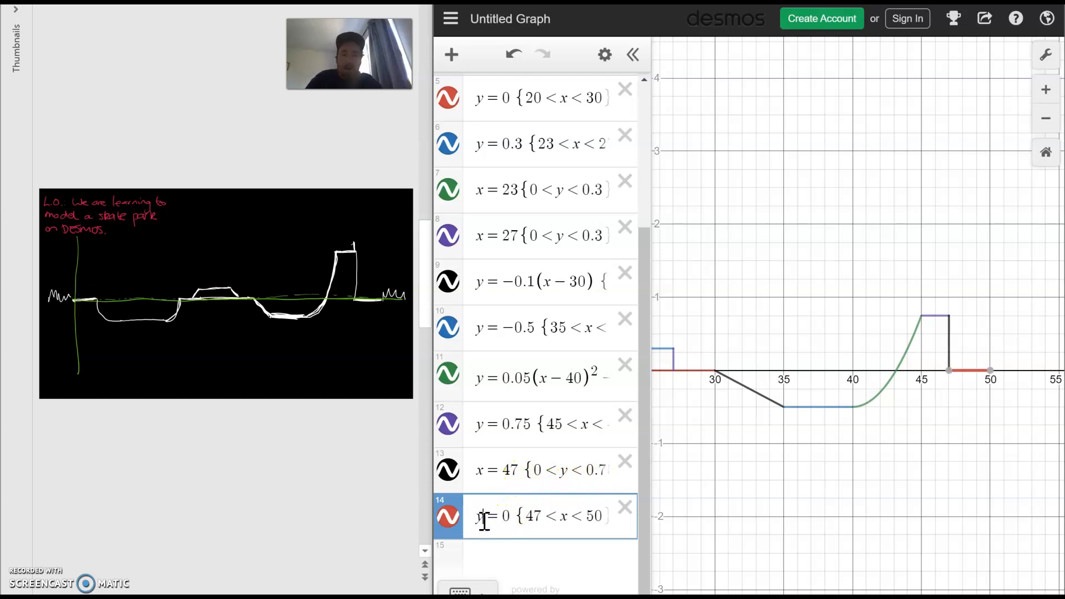
click(736, 523)
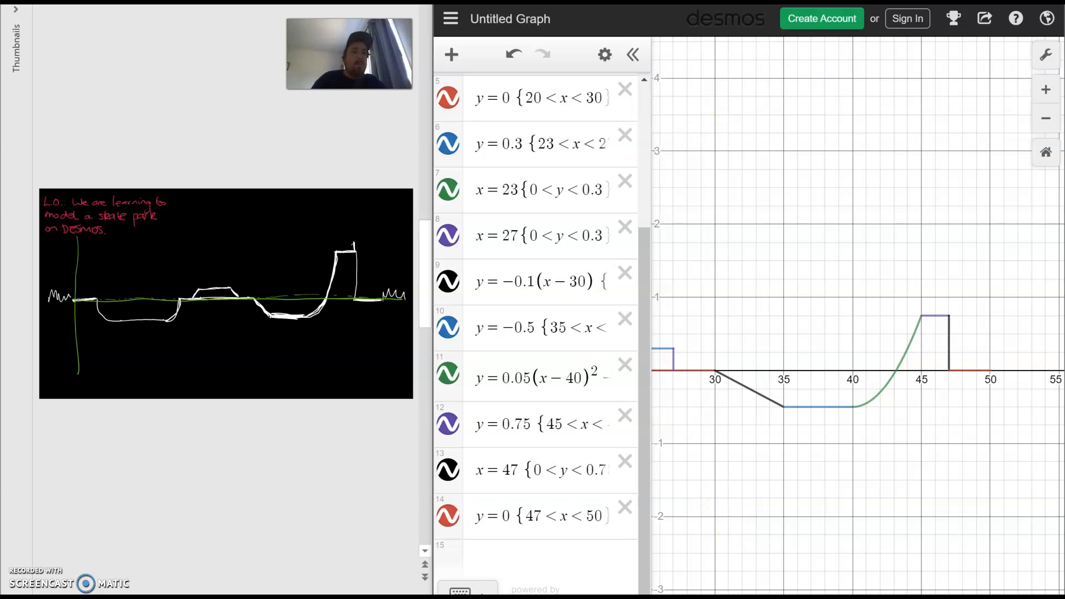
Maximize the graph window, fit the whole skate park profile in view and stretch the vertical scale to examine its shape
key(super+Up)
drag(653, 232, 844, 191)
scroll(519, 409, down, 3)
scroll(458, 377, down, 5)
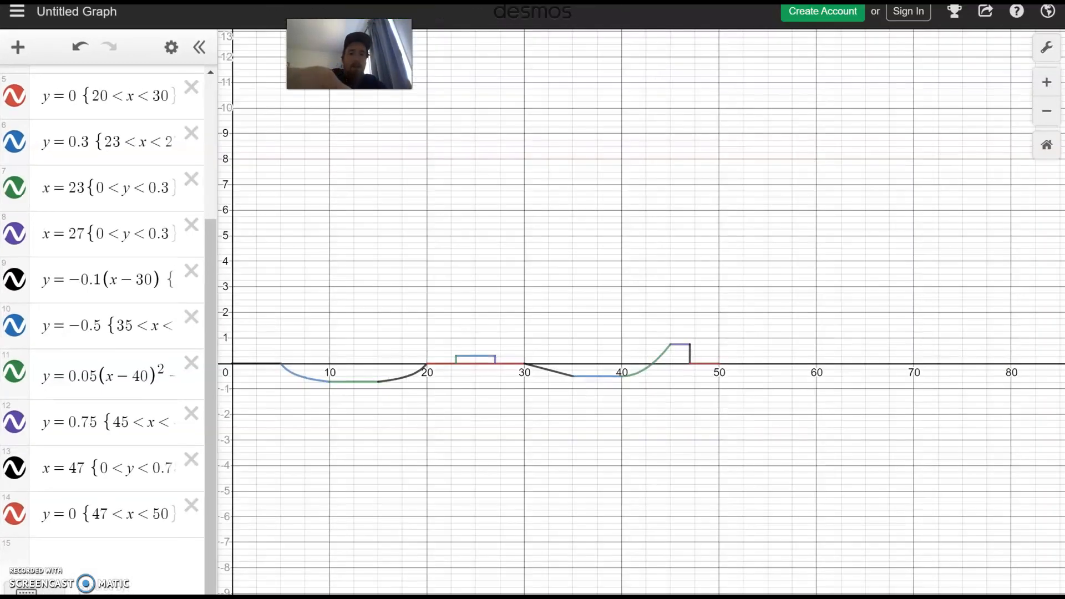
scroll(342, 378, up, 5)
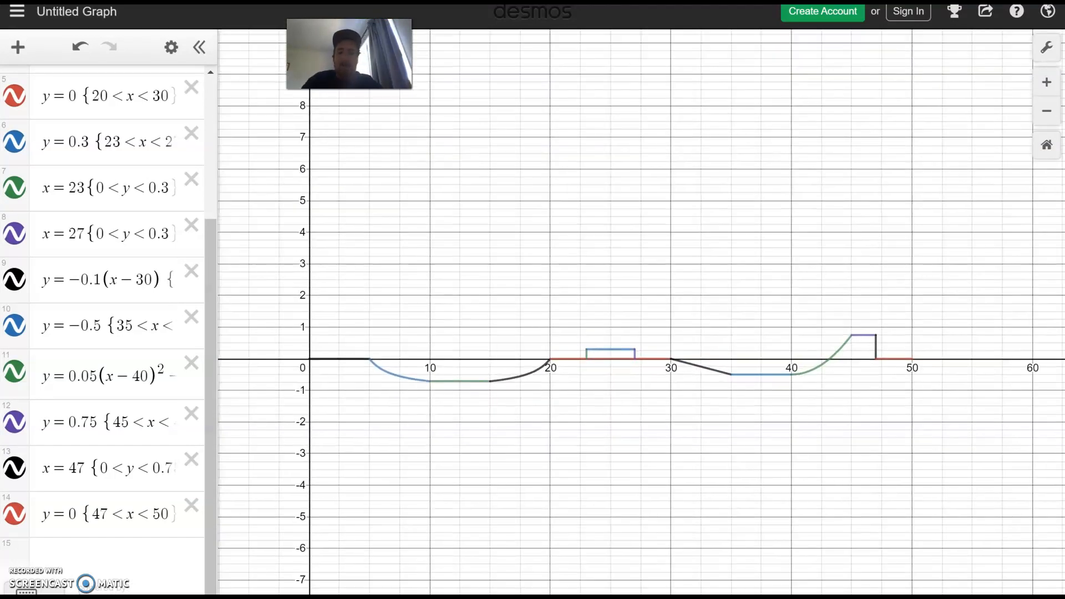
drag(730, 366, 691, 384)
drag(411, 484, 373, 108)
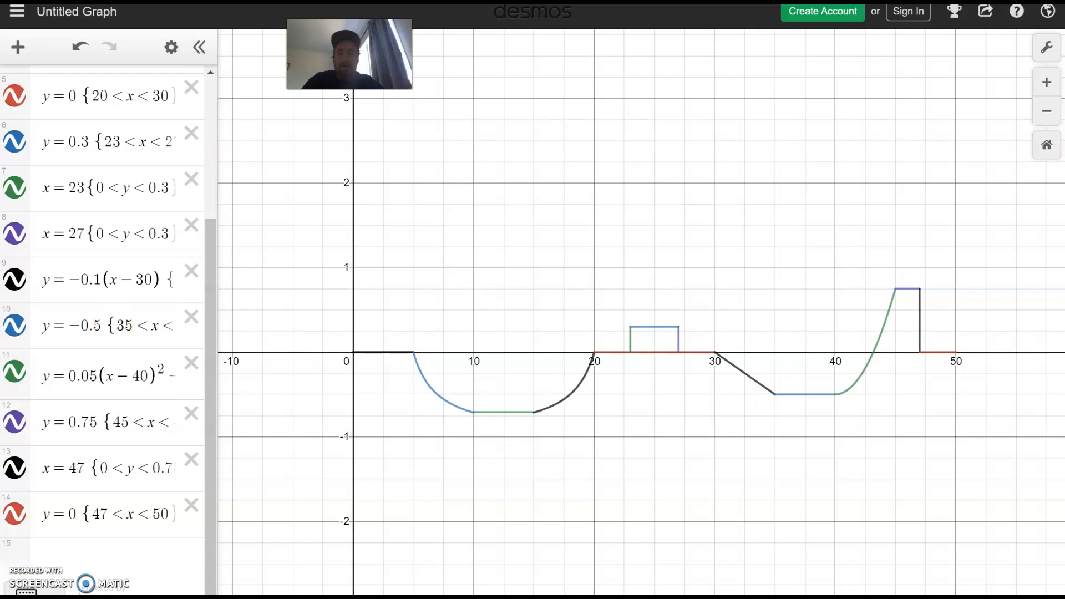